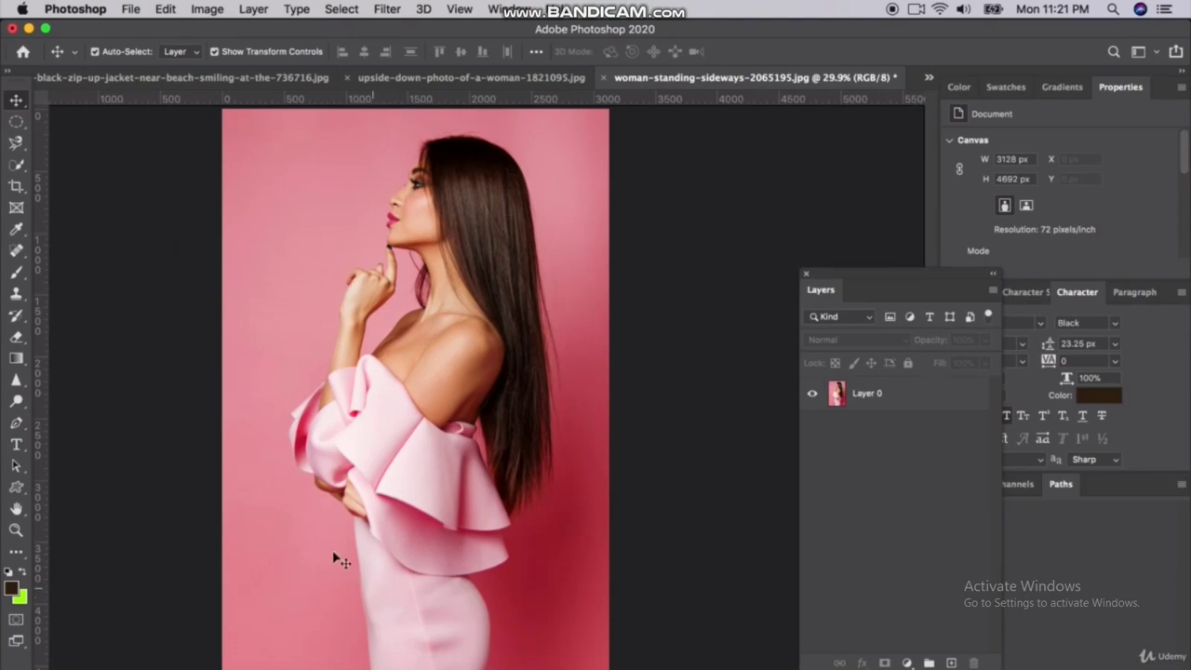
- Zoom in on the pink dress and pick the Magnetic Lasso Tool
{"action": "scroll", "coordinate": [305, 470], "scroll_direction": "up", "scroll_amount": 3}
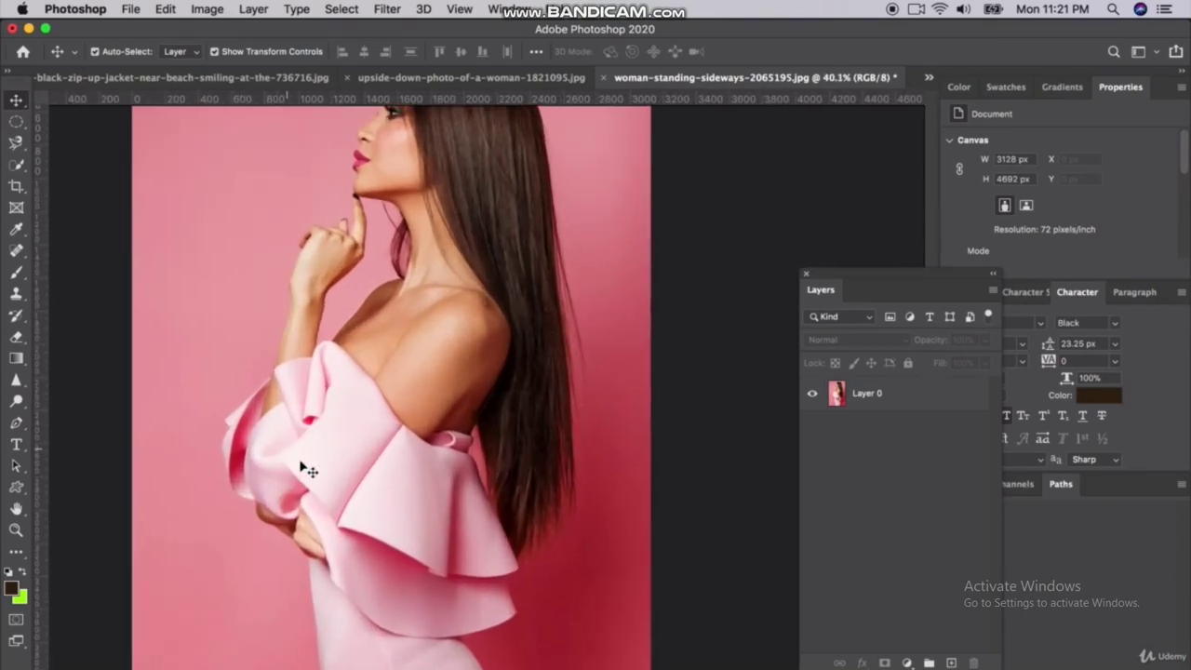
{"action": "scroll", "coordinate": [306, 472], "scroll_direction": "down", "scroll_amount": 3}
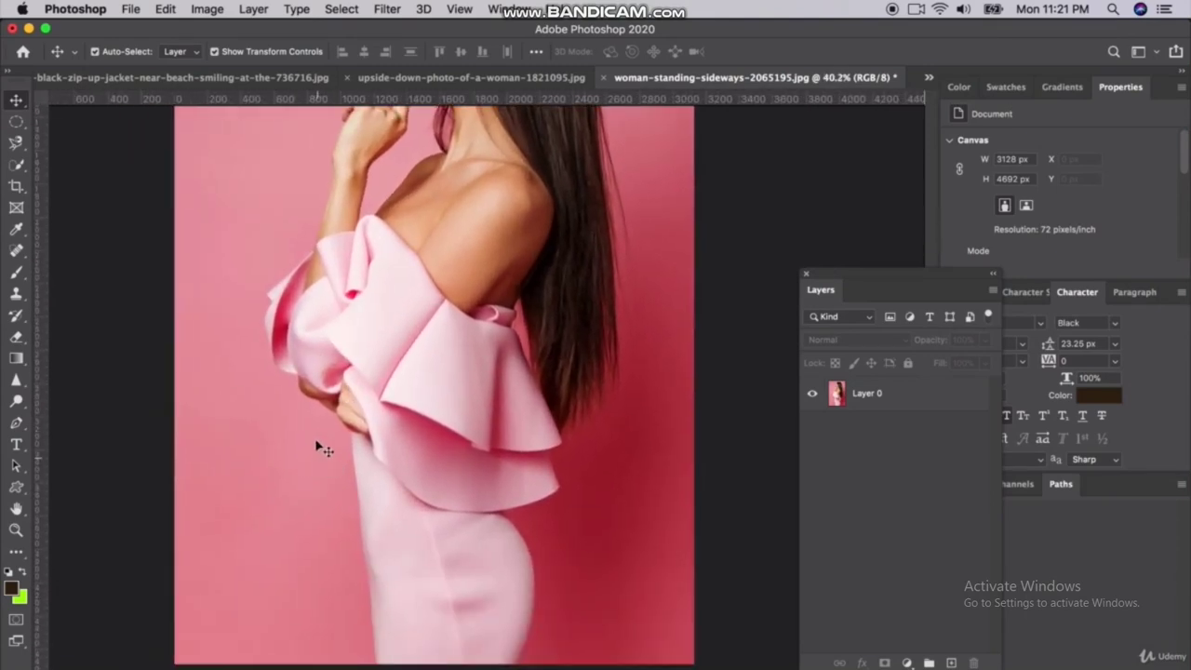
{"action": "left_click", "coordinate": [17, 146]}
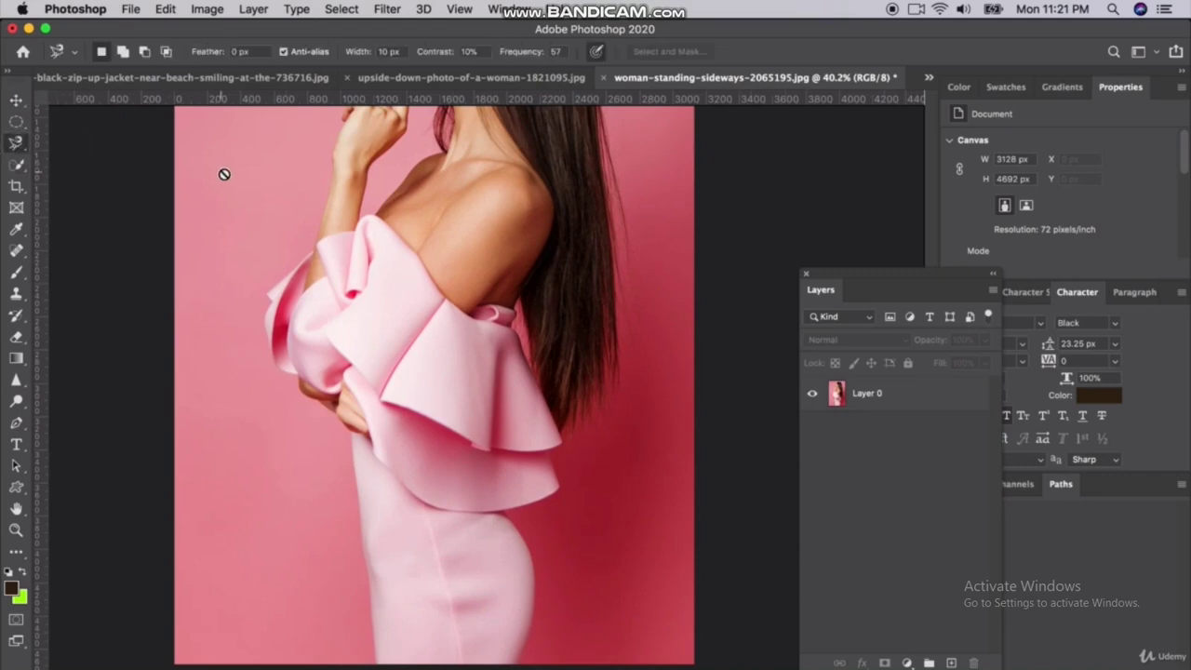
- On Layer 0, trace a closed Magnetic Lasso outline around the dress, sleeves and skirt
{"action": "left_click", "coordinate": [323, 251]}
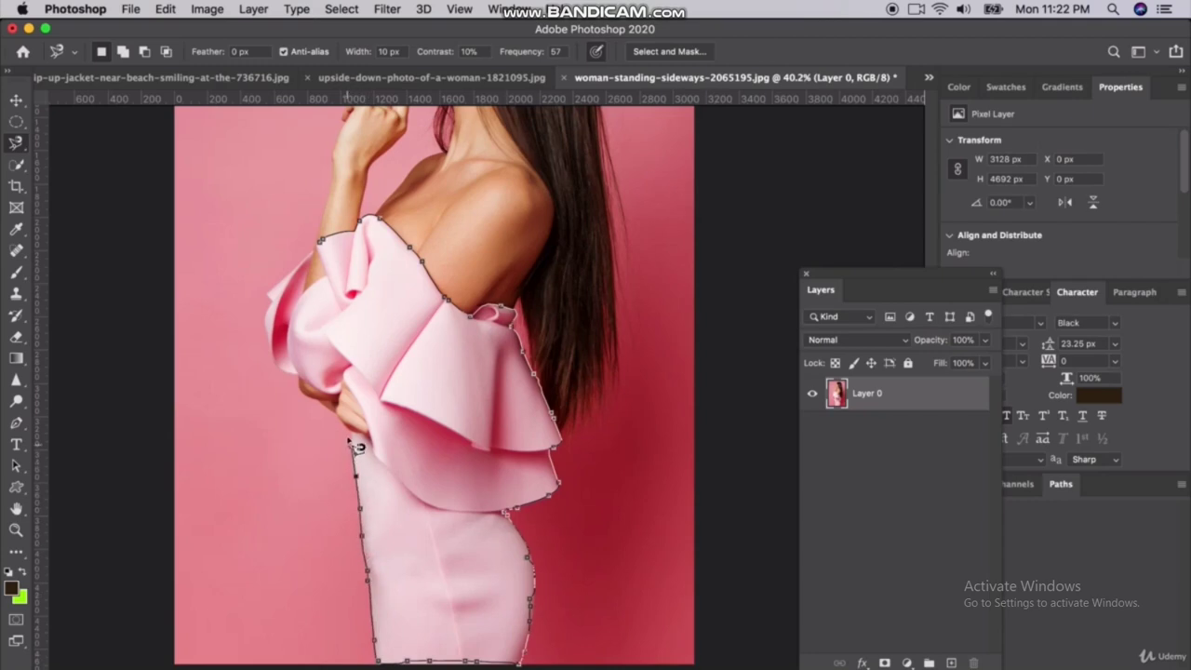
{"action": "left_click", "coordinate": [337, 394]}
{"action": "left_click", "coordinate": [293, 373]}
{"action": "left_click", "coordinate": [288, 281]}
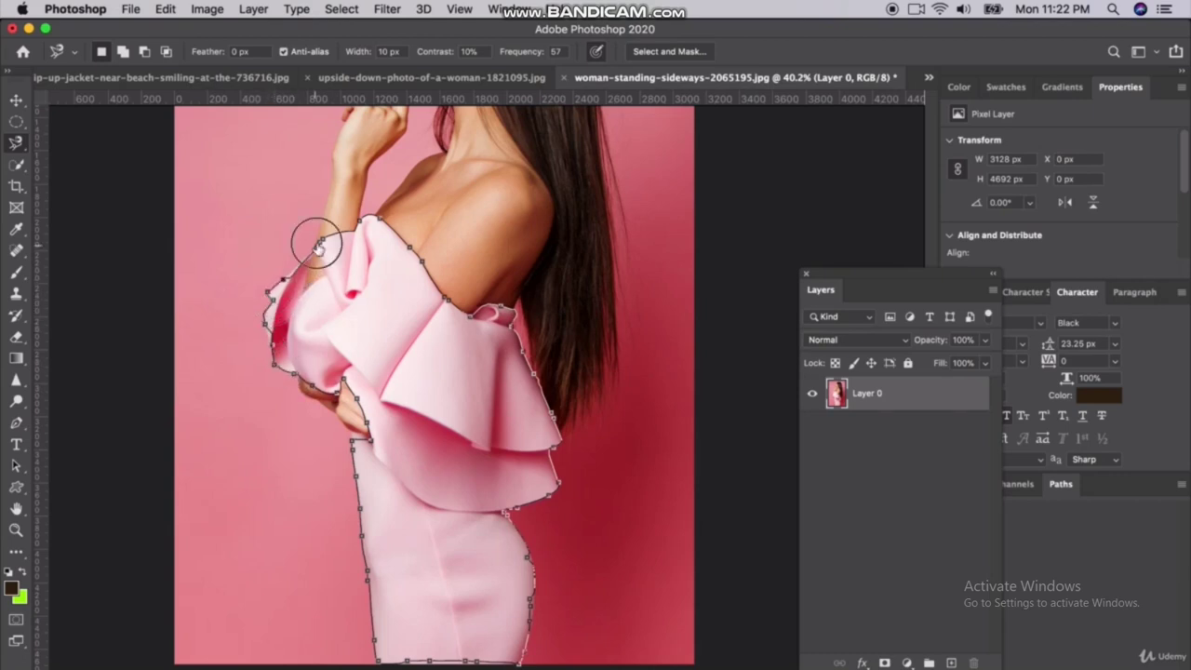
{"action": "left_click", "coordinate": [324, 251]}
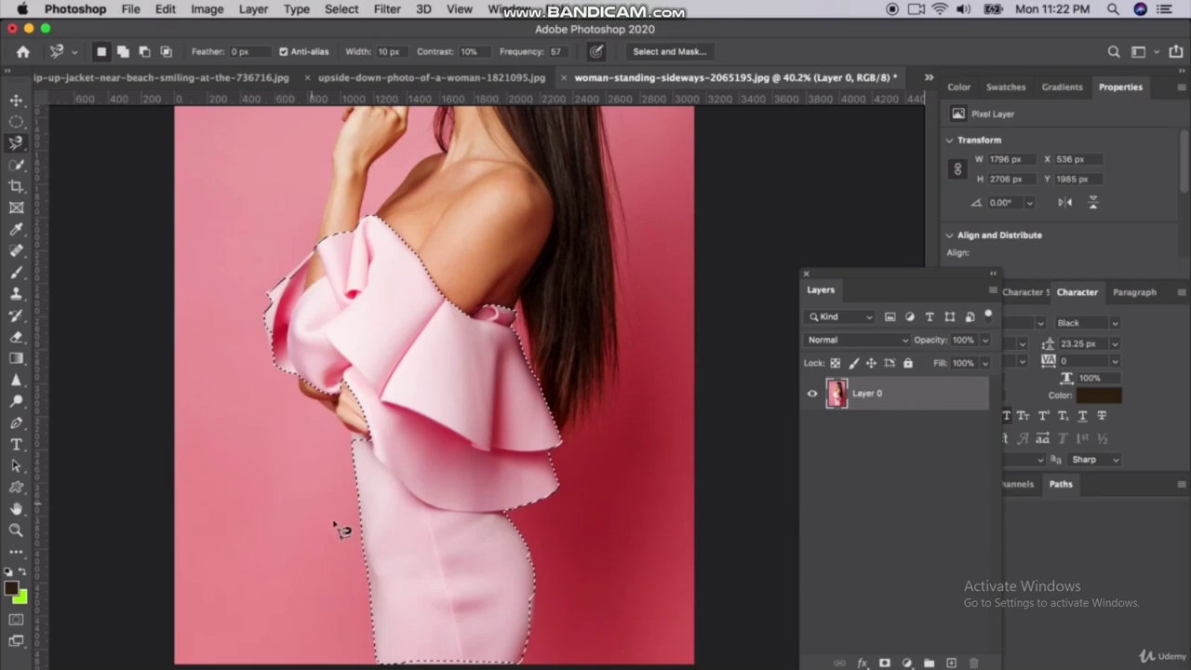
{"action": "scroll", "coordinate": [340, 528], "scroll_direction": "up", "scroll_amount": 2}
- Zoom in closely and add the small ruffle fold by the neck to the selection
{"action": "scroll", "coordinate": [340, 529], "scroll_direction": "up", "scroll_amount": 2}
{"action": "scroll", "coordinate": [340, 529], "scroll_direction": "up", "scroll_amount": 1}
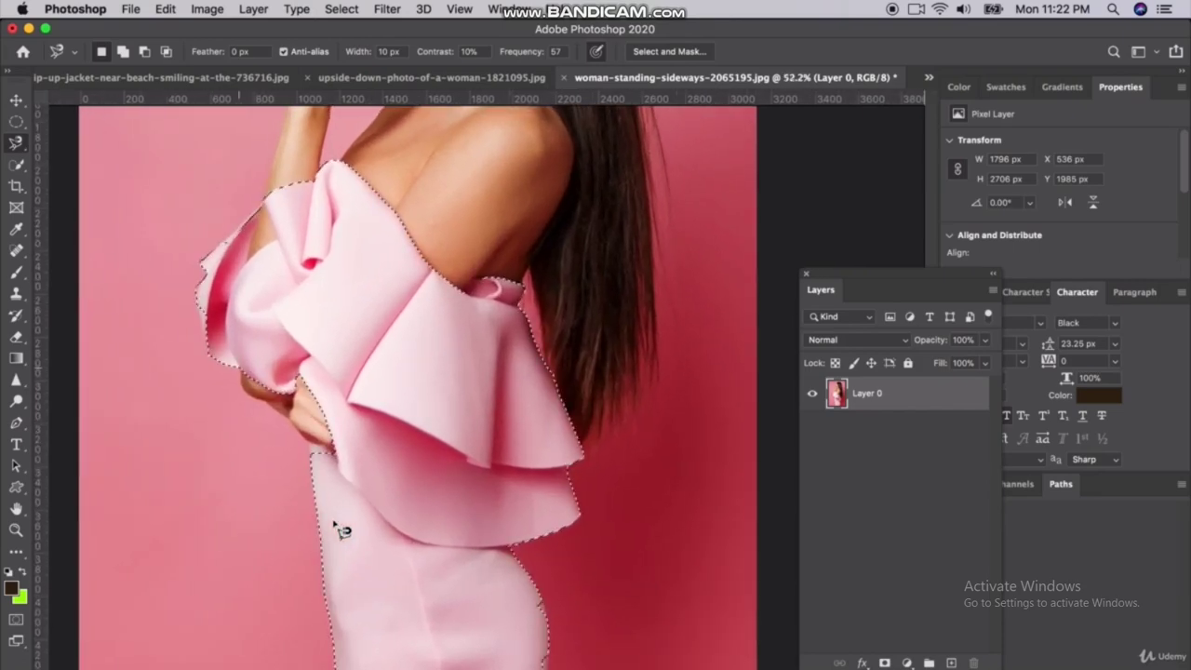
{"action": "scroll", "coordinate": [487, 400], "scroll_direction": "up", "scroll_amount": 1}
{"action": "scroll", "coordinate": [508, 345], "scroll_direction": "up", "scroll_amount": 1}
{"action": "scroll", "coordinate": [502, 338], "scroll_direction": "up", "scroll_amount": 1}
{"action": "scroll", "coordinate": [502, 324], "scroll_direction": "up", "scroll_amount": 1}
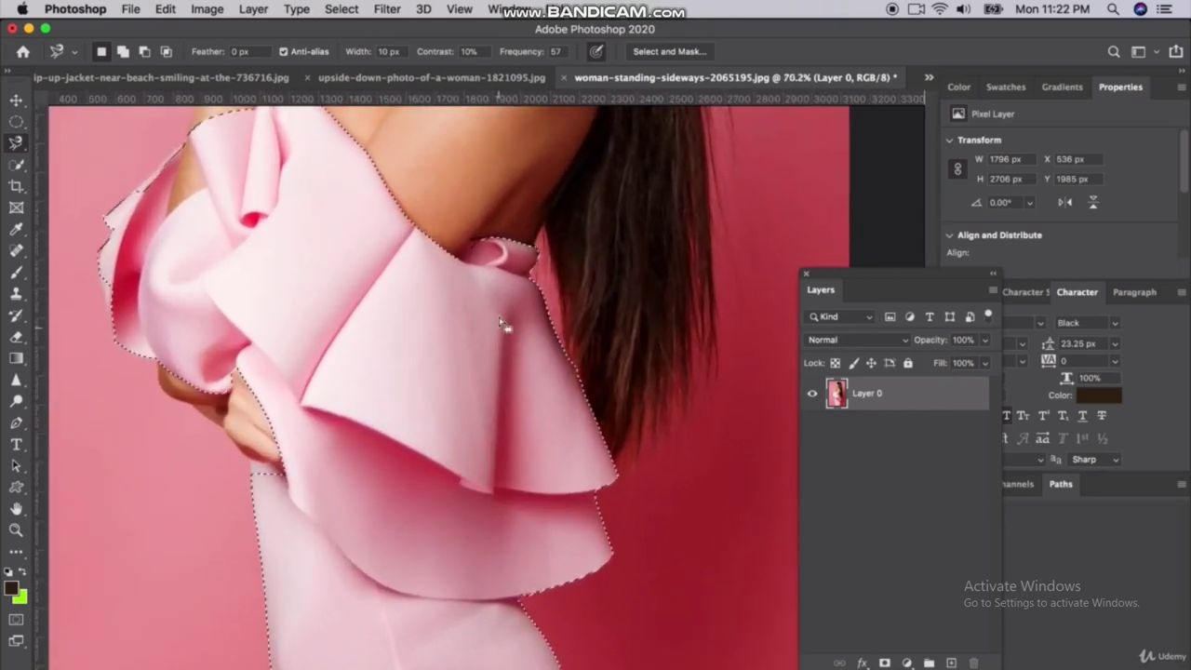
{"action": "scroll", "coordinate": [504, 316], "scroll_direction": "up", "scroll_amount": 1}
{"action": "scroll", "coordinate": [503, 314], "scroll_direction": "up", "scroll_amount": 1}
{"action": "scroll", "coordinate": [502, 313], "scroll_direction": "up", "scroll_amount": 1}
{"action": "scroll", "coordinate": [500, 312], "scroll_direction": "up", "scroll_amount": 2}
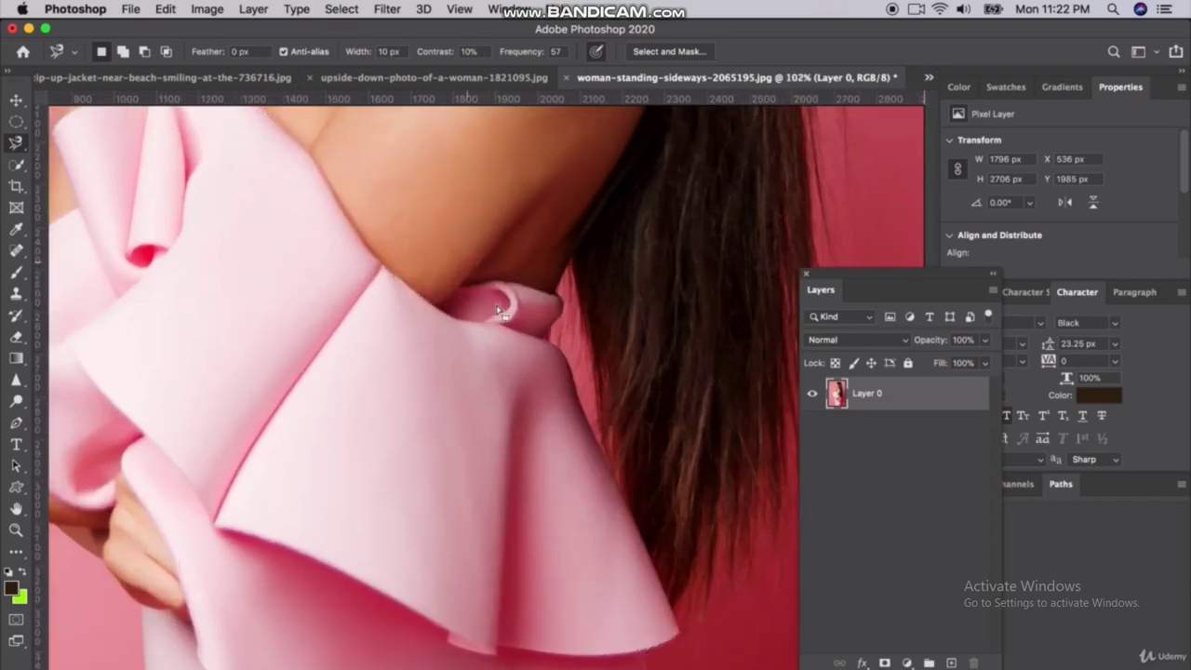
{"action": "scroll", "coordinate": [500, 312], "scroll_direction": "up", "scroll_amount": 1}
{"action": "scroll", "coordinate": [521, 338], "scroll_direction": "up", "scroll_amount": 1}
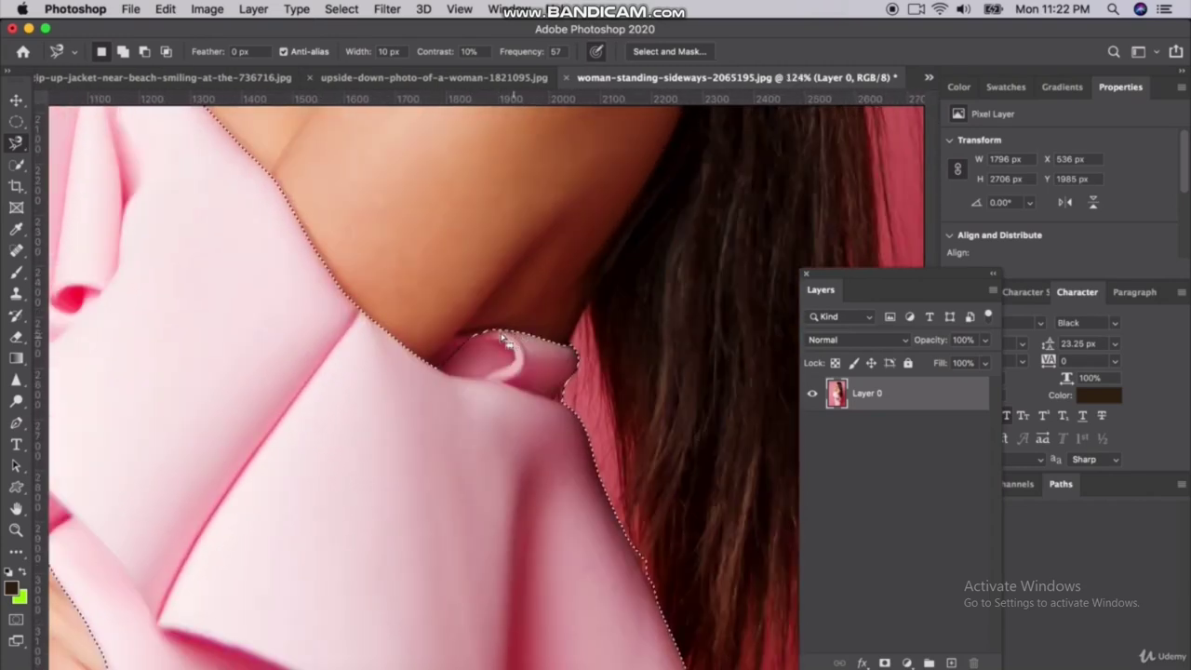
{"action": "left_click", "coordinate": [438, 365]}
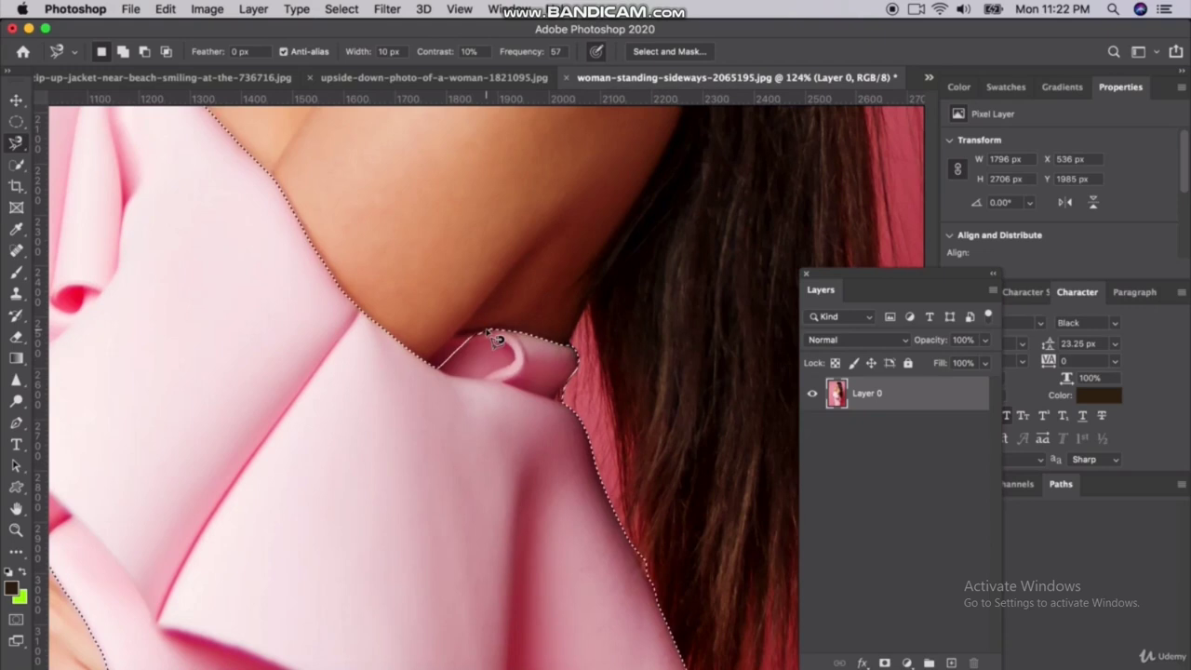
{"action": "double_click", "coordinate": [507, 340]}
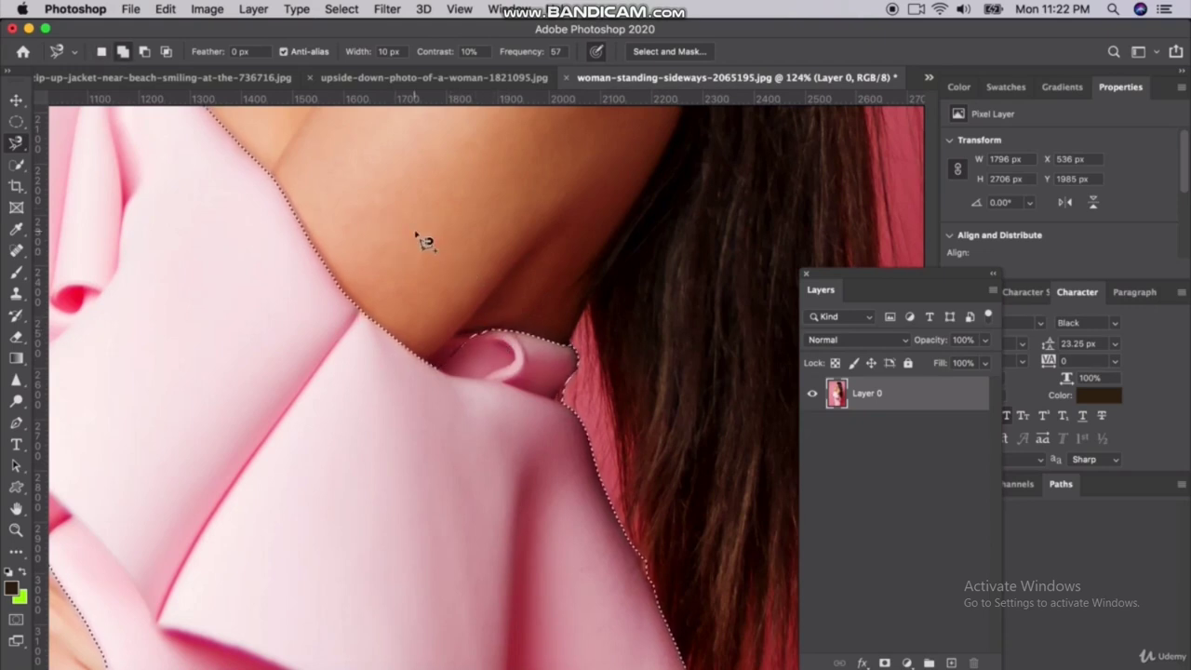
- Add another ruffle area and the sleeve region near the hand to the selection
{"action": "left_click", "coordinate": [486, 342], "text": "shift"}
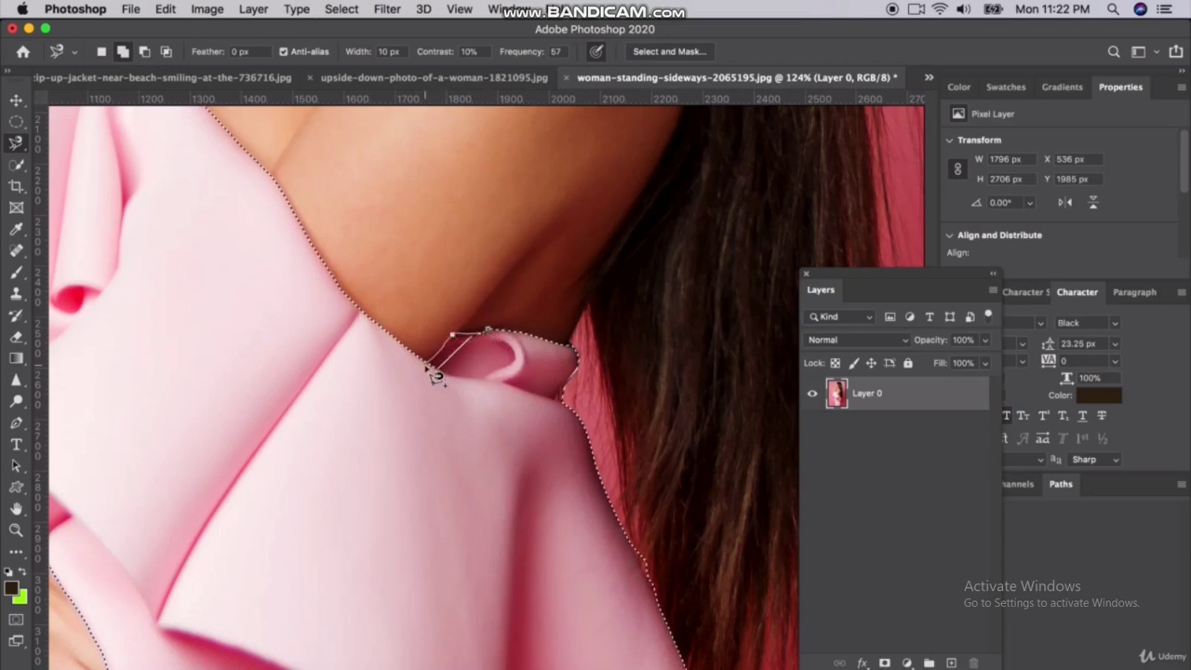
{"action": "double_click", "coordinate": [454, 364]}
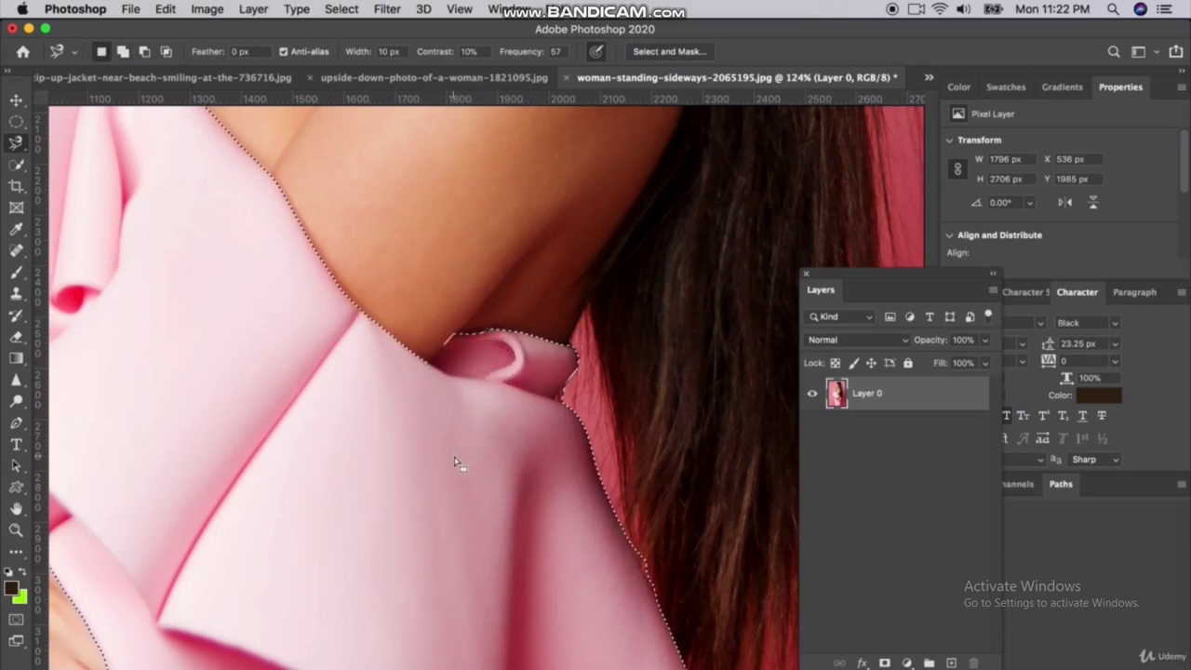
{"action": "scroll", "coordinate": [456, 462], "scroll_direction": "down", "scroll_amount": 3}
{"action": "scroll", "coordinate": [454, 459], "scroll_direction": "left", "scroll_amount": 5}
{"action": "key", "text": "shift"}
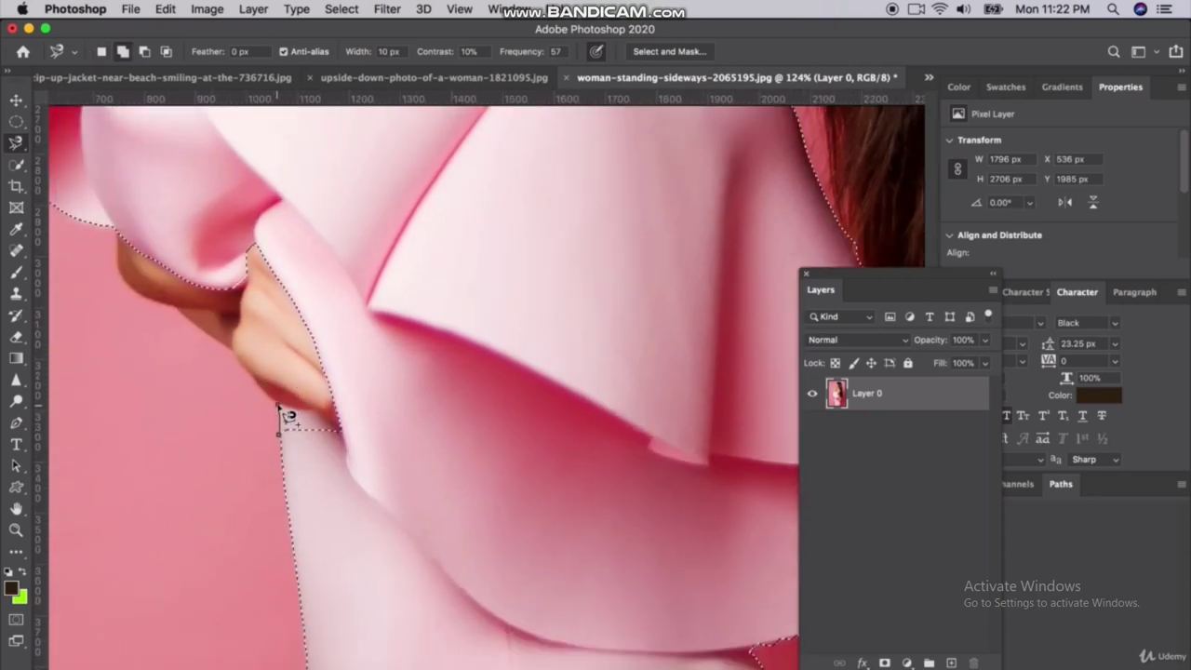
{"action": "double_click", "coordinate": [291, 457]}
- Keep adding sleeve area around the hand, then switch to the Polygonal Lasso Tool
{"action": "scroll", "coordinate": [290, 457], "scroll_direction": "left", "scroll_amount": 5}
{"action": "scroll", "coordinate": [290, 457], "scroll_direction": "up", "scroll_amount": 3}
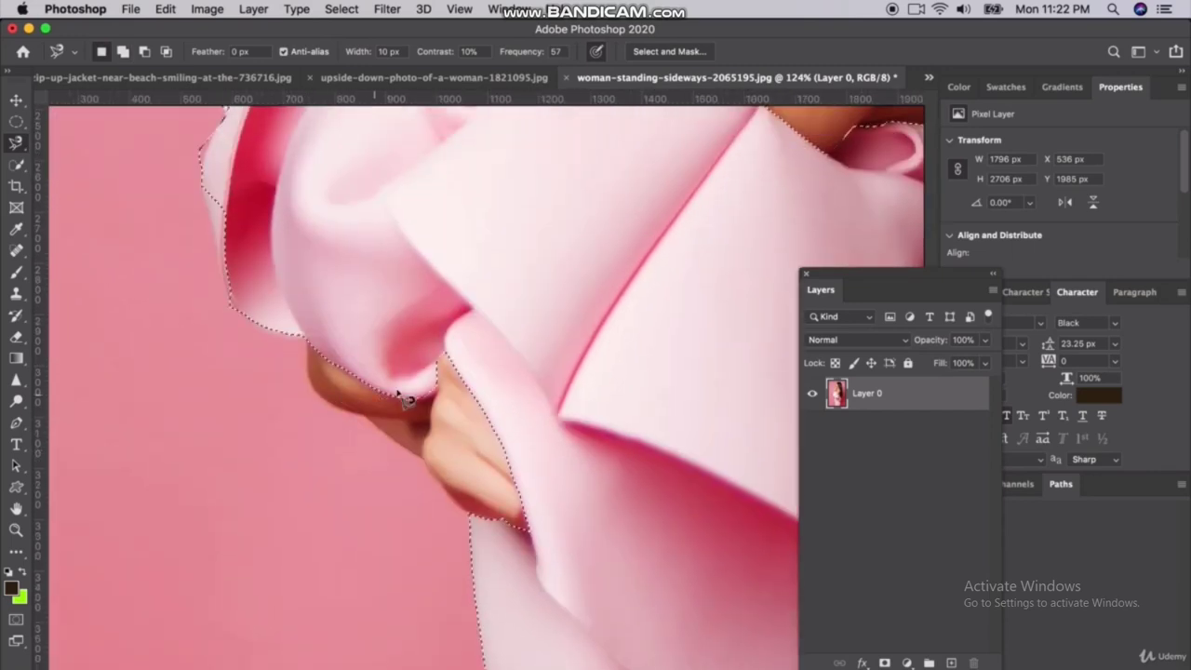
{"action": "key", "text": "shift"}
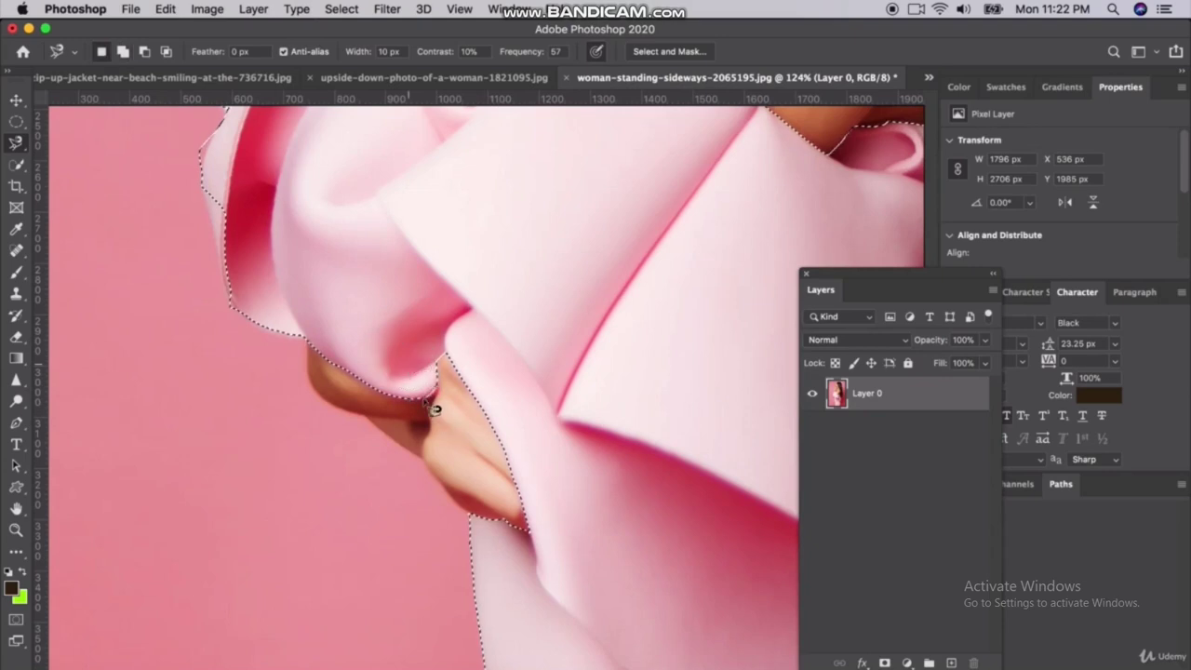
{"action": "scroll", "coordinate": [448, 403], "scroll_direction": "up", "scroll_amount": 2}
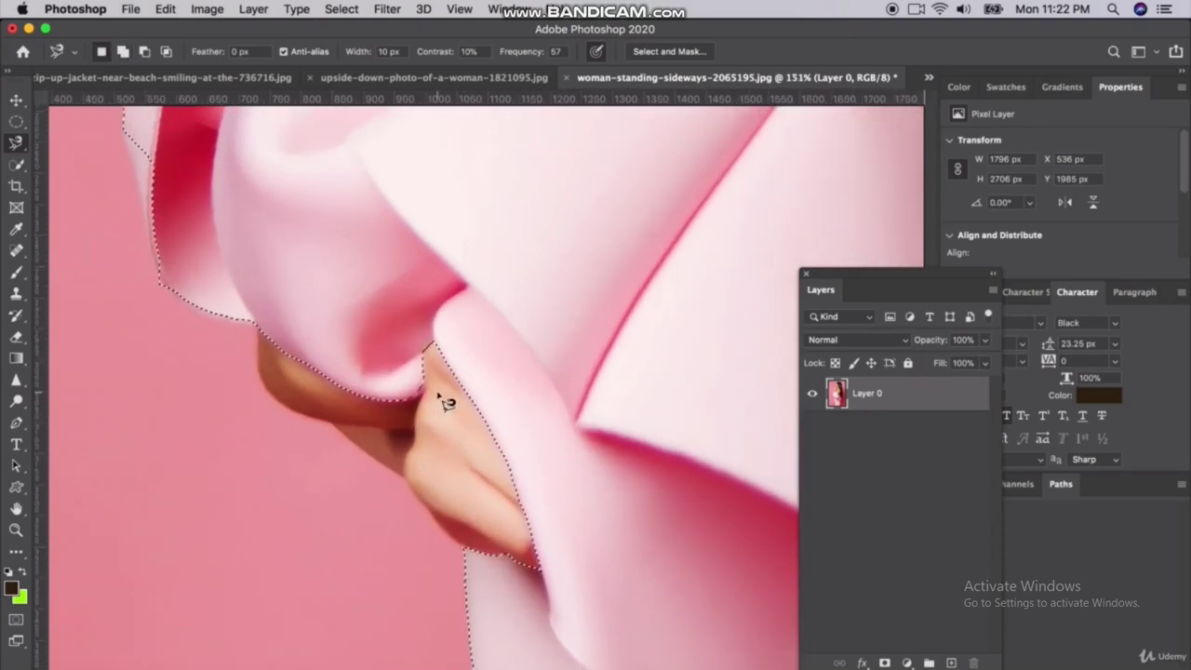
{"action": "scroll", "coordinate": [444, 403], "scroll_direction": "up", "scroll_amount": 3}
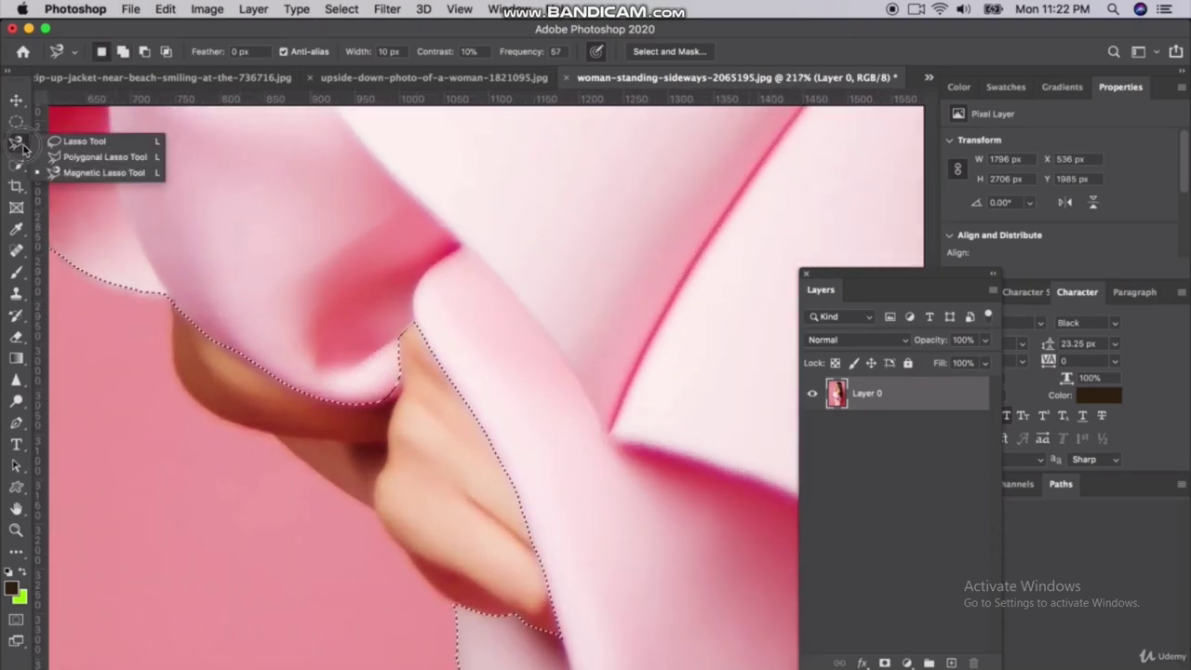
{"action": "left_click_drag", "start_coordinate": [20, 147], "coordinate": [94, 152]}
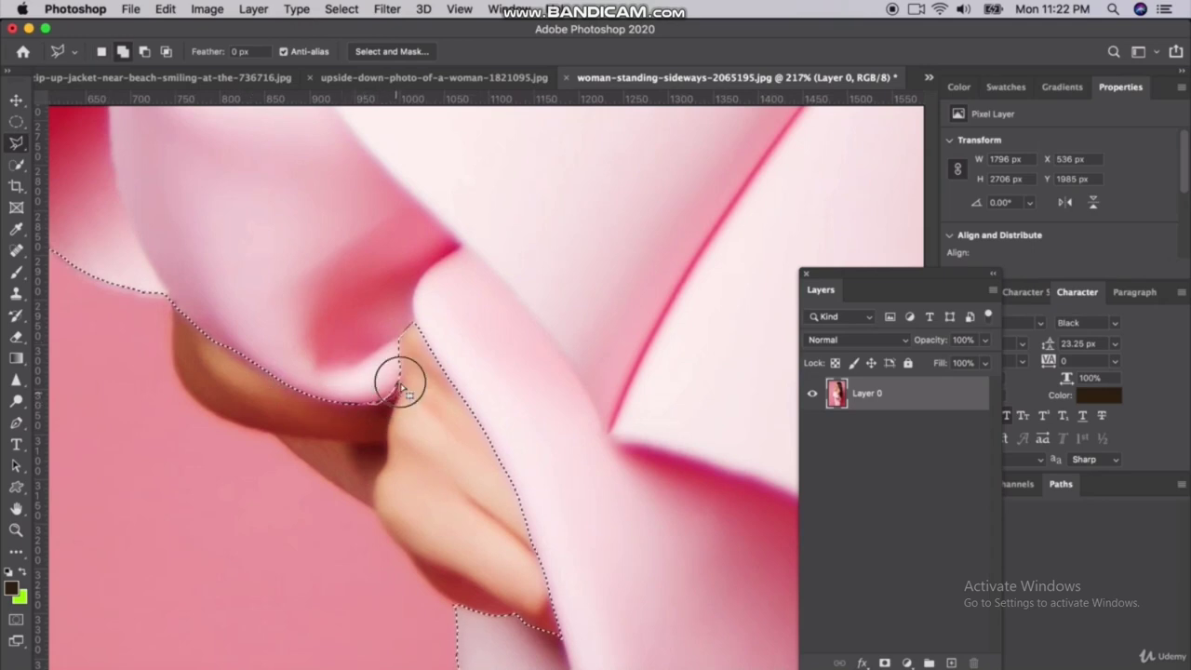
- Fix the selection edge where the sleeve meets the hand with a straight-edged outline
{"action": "left_click", "coordinate": [398, 398]}
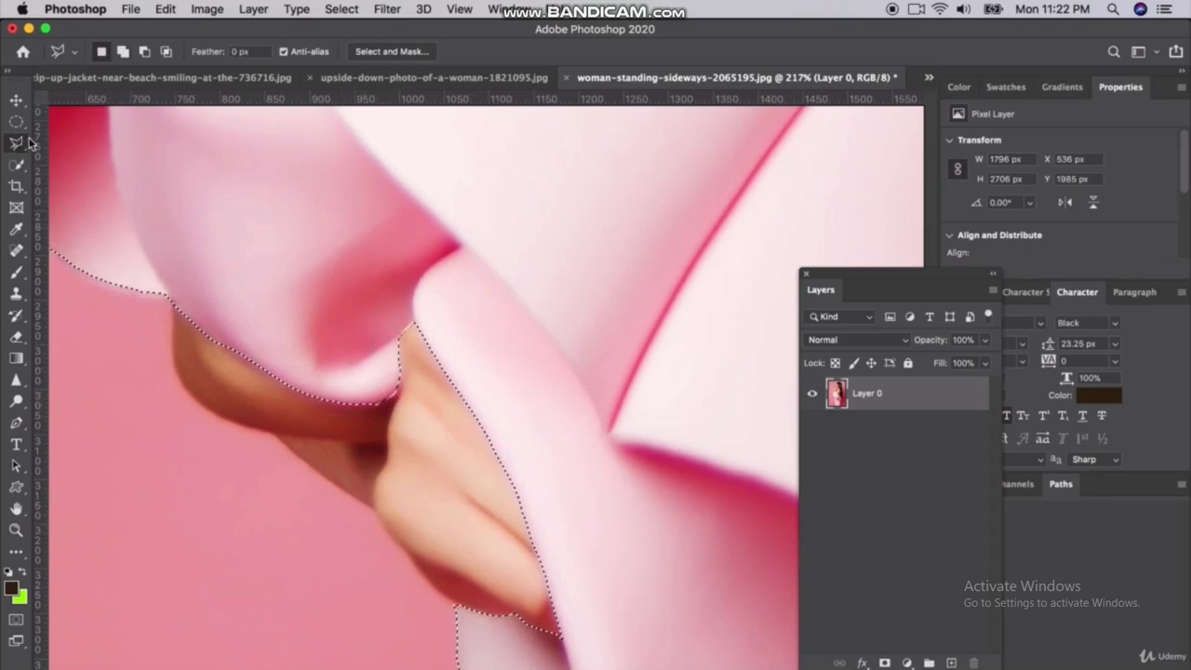
{"action": "scroll", "coordinate": [226, 359], "scroll_direction": "left", "scroll_amount": 5}
{"action": "scroll", "coordinate": [228, 363], "scroll_direction": "up", "scroll_amount": 2}
{"action": "scroll", "coordinate": [226, 360], "scroll_direction": "down", "scroll_amount": 2}
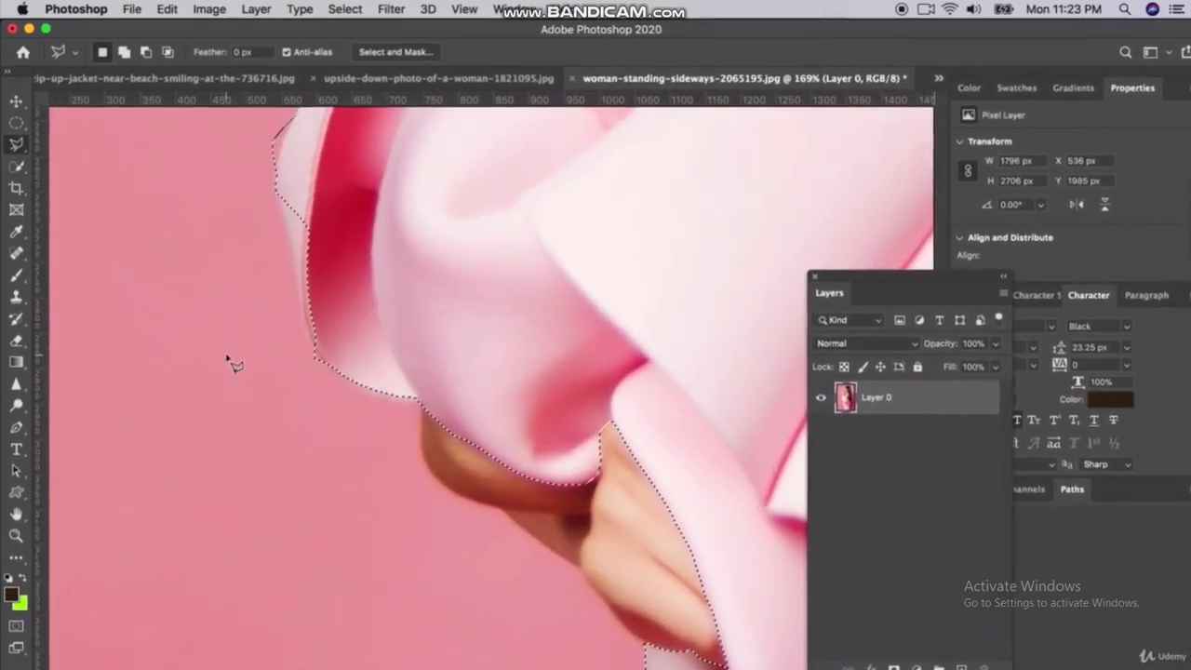
{"action": "scroll", "coordinate": [232, 361], "scroll_direction": "up", "scroll_amount": 2}
{"action": "scroll", "coordinate": [247, 363], "scroll_direction": "left", "scroll_amount": 2}
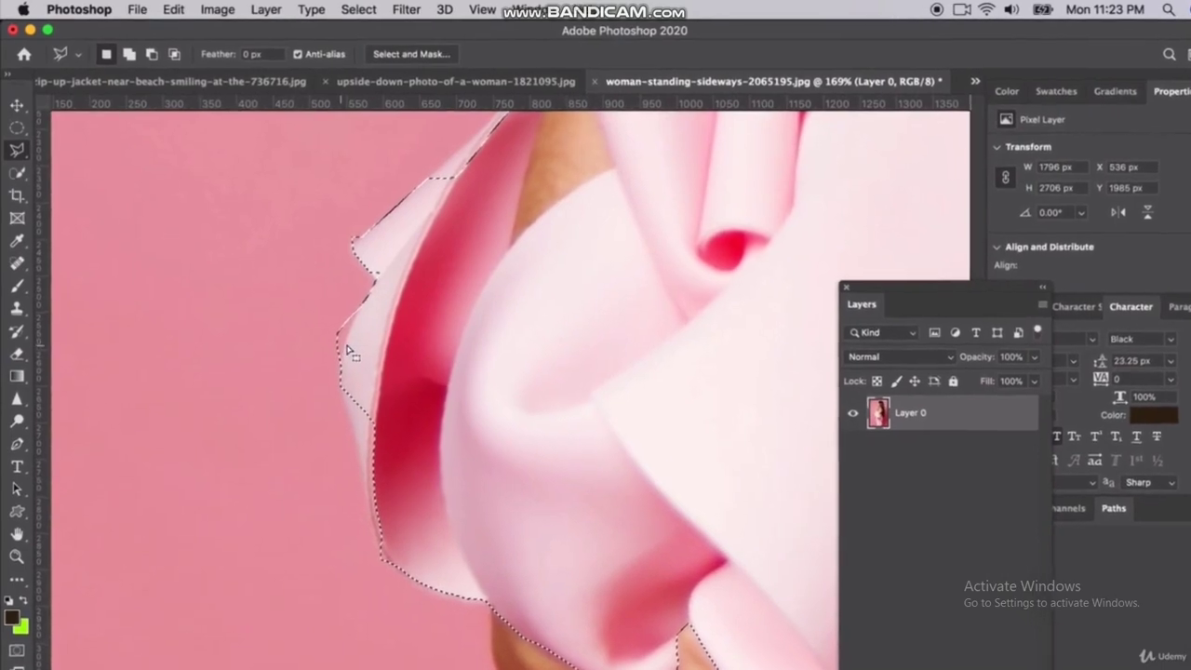
{"action": "scroll", "coordinate": [159, 413], "scroll_direction": "left", "scroll_amount": 2}
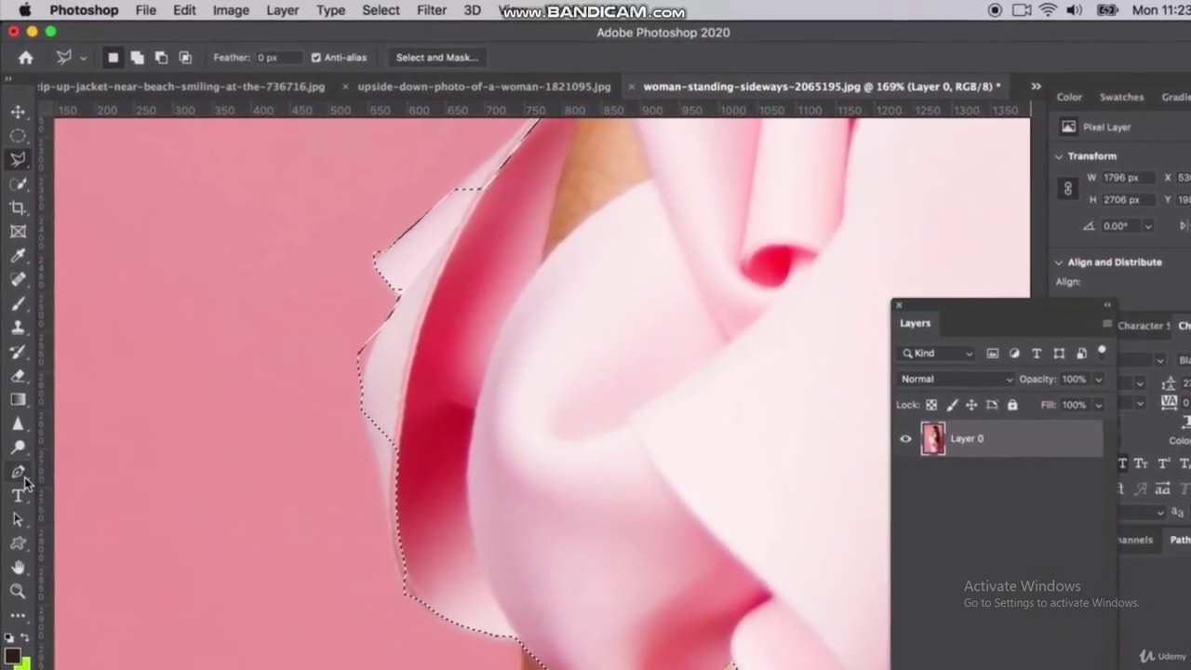
- Pen-trace the dark inner sleeve fold and add it to the selection with 0 px feather
{"action": "left_click", "coordinate": [17, 458]}
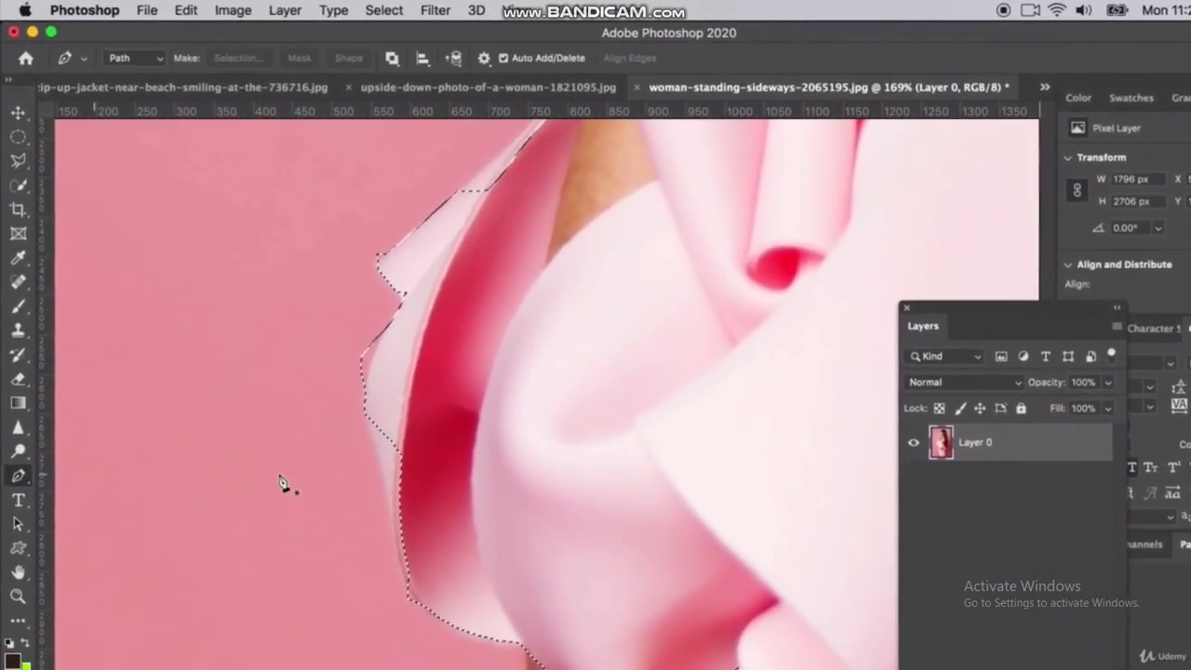
{"action": "left_click", "coordinate": [416, 601]}
{"action": "key", "text": "super+z"}
{"action": "left_click", "coordinate": [379, 447]}
{"action": "left_click_drag", "start_coordinate": [376, 384], "coordinate": [393, 336]}
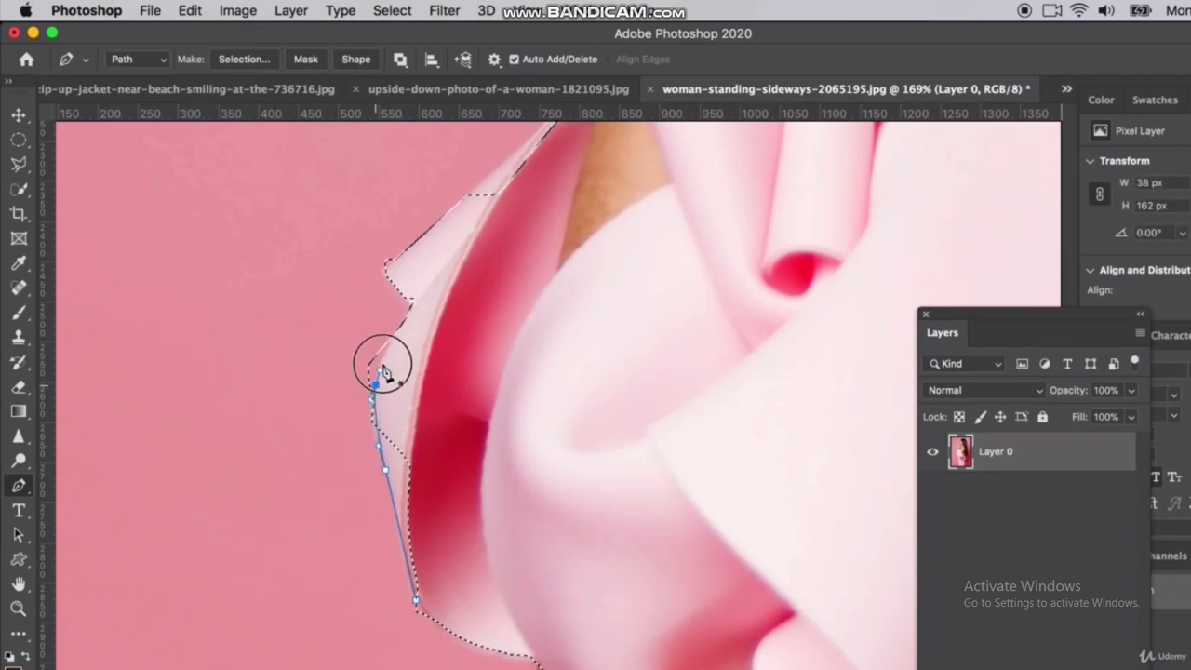
{"action": "left_click", "coordinate": [487, 448]}
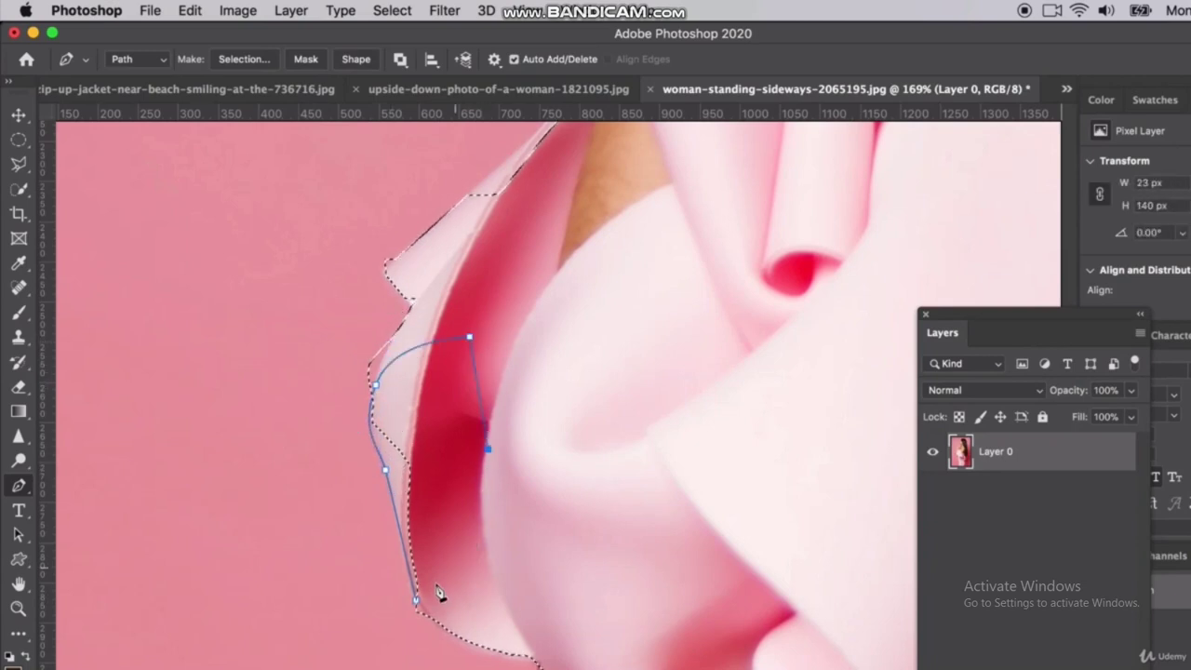
{"action": "left_click", "coordinate": [415, 595]}
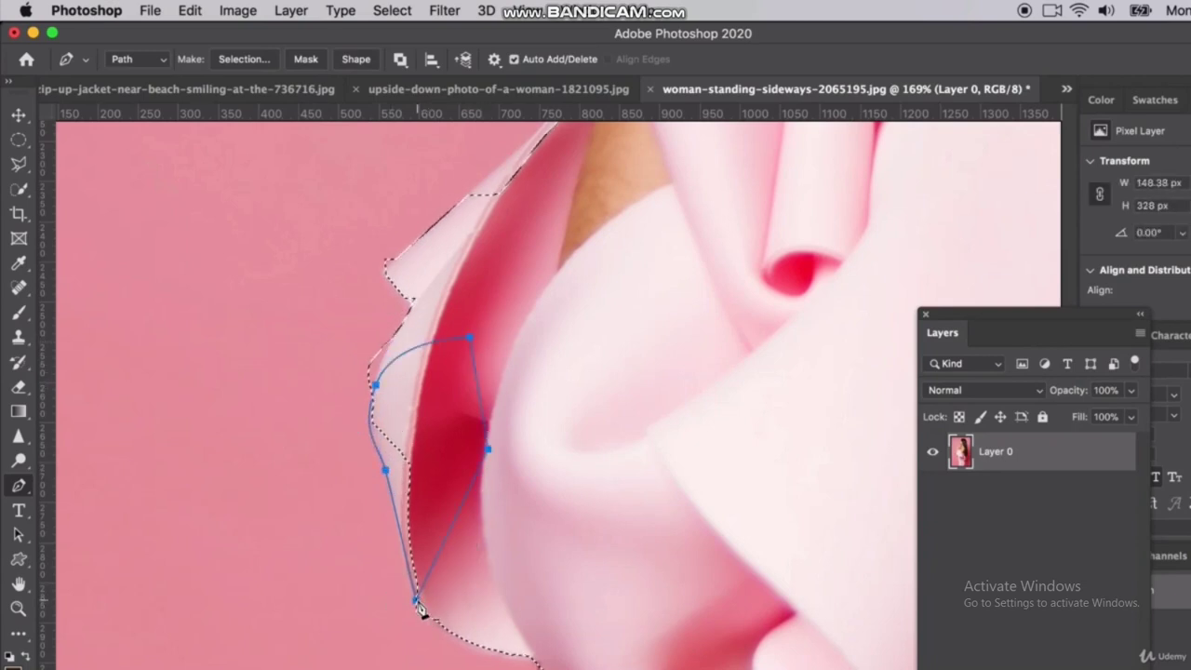
{"action": "right_click", "coordinate": [396, 526]}
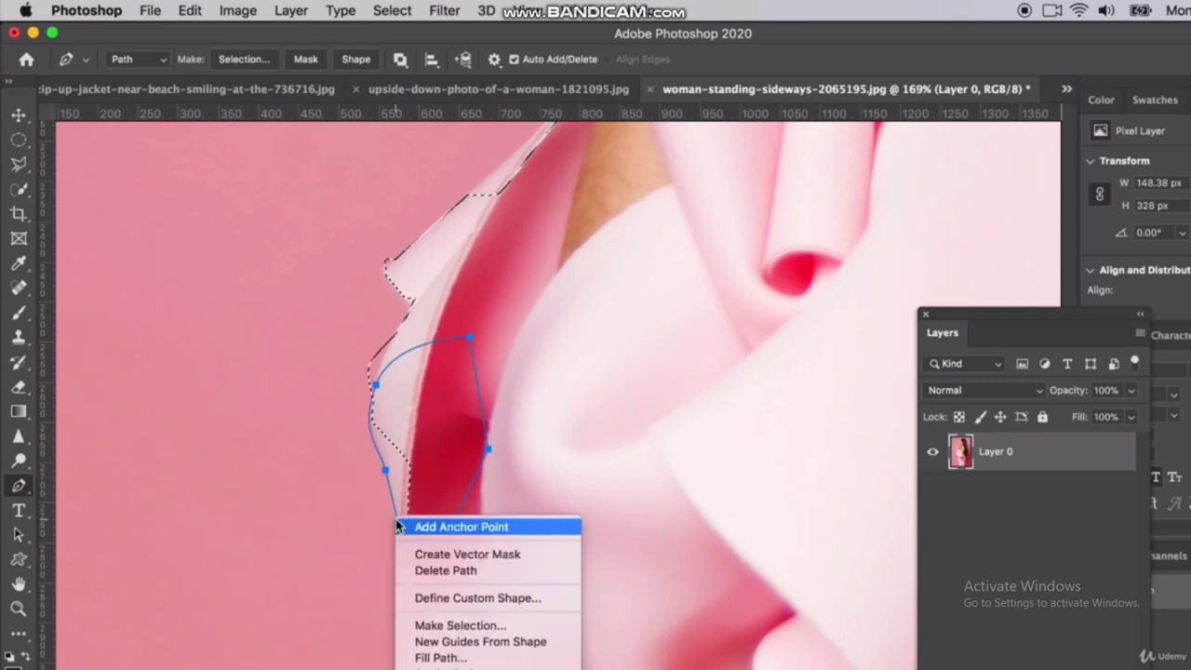
{"action": "left_click", "coordinate": [445, 626]}
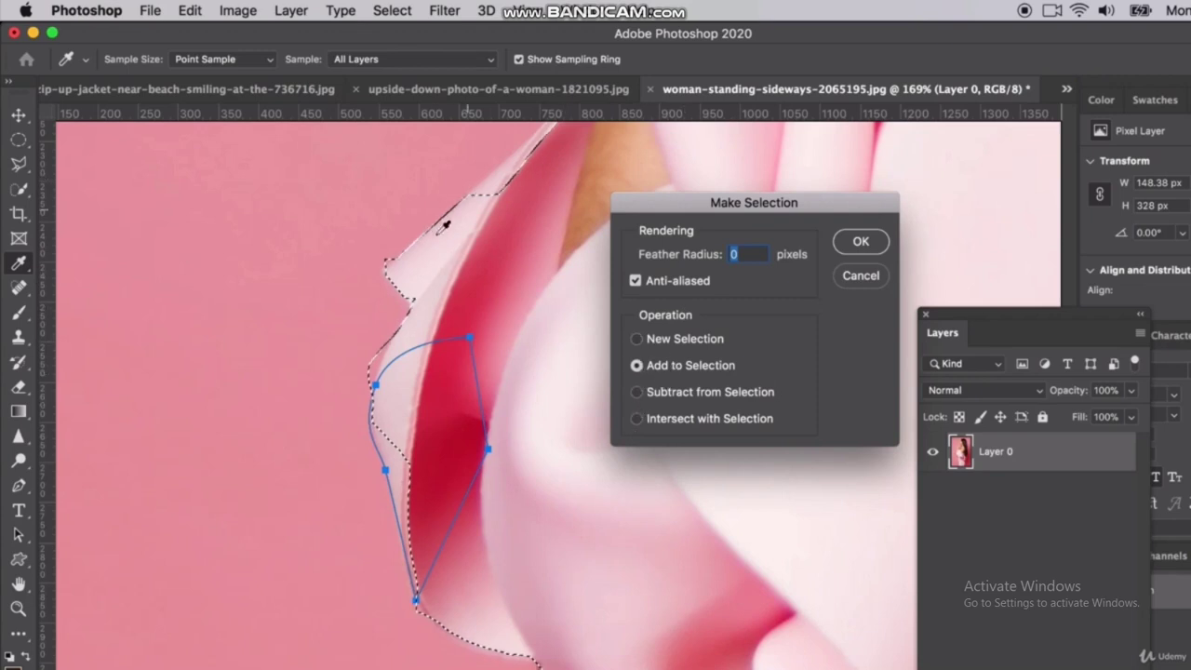
{"action": "left_click", "coordinate": [861, 241]}
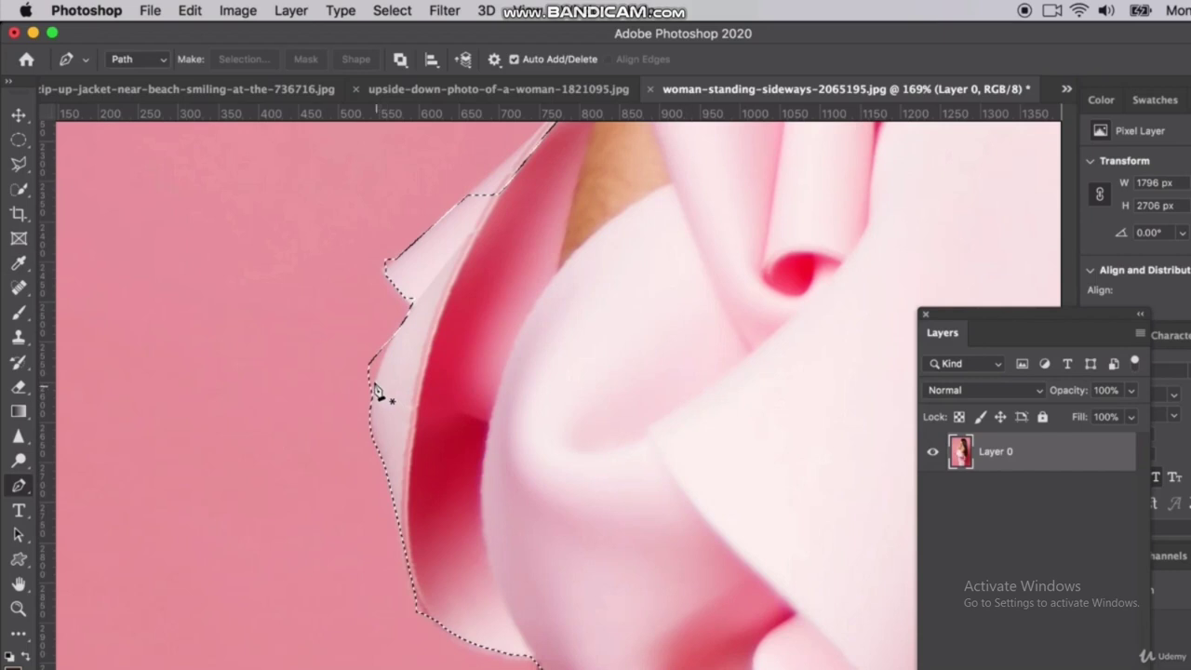
- Pen-trace the pink background sliver at the ruffle edge and subtract it from the selection
{"action": "left_click", "coordinate": [369, 402]}
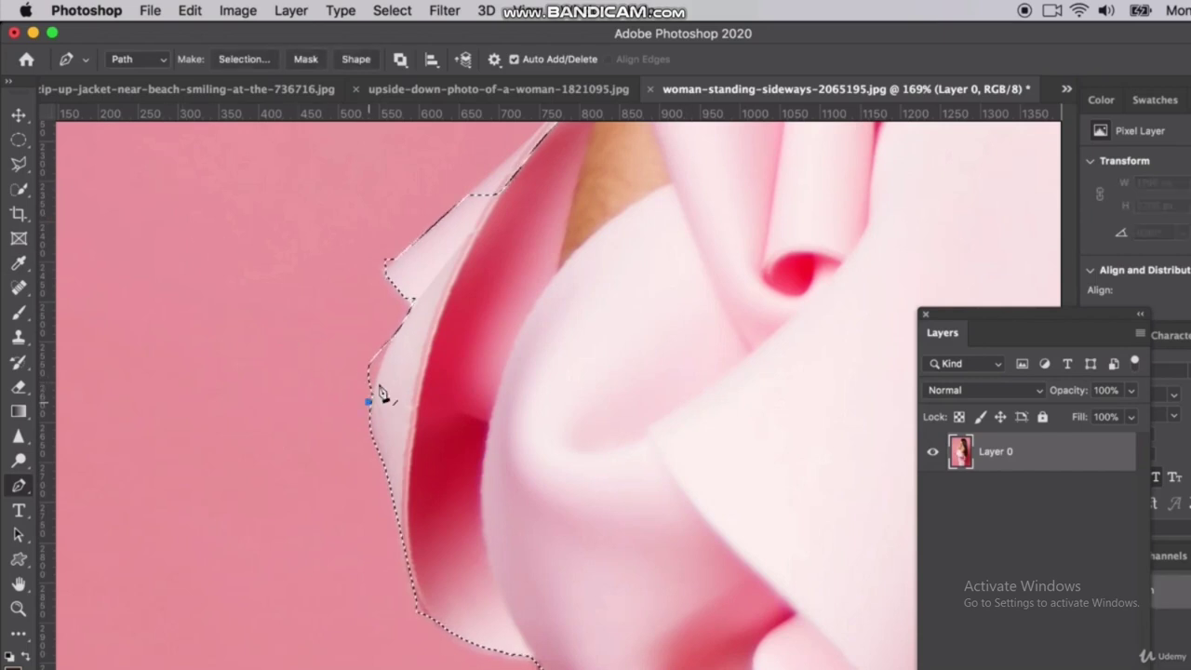
{"action": "left_click_drag", "start_coordinate": [394, 327], "coordinate": [341, 331]}
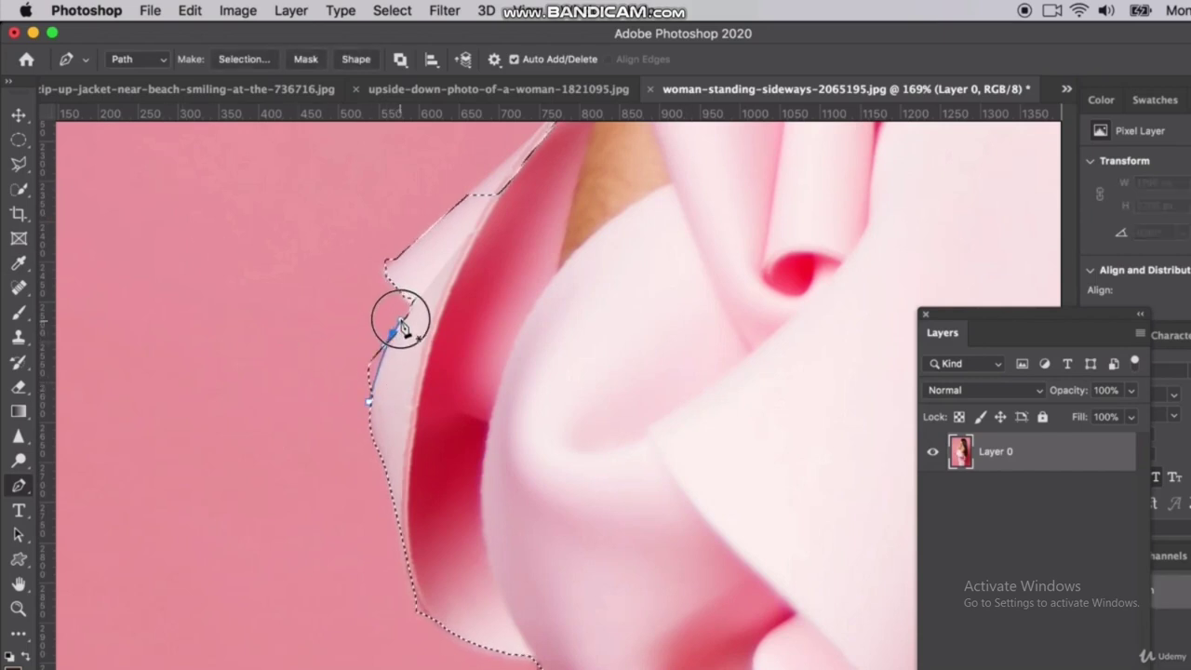
{"action": "left_click", "coordinate": [327, 366]}
{"action": "left_click", "coordinate": [368, 398]}
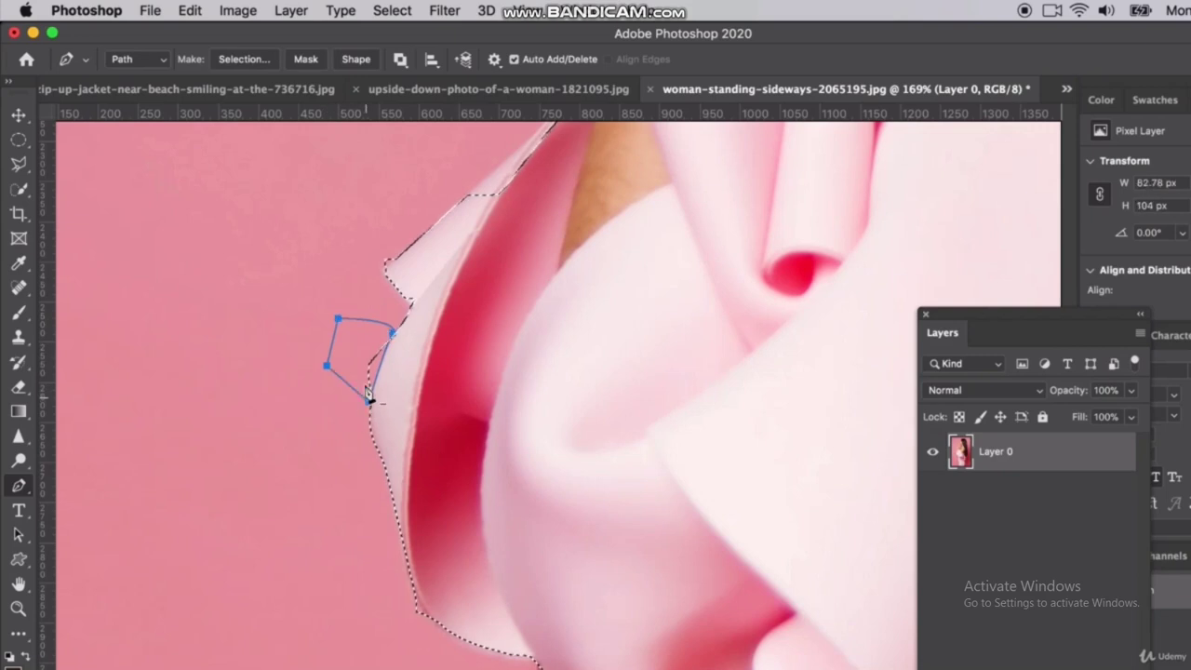
{"action": "right_click", "coordinate": [377, 371]}
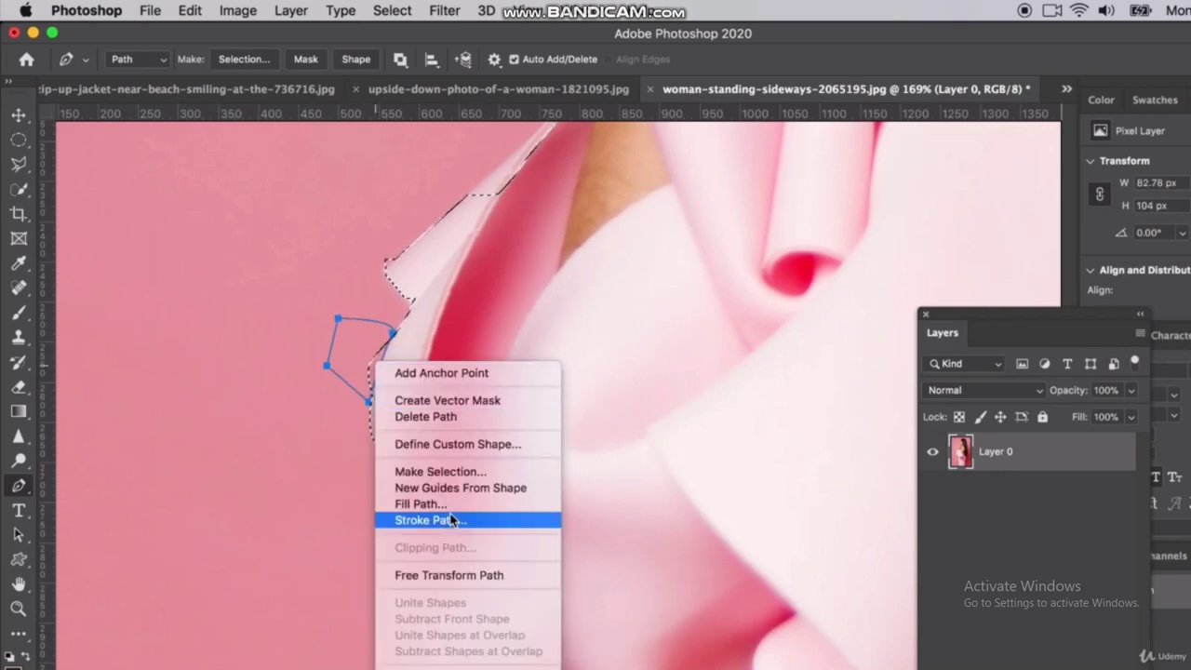
{"action": "left_click", "coordinate": [445, 471]}
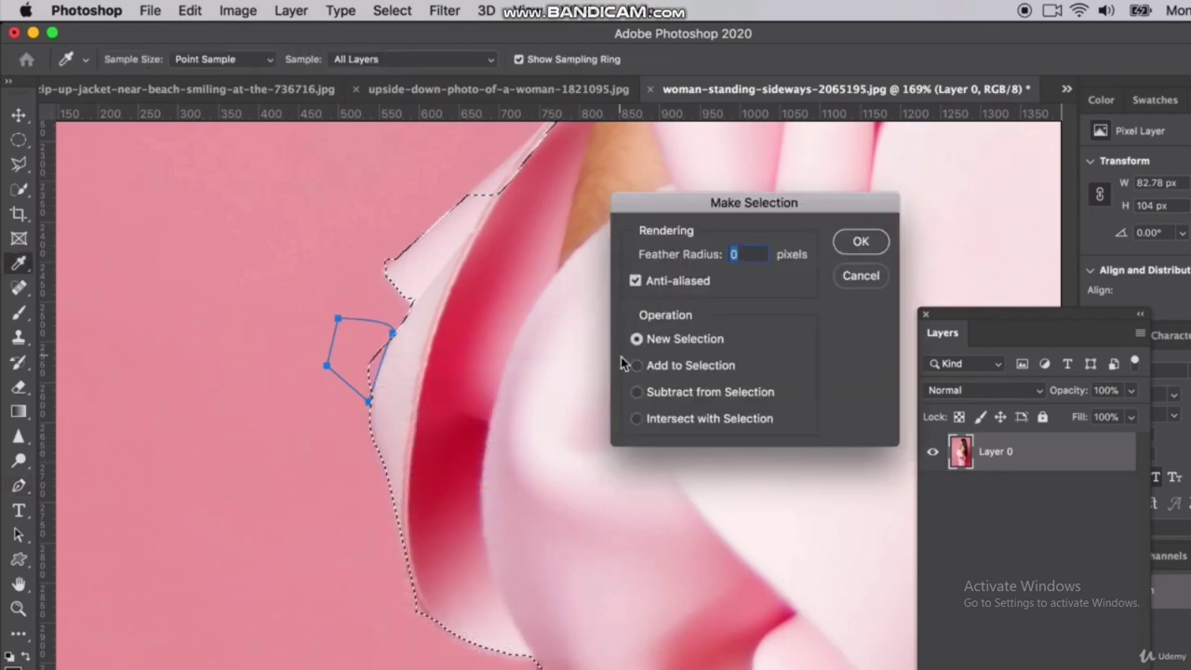
{"action": "left_click", "coordinate": [638, 392]}
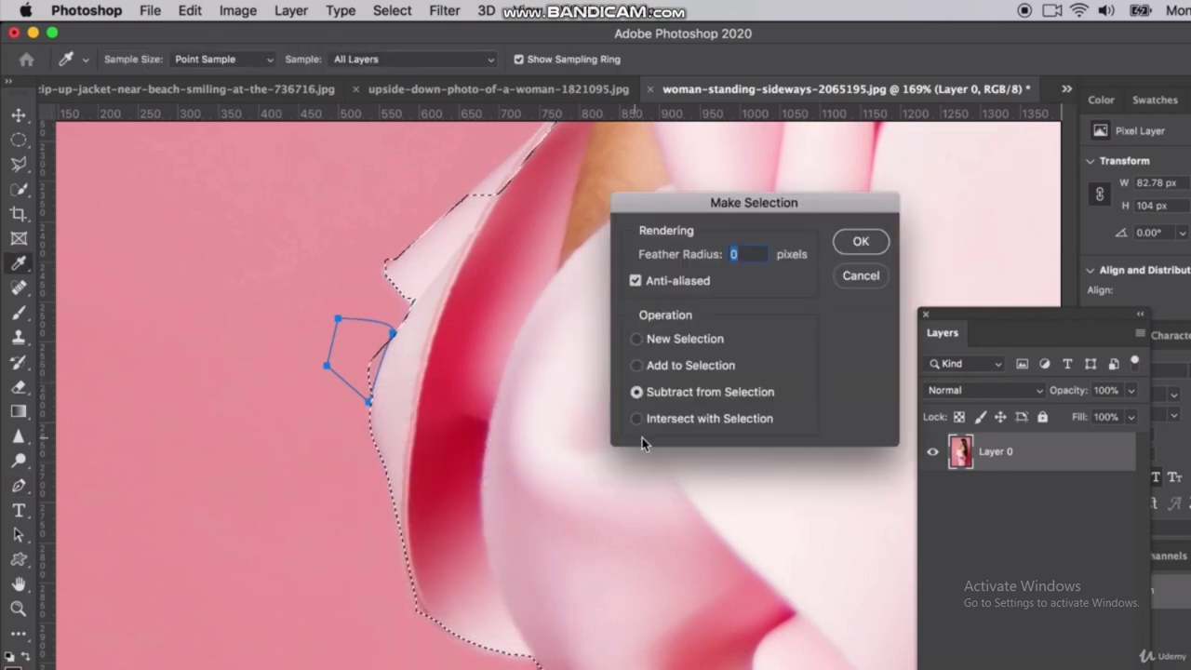
{"action": "left_click", "coordinate": [861, 241]}
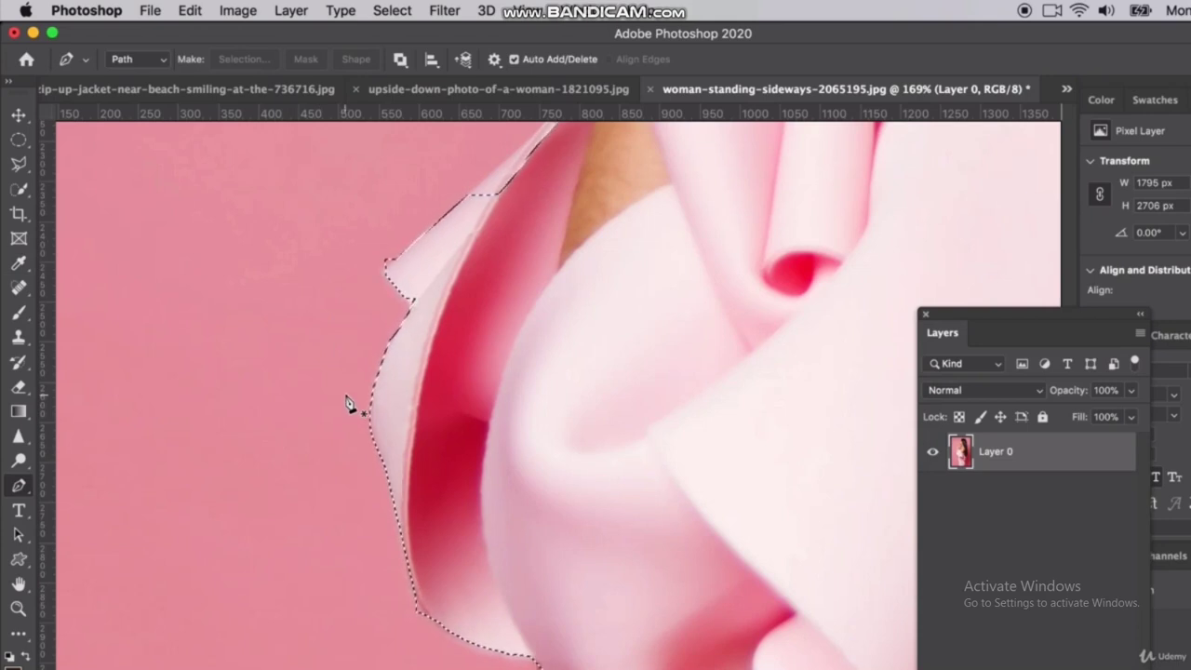
- Pen-trace the upper fabric toward the shoulder and add it to the selection
{"action": "scroll", "coordinate": [460, 332], "scroll_direction": "up", "scroll_amount": 3}
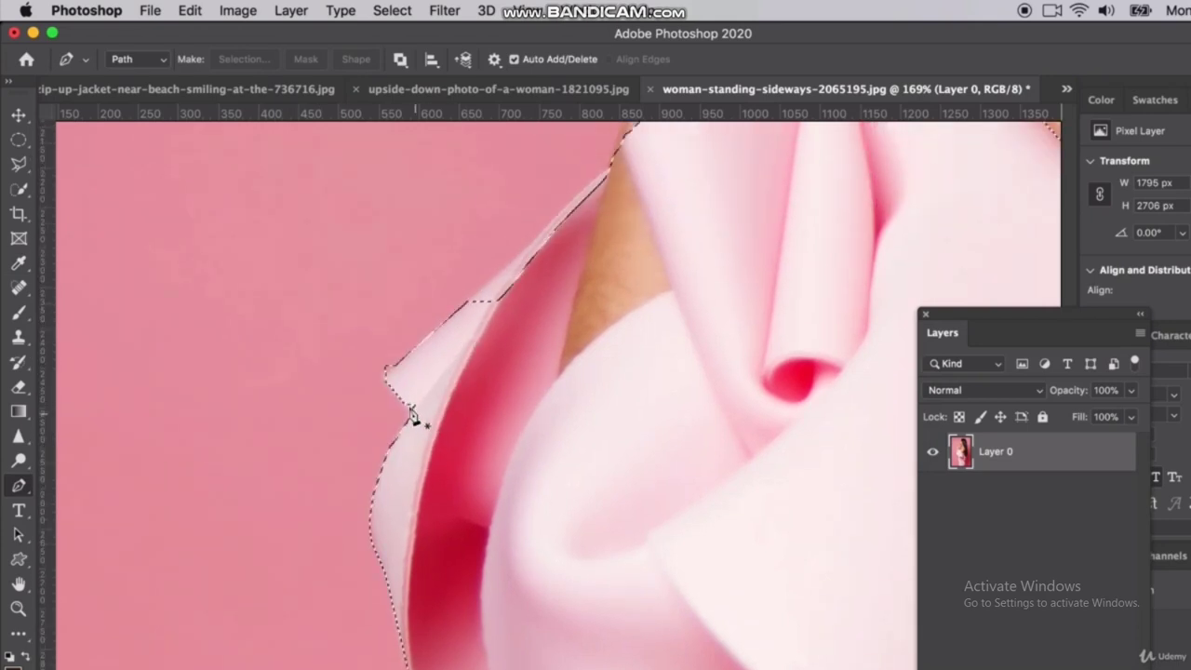
{"action": "left_click", "coordinate": [412, 411]}
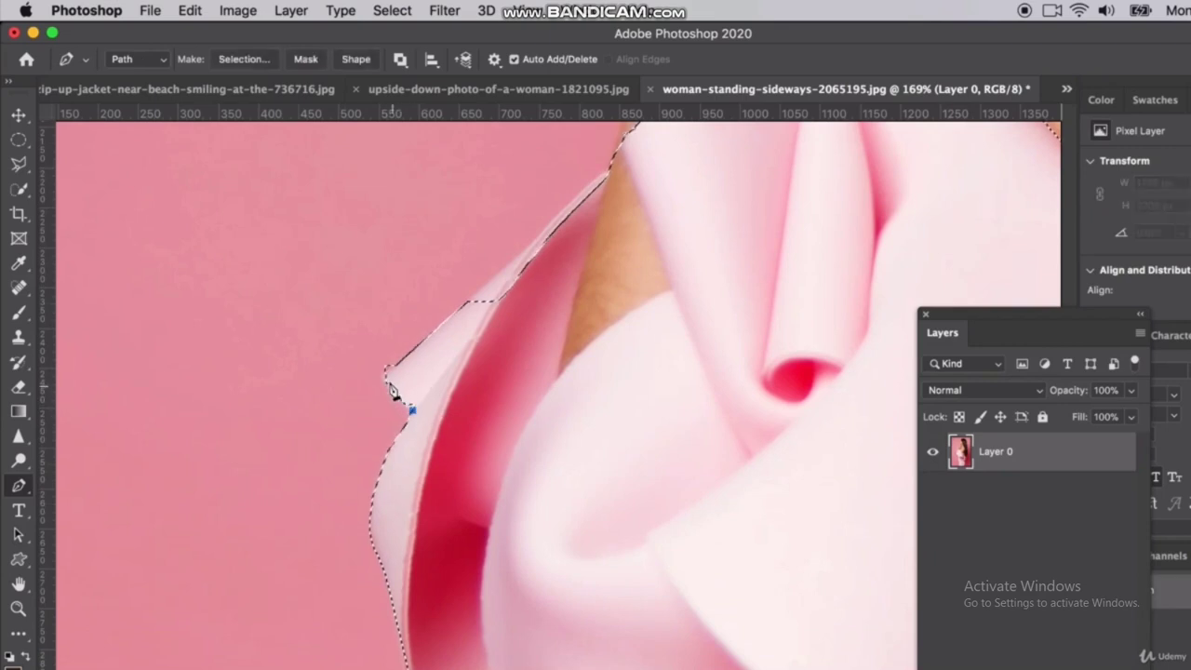
{"action": "left_click", "coordinate": [384, 378]}
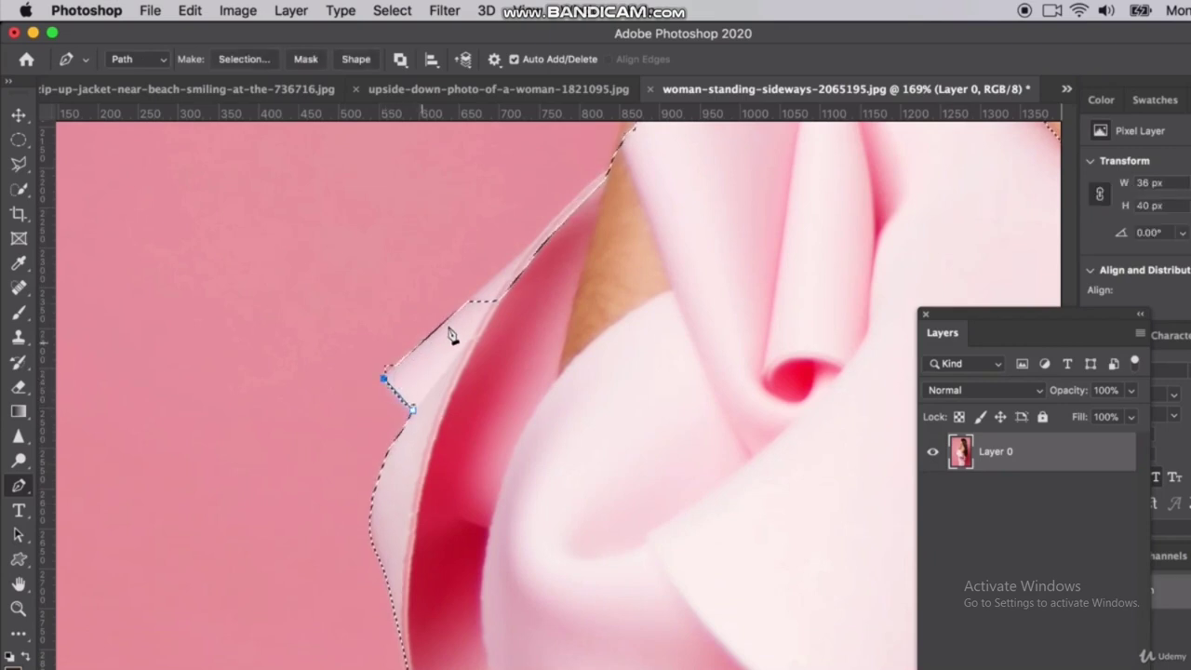
{"action": "left_click", "coordinate": [467, 303]}
{"action": "left_click", "coordinate": [542, 233]}
{"action": "left_click_drag", "start_coordinate": [615, 163], "coordinate": [638, 151]}
{"action": "left_click", "coordinate": [598, 305]}
{"action": "right_click", "coordinate": [416, 413]}
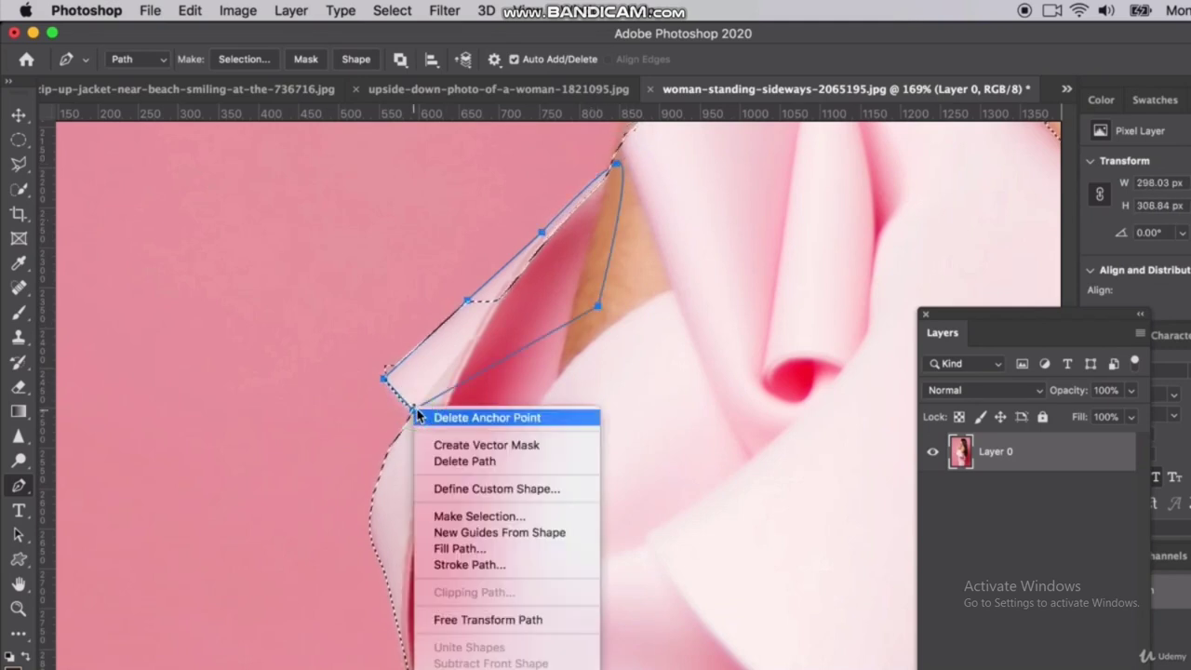
{"action": "left_click", "coordinate": [470, 517]}
{"action": "left_click", "coordinate": [670, 366]}
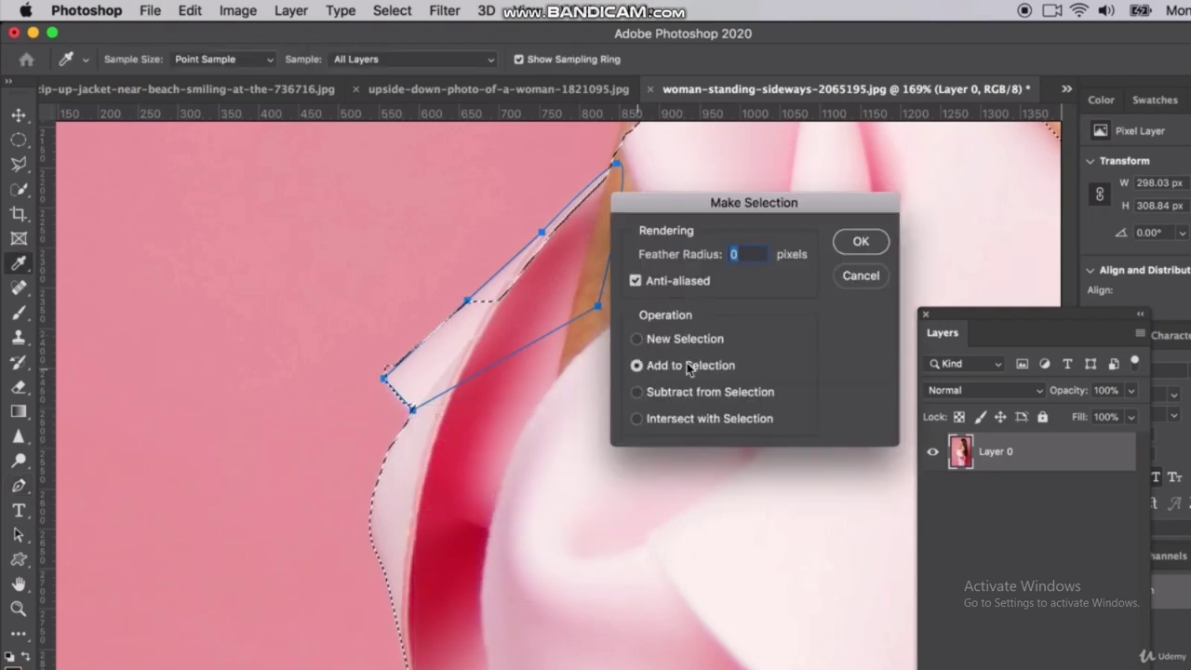
{"action": "left_click", "coordinate": [863, 243]}
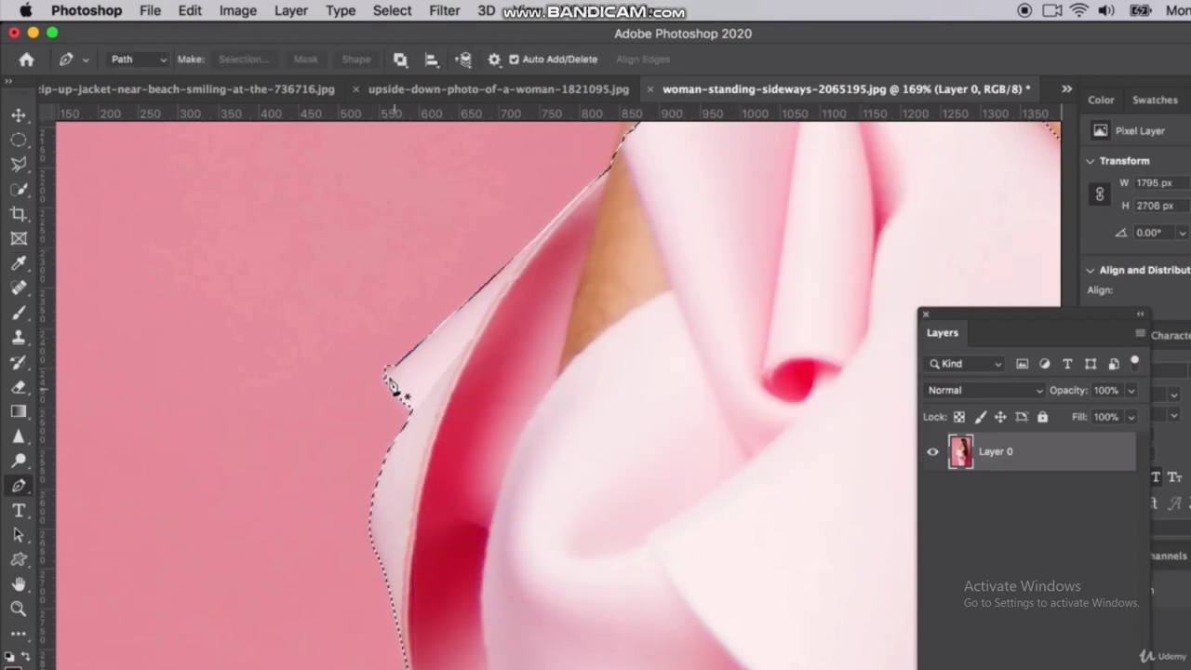
- Finish the open lasso outline and set the Polygonal Lasso to Subtract from Selection
{"action": "left_click", "coordinate": [19, 164]}
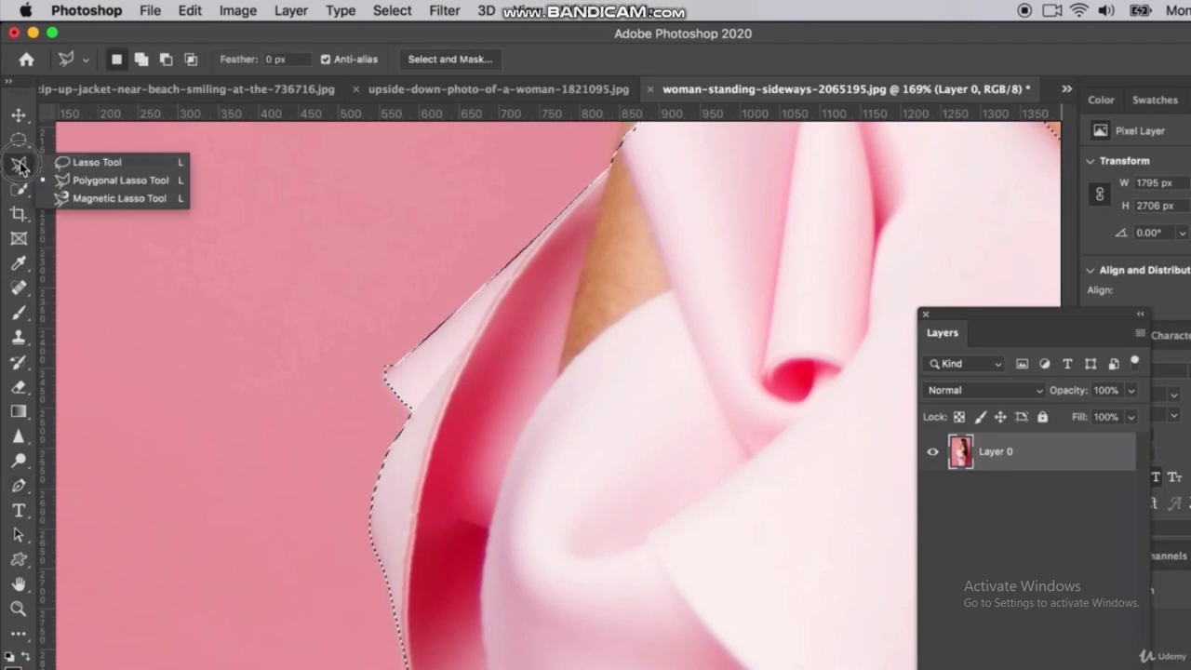
{"action": "left_click", "coordinate": [93, 196]}
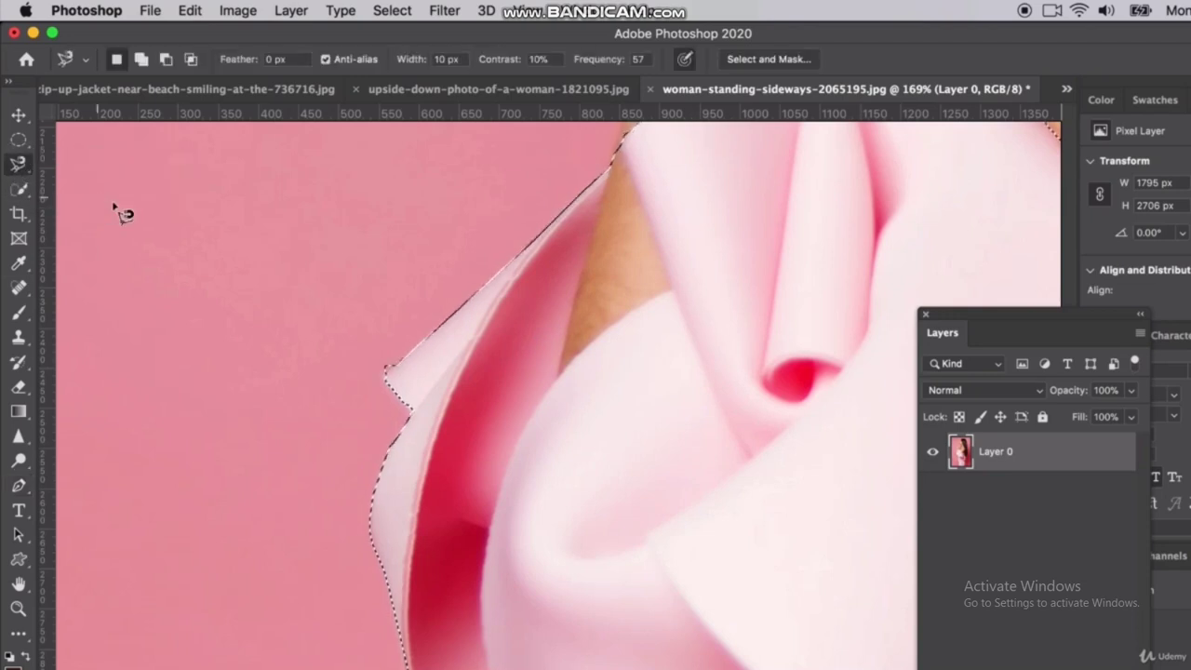
{"action": "left_click", "coordinate": [400, 377]}
{"action": "left_click", "coordinate": [18, 166]}
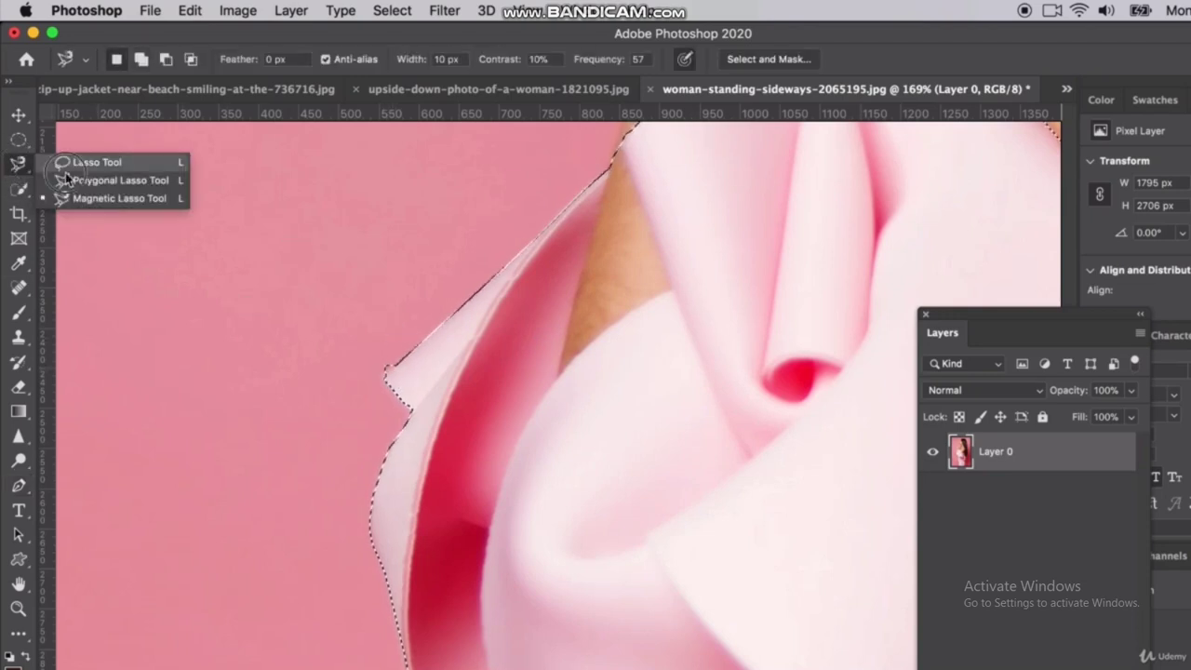
{"action": "left_click", "coordinate": [82, 180]}
{"action": "left_click", "coordinate": [167, 60]}
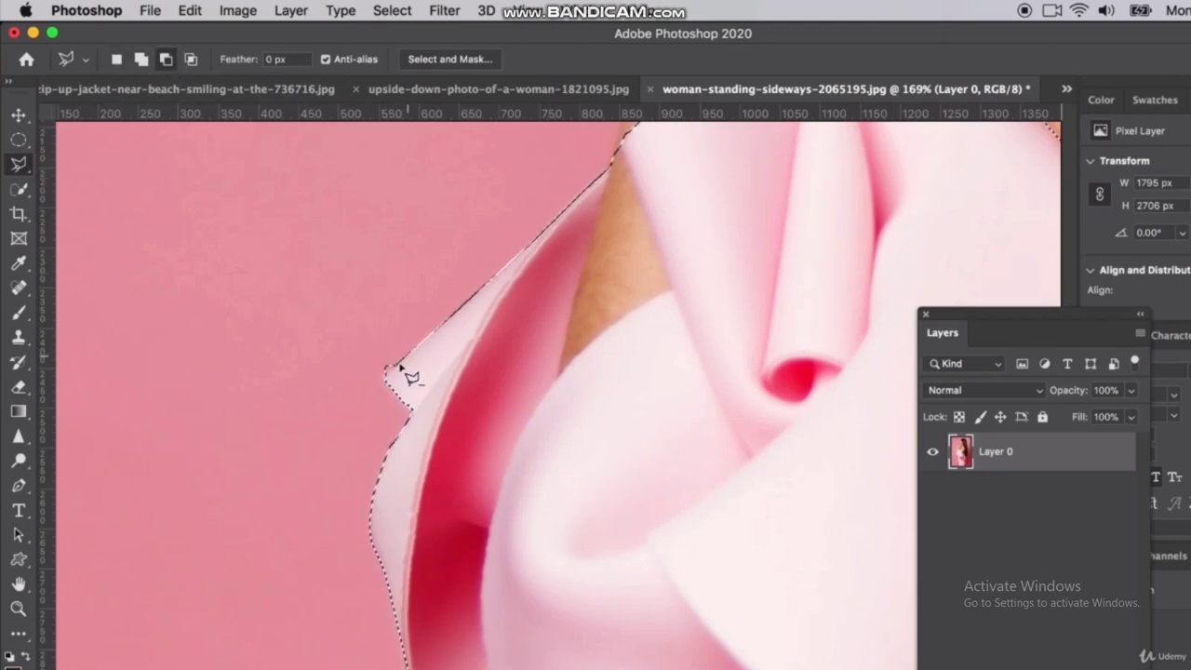
- Cut the stray ruffle tip from the selection, then abandon the outline started by the arm
{"action": "left_click", "coordinate": [373, 391]}
{"action": "left_click", "coordinate": [332, 346]}
{"action": "left_click", "coordinate": [385, 301]}
{"action": "double_click", "coordinate": [473, 341]}
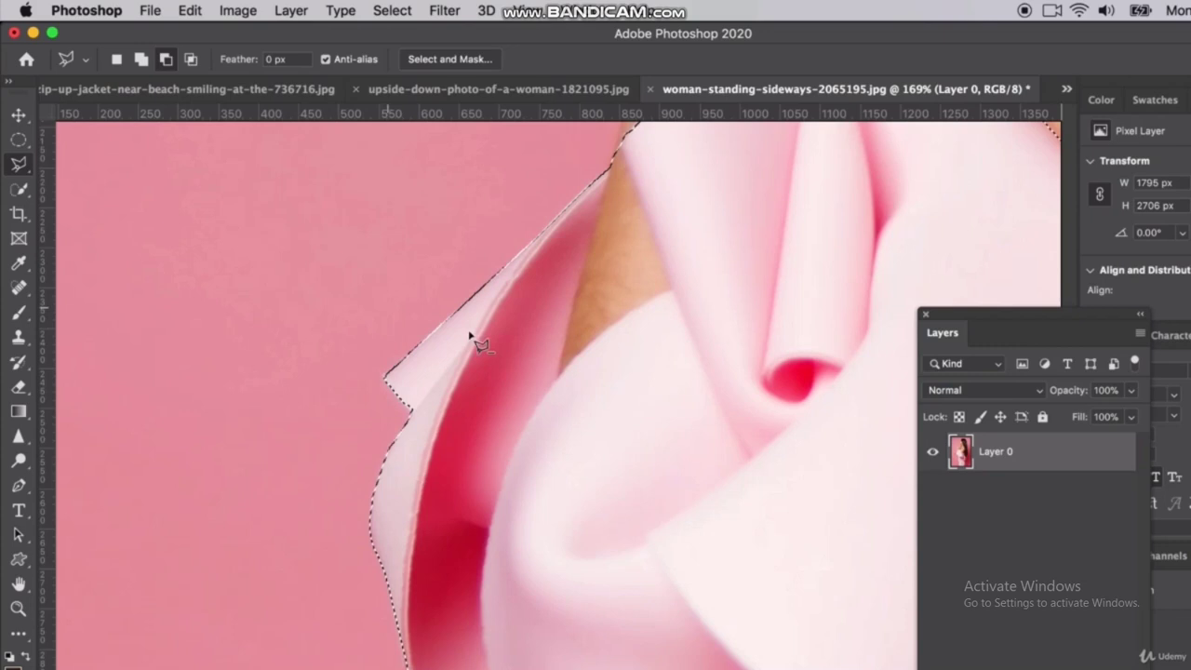
{"action": "scroll", "coordinate": [554, 304], "scroll_direction": "up", "scroll_amount": 2}
{"action": "scroll", "coordinate": [554, 305], "scroll_direction": "right", "scroll_amount": 2}
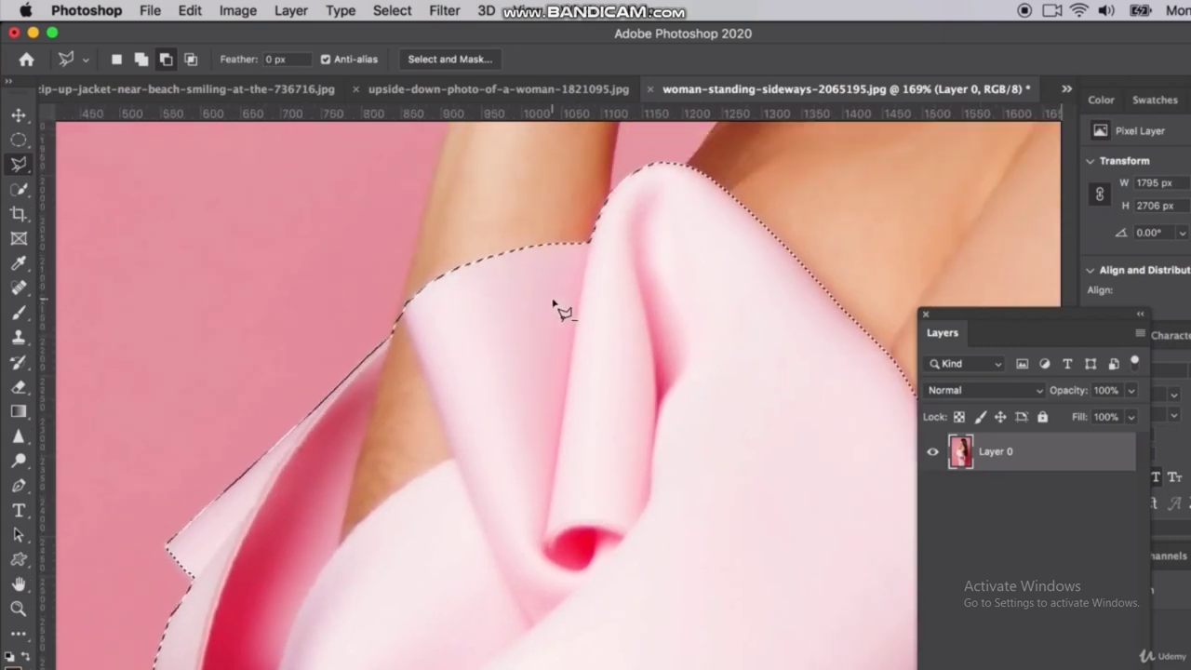
{"action": "left_click", "coordinate": [400, 321]}
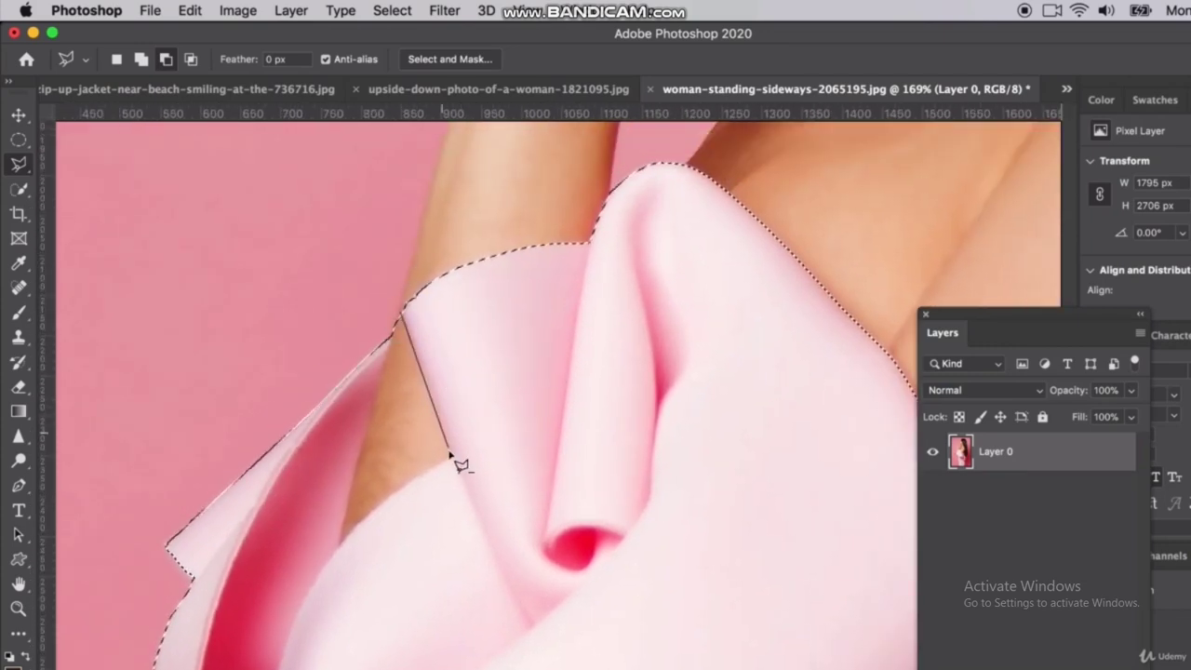
{"action": "key", "text": "Return"}
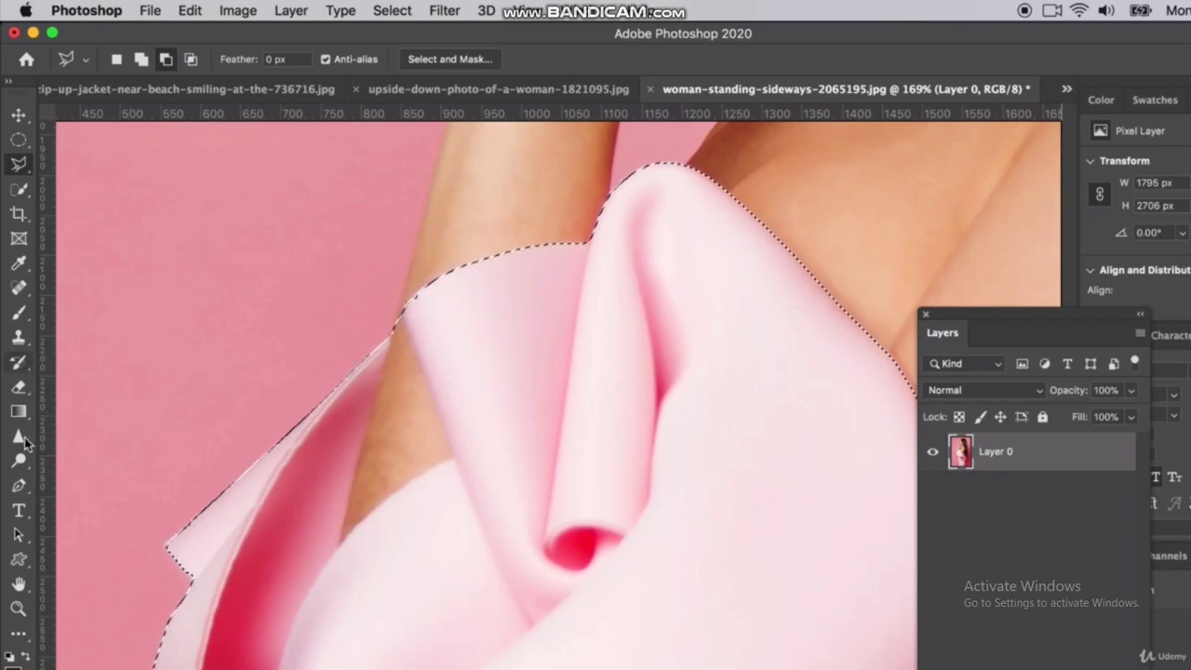
- Draw a Pen path around the arm-skin triangle between the sleeve folds, refining its lower corner
{"action": "left_click", "coordinate": [19, 485]}
{"action": "left_click", "coordinate": [402, 312]}
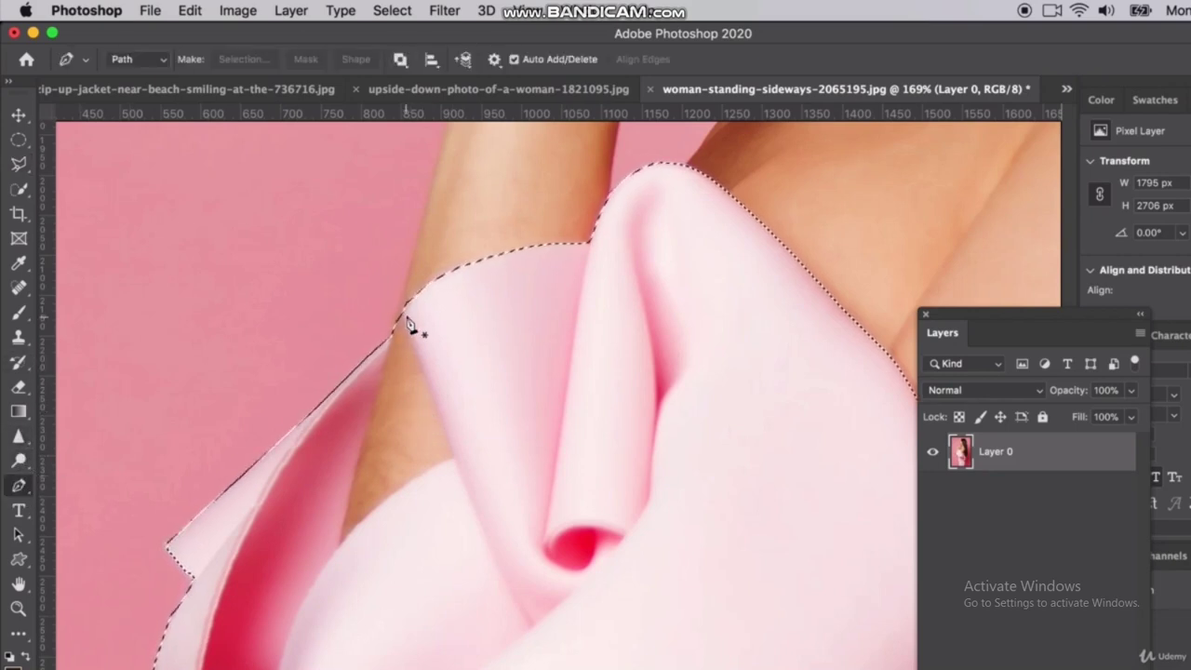
{"action": "left_click", "coordinate": [454, 455]}
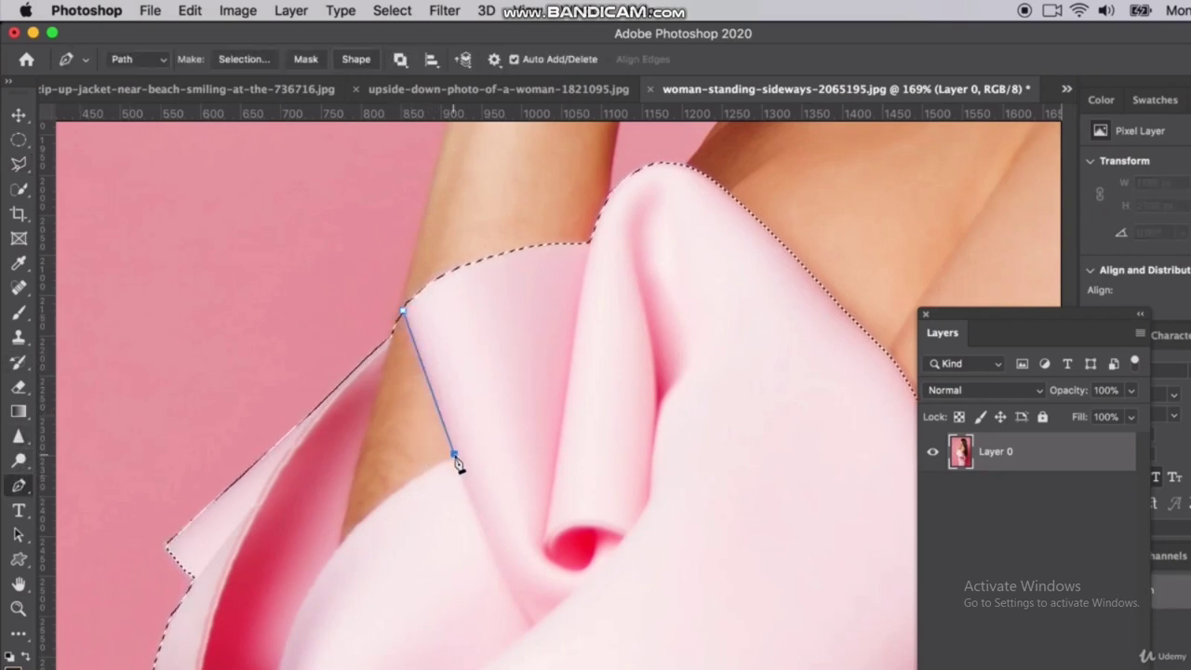
{"action": "left_click", "coordinate": [341, 547]}
{"action": "left_click", "coordinate": [307, 591]}
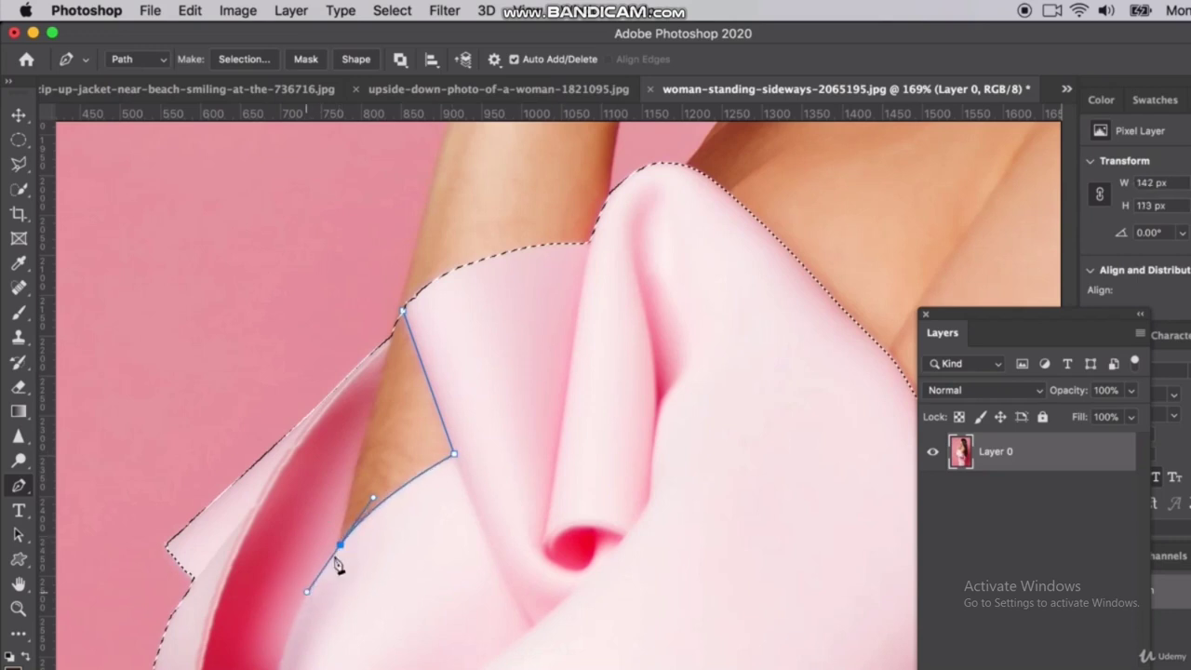
{"action": "left_click_drag", "start_coordinate": [391, 338], "coordinate": [396, 321]}
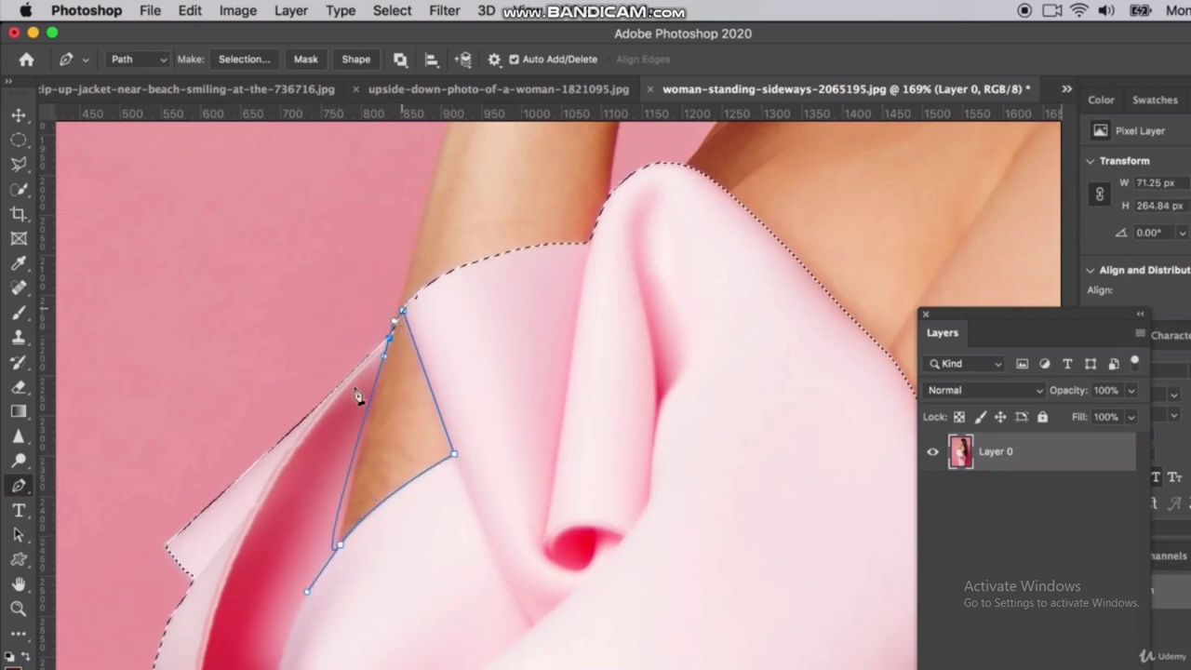
{"action": "left_click", "coordinate": [19, 485]}
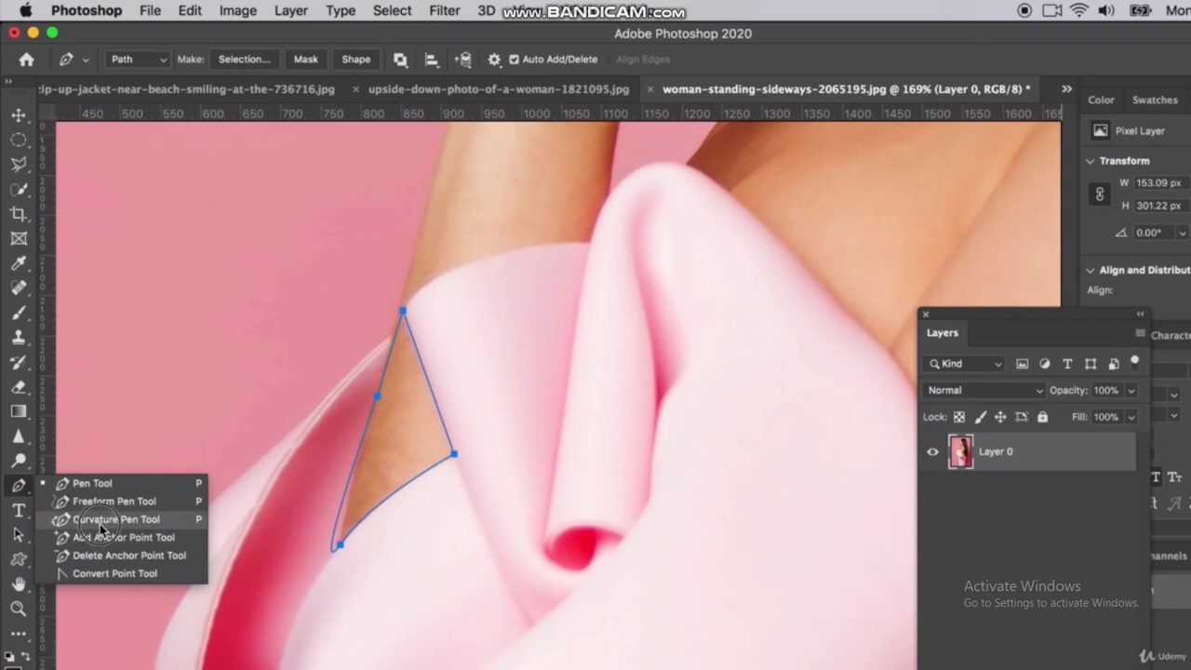
{"action": "left_click", "coordinate": [102, 520]}
{"action": "left_click", "coordinate": [345, 512]}
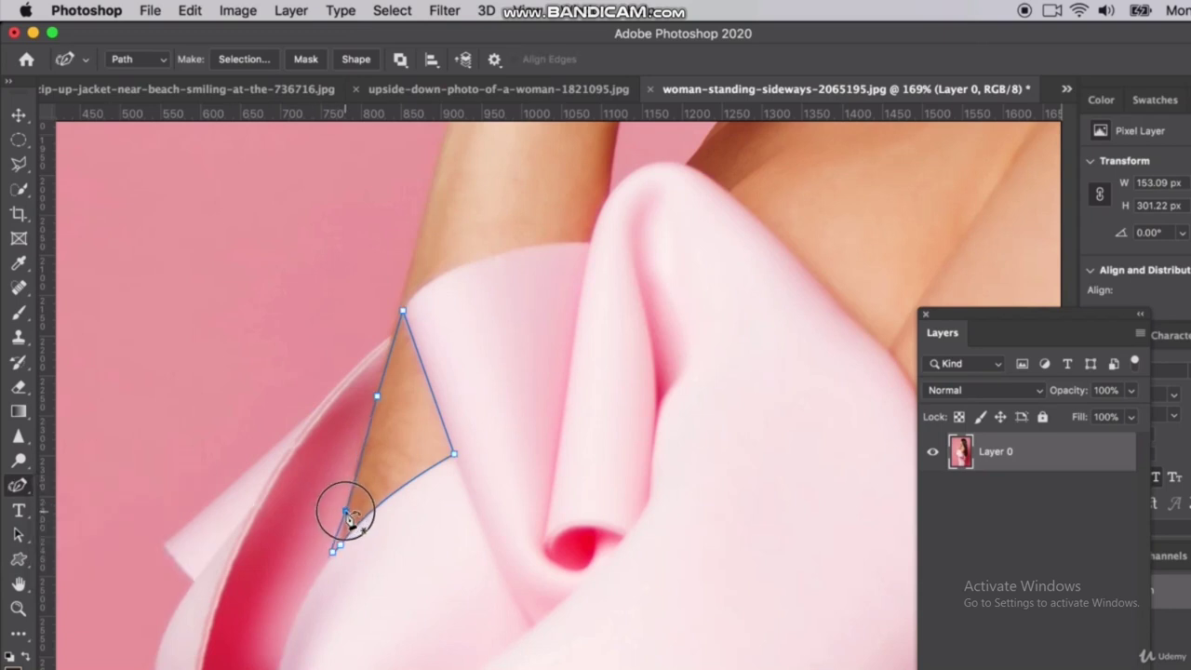
{"action": "left_click", "coordinate": [338, 546]}
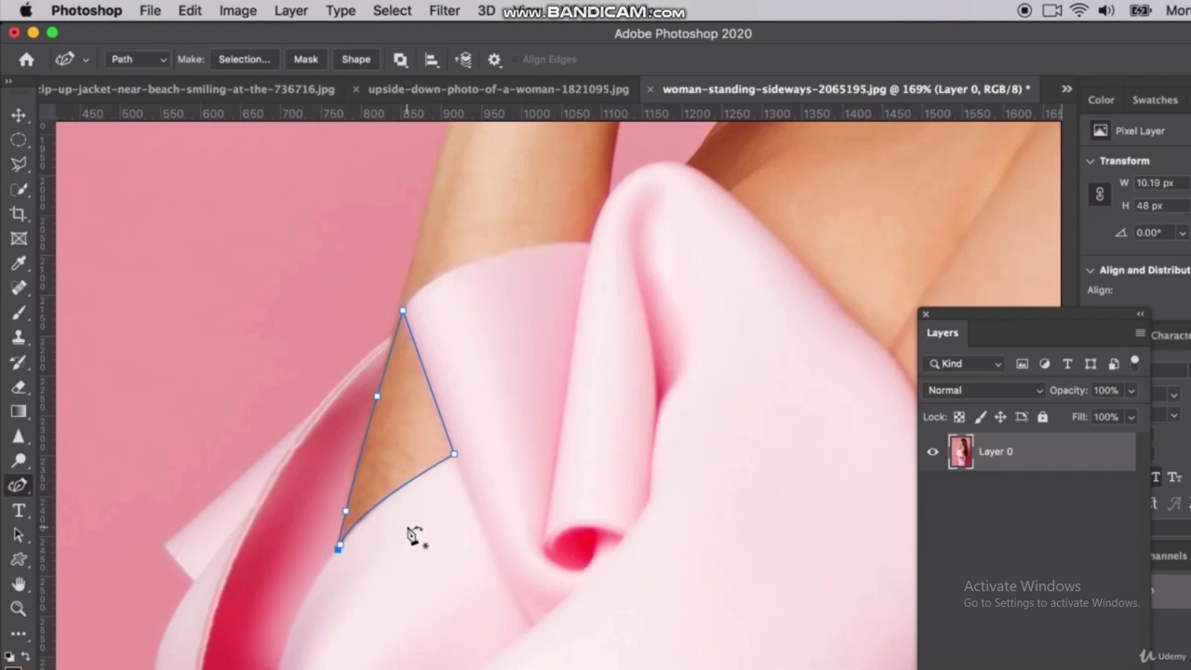
- Subtract the skin-triangle path from the dress selection, then deselect and zoom out
{"action": "right_click", "coordinate": [388, 439]}
{"action": "left_click", "coordinate": [470, 437]}
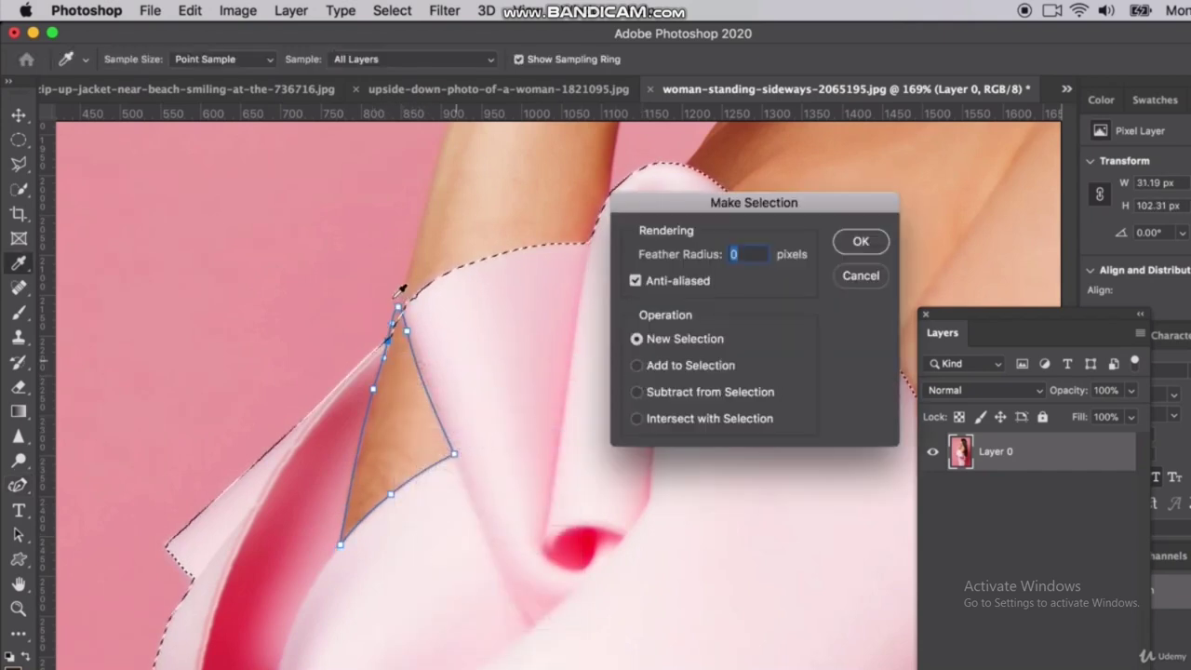
{"action": "left_click", "coordinate": [638, 365]}
{"action": "left_click", "coordinate": [637, 392]}
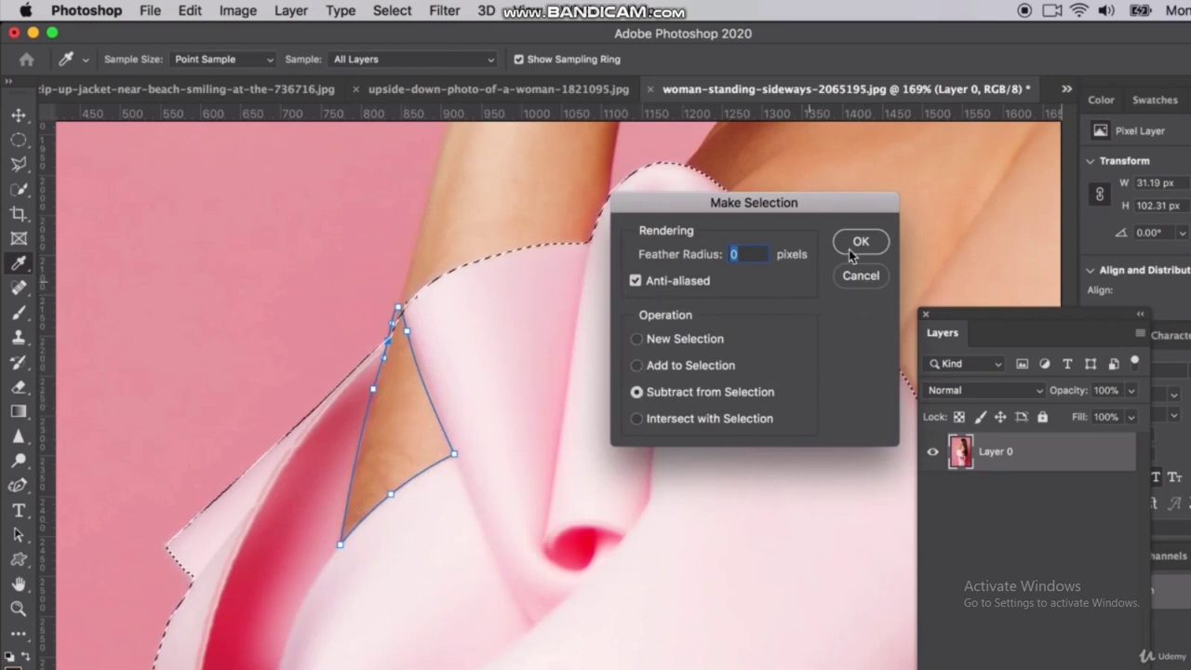
{"action": "left_click", "coordinate": [860, 241]}
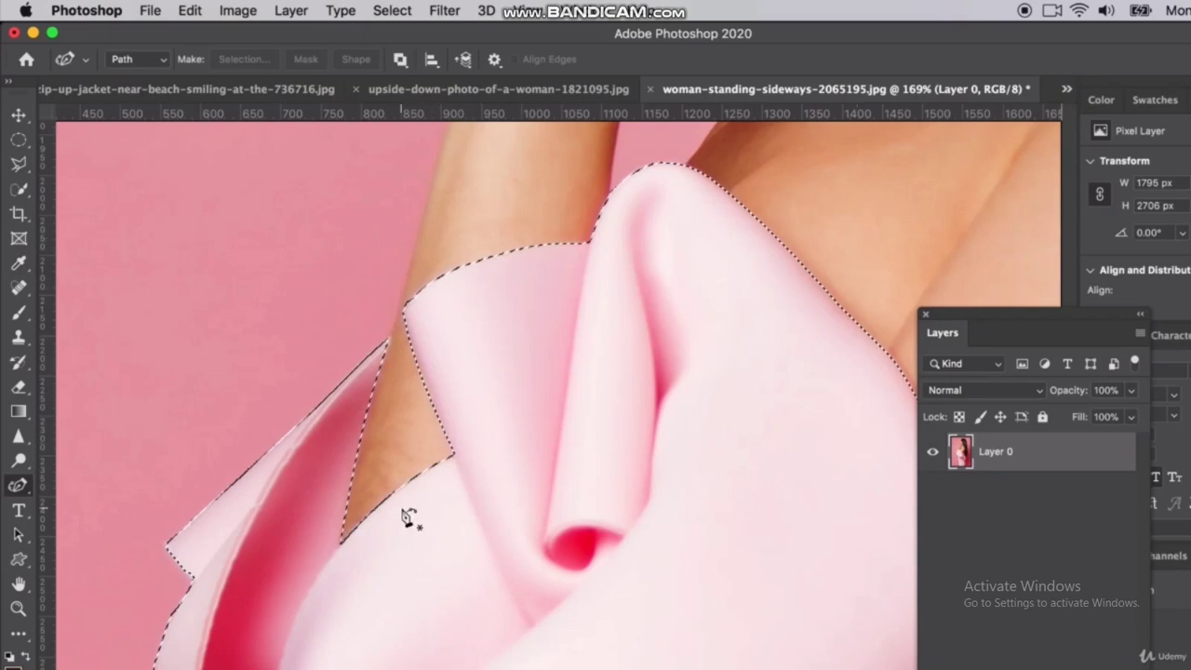
{"action": "key", "text": "ctrl+d"}
{"action": "key", "text": "ctrl+minus"}
{"action": "scroll", "coordinate": [407, 521], "scroll_direction": "down", "scroll_amount": 2}
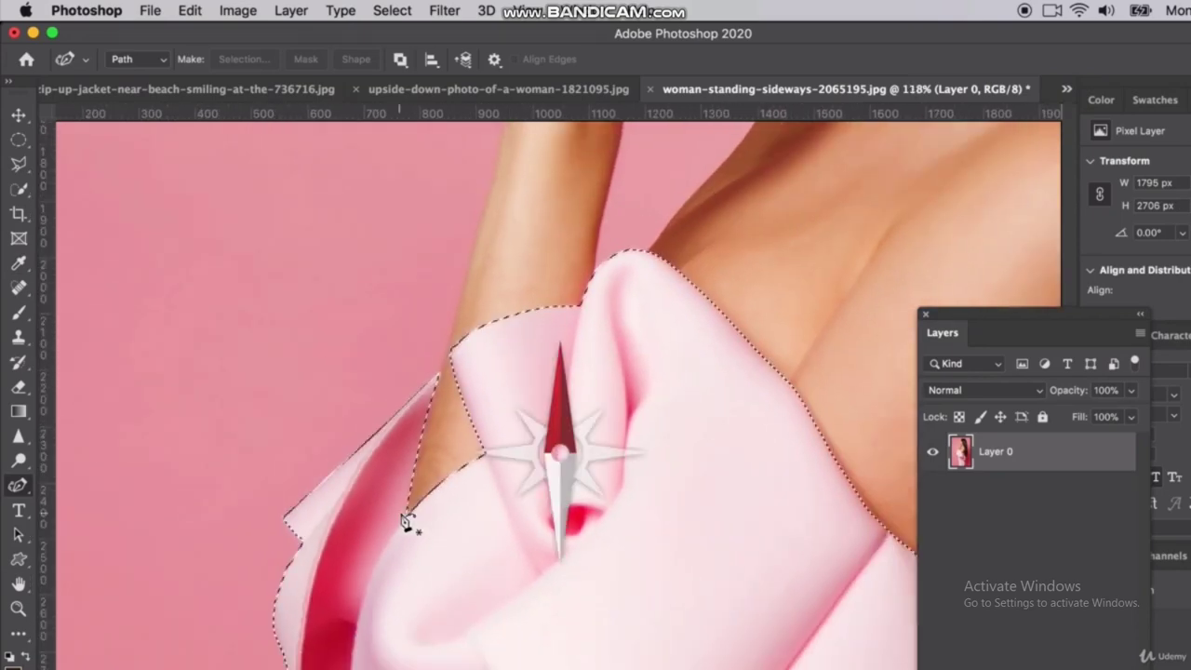
{"action": "scroll", "coordinate": [407, 521], "scroll_direction": "down", "scroll_amount": 2}
{"action": "key", "text": "ctrl+shift+d"}
{"action": "scroll", "coordinate": [406, 523], "scroll_direction": "right", "scroll_amount": 3}
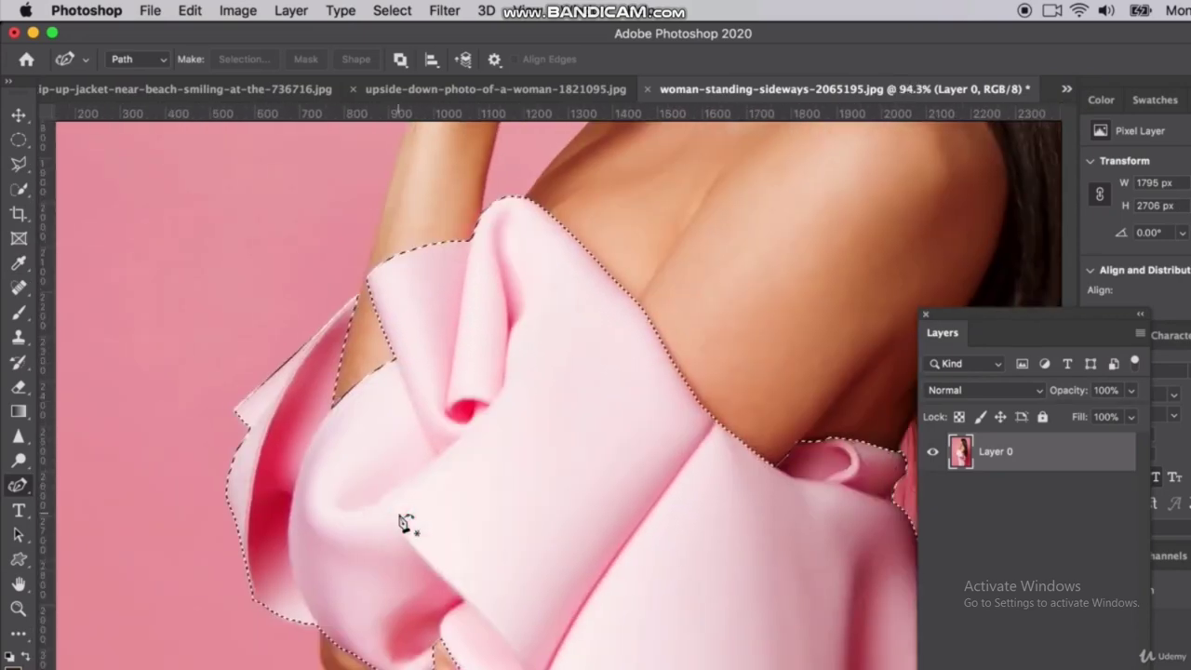
{"action": "scroll", "coordinate": [407, 523], "scroll_direction": "down", "scroll_amount": 2}
{"action": "scroll", "coordinate": [409, 531], "scroll_direction": "down", "scroll_amount": 2}
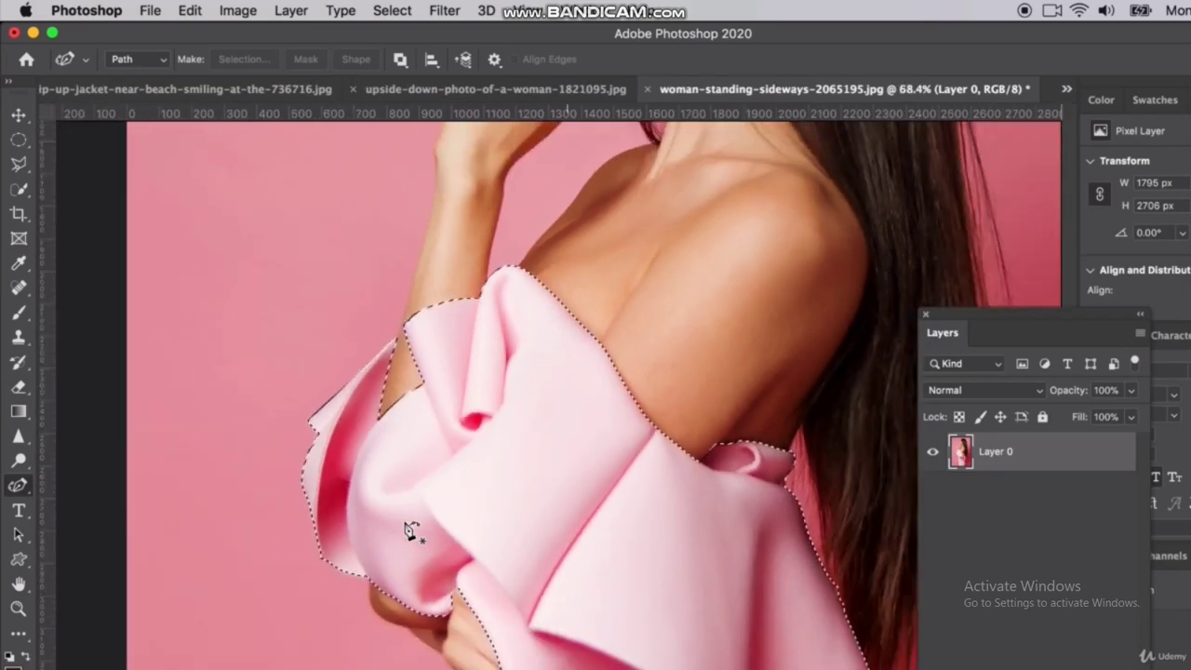
{"action": "scroll", "coordinate": [410, 530], "scroll_direction": "down", "scroll_amount": 2}
{"action": "scroll", "coordinate": [409, 530], "scroll_direction": "down", "scroll_amount": 1}
{"action": "scroll", "coordinate": [409, 530], "scroll_direction": "down", "scroll_amount": 1}
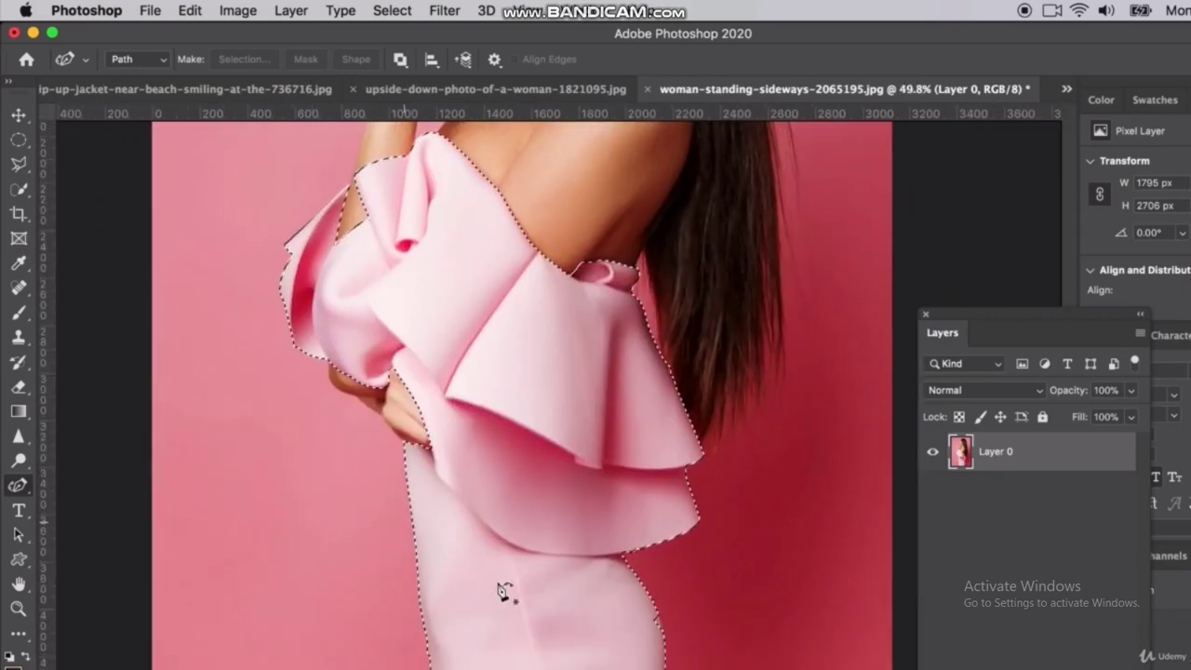
{"action": "scroll", "coordinate": [680, 656], "scroll_direction": "up", "scroll_amount": 2}
{"action": "scroll", "coordinate": [694, 662], "scroll_direction": "up", "scroll_amount": 1}
{"action": "scroll", "coordinate": [698, 665], "scroll_direction": "up", "scroll_amount": 2}
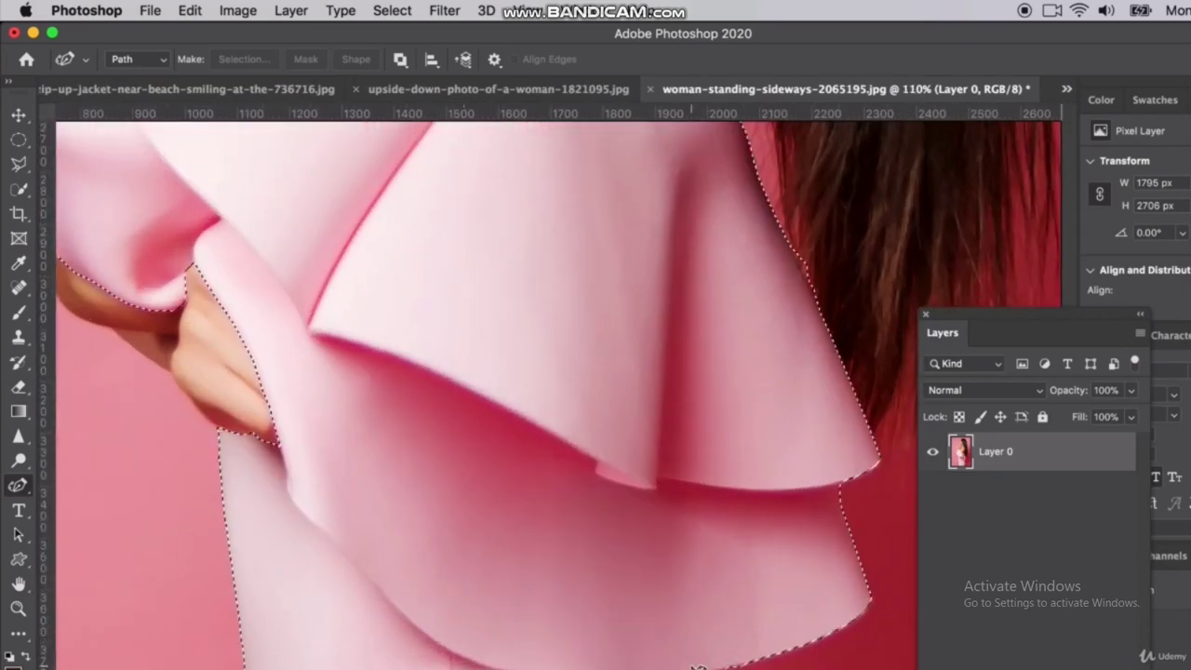
{"action": "scroll", "coordinate": [577, 524], "scroll_direction": "down", "scroll_amount": 3}
{"action": "scroll", "coordinate": [577, 524], "scroll_direction": "down", "scroll_amount": 3}
{"action": "scroll", "coordinate": [577, 524], "scroll_direction": "right", "scroll_amount": 2}
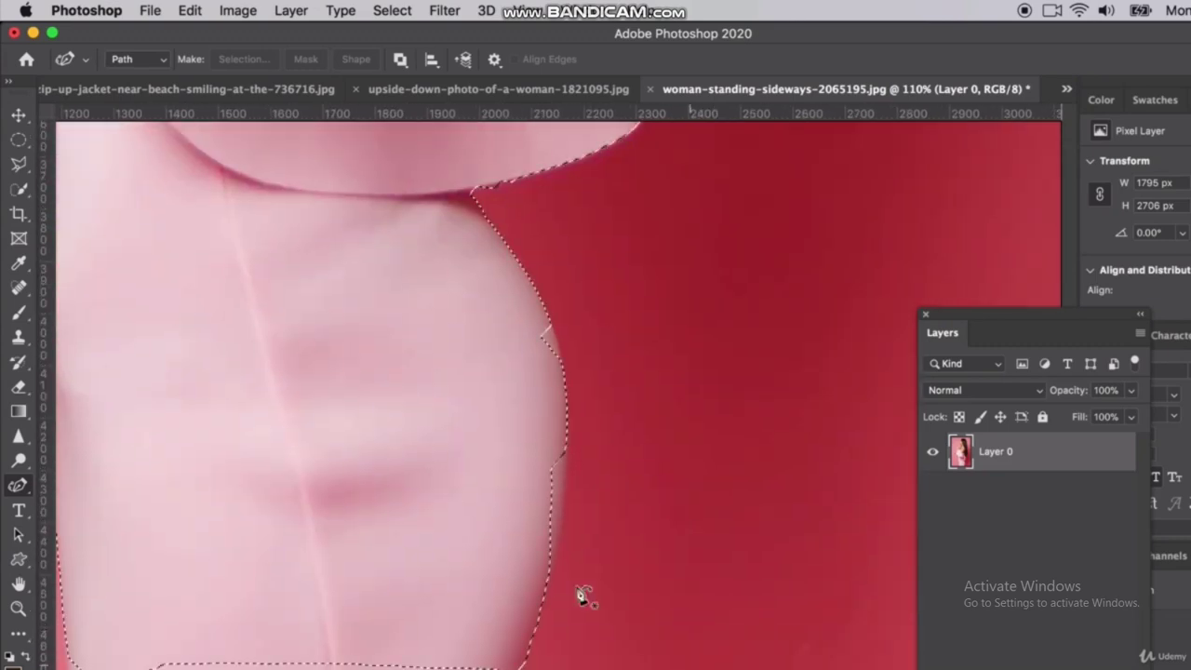
- With the Quick Selection Tool, brush along the dress's side and hip to fill the notch
{"action": "left_click", "coordinate": [19, 165]}
{"action": "left_click", "coordinate": [19, 191]}
{"action": "right_click", "coordinate": [18, 192]}
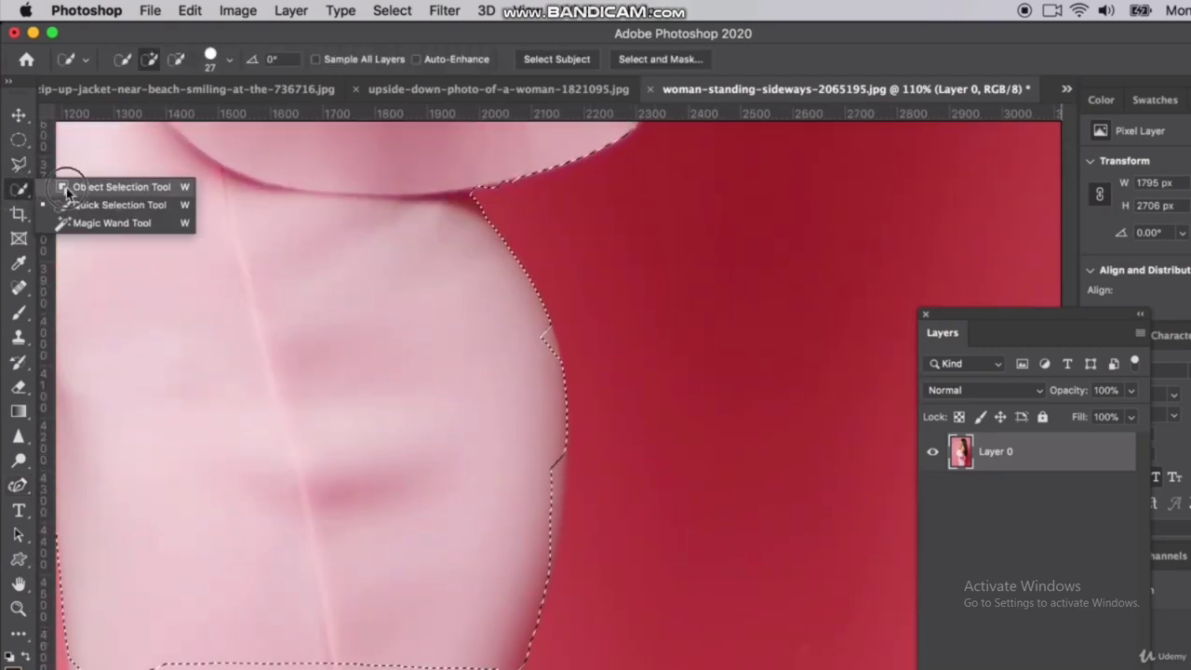
{"action": "left_click", "coordinate": [111, 202]}
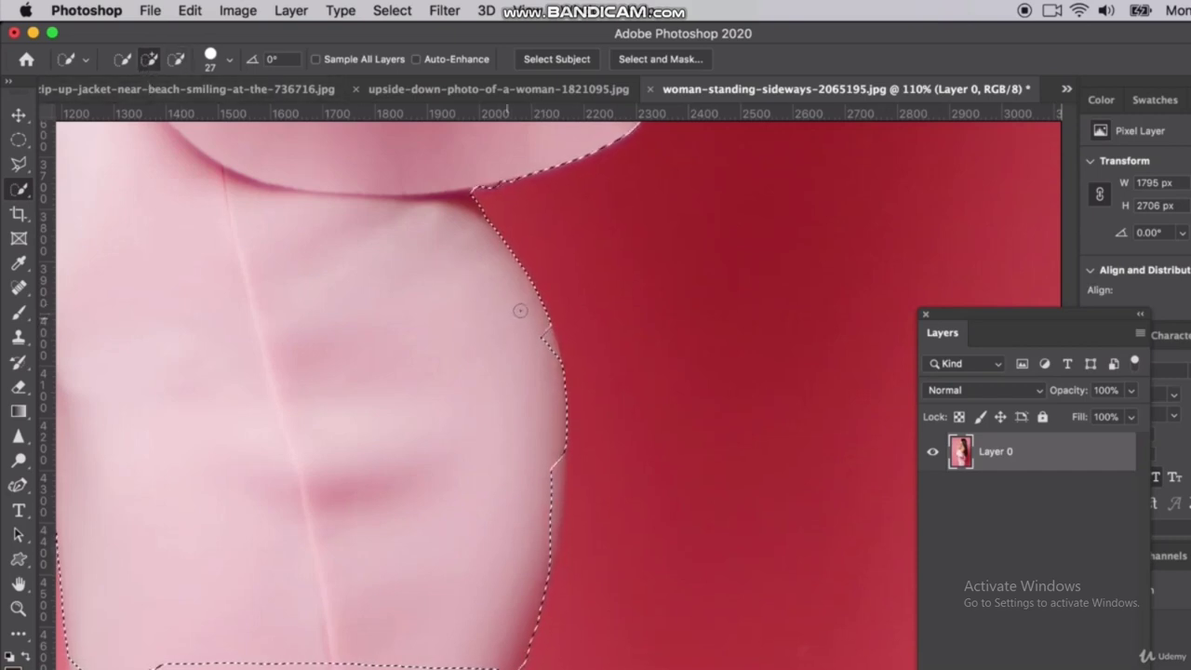
{"action": "mouse_move", "coordinate": [545, 325]}
{"action": "left_mouse_down"}
{"action": "mouse_move", "coordinate": [560, 480]}
{"action": "mouse_move", "coordinate": [525, 658]}
{"action": "left_mouse_up"}
{"action": "mouse_move", "coordinate": [372, 669]}
{"action": "left_mouse_down"}
{"action": "mouse_move", "coordinate": [152, 664]}
{"action": "mouse_move", "coordinate": [392, 664]}
{"action": "left_mouse_up"}
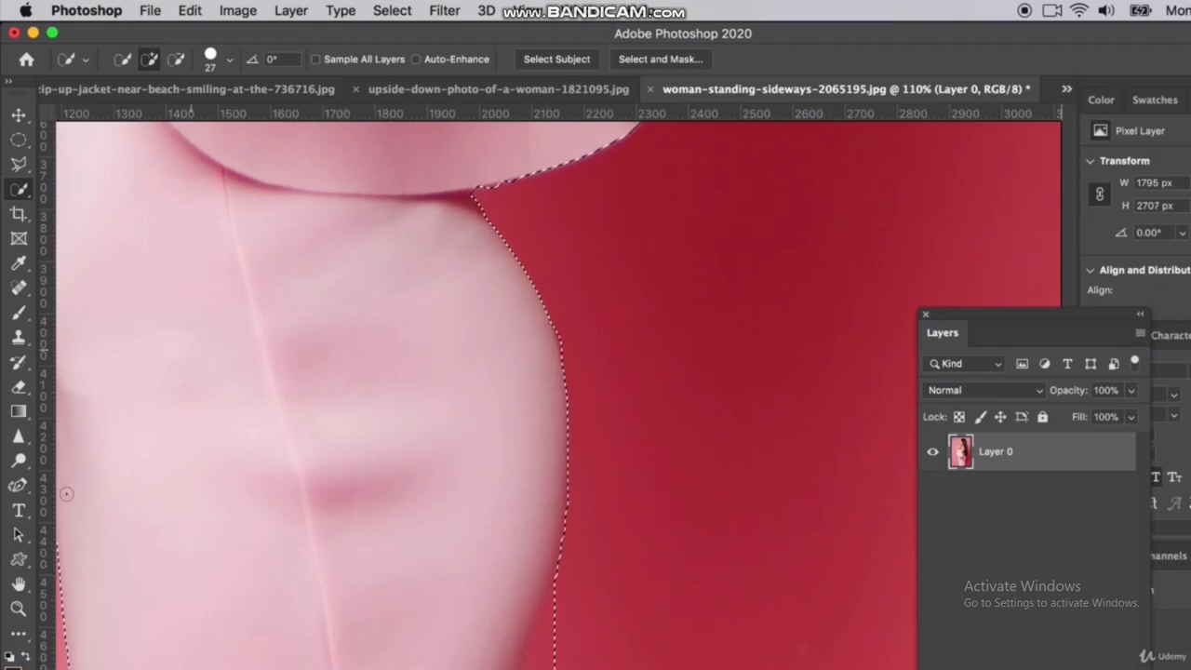
{"action": "left_click", "coordinate": [18, 484]}
- Pen-trace the excess background along the hip edge and subtract it from the dress selection
{"action": "left_click", "coordinate": [91, 483]}
{"action": "left_click", "coordinate": [548, 313]}
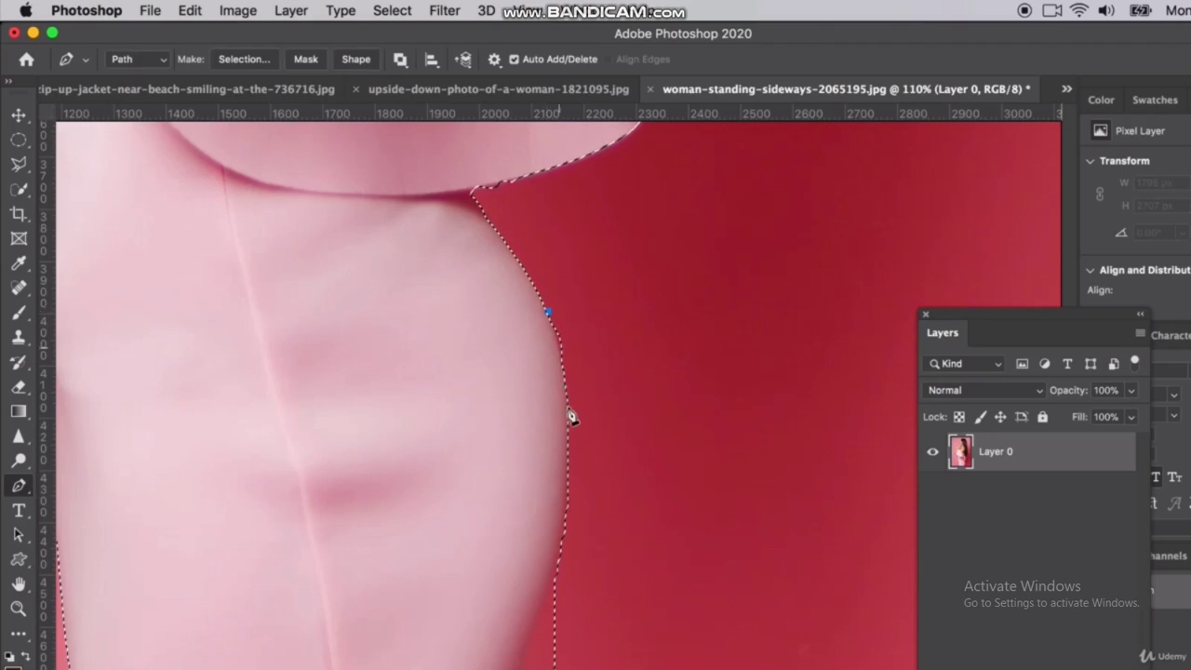
{"action": "left_click_drag", "start_coordinate": [566, 477], "coordinate": [557, 556]}
{"action": "left_click", "coordinate": [557, 556]}
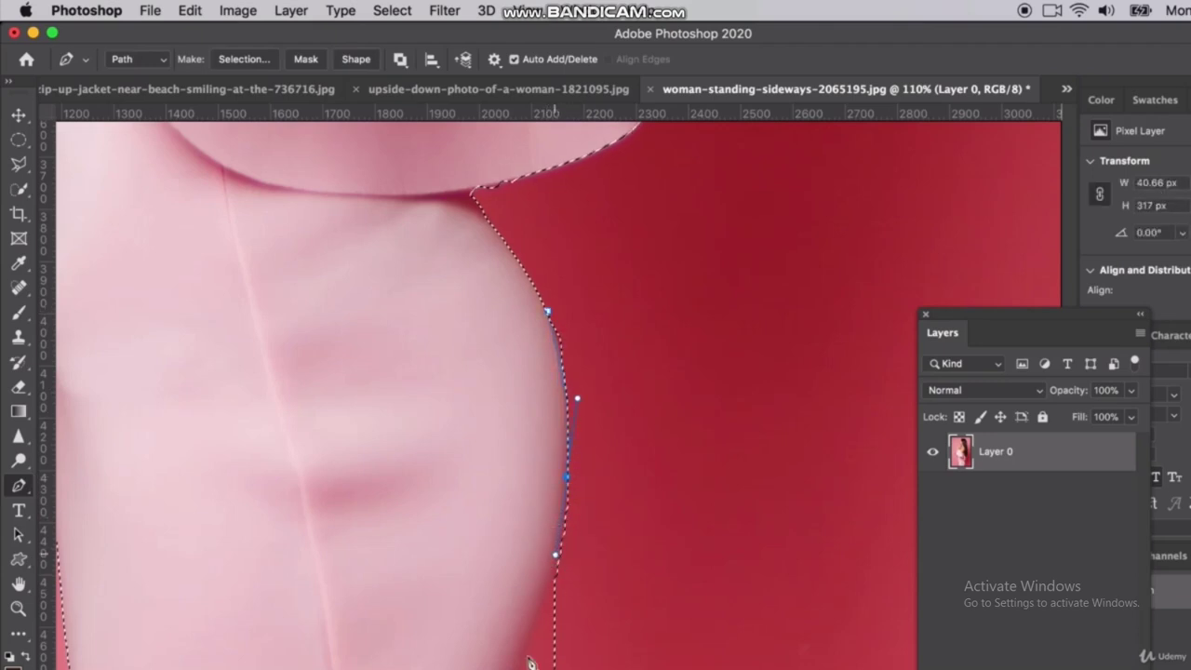
{"action": "left_click", "coordinate": [695, 475]}
{"action": "left_click", "coordinate": [644, 328]}
{"action": "right_click", "coordinate": [552, 316]}
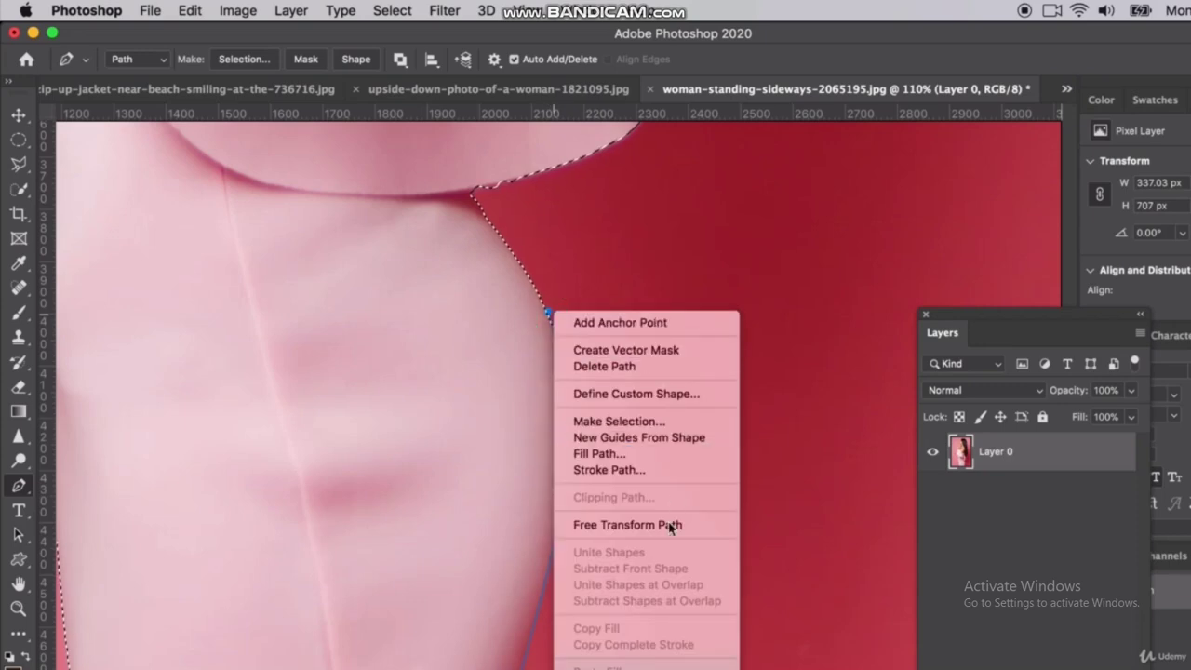
{"action": "left_click", "coordinate": [618, 421]}
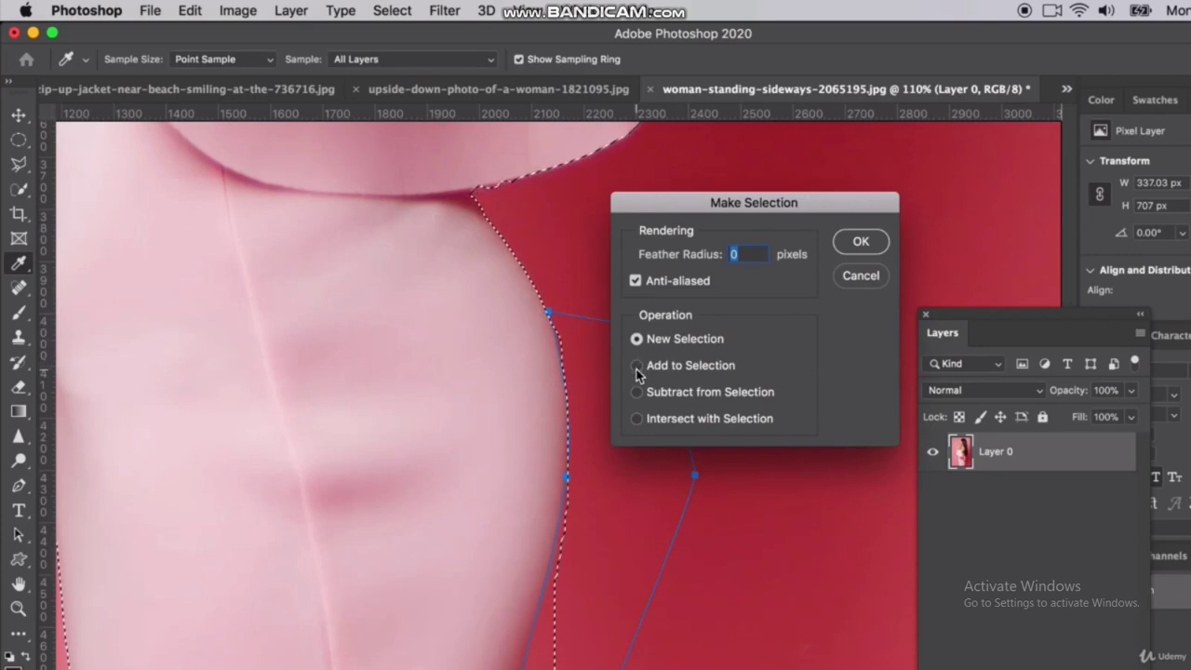
{"action": "left_click", "coordinate": [637, 365]}
{"action": "left_click", "coordinate": [638, 392]}
{"action": "left_click", "coordinate": [860, 242]}
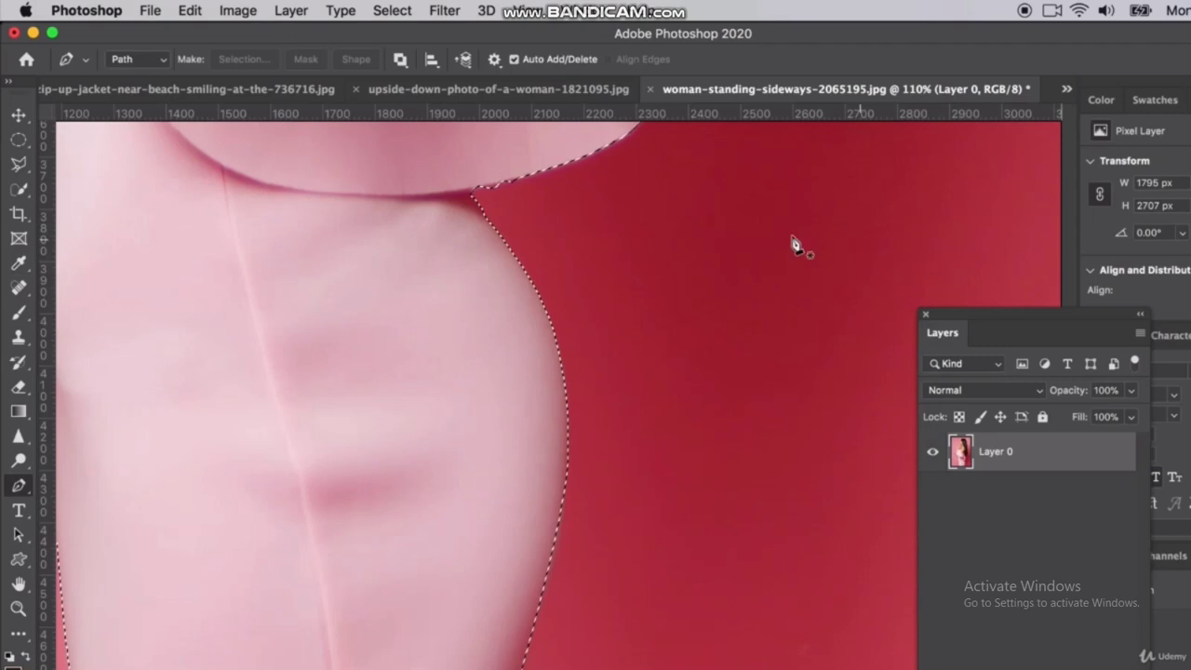
{"action": "mouse_move", "coordinate": [487, 195]}
{"action": "left_mouse_down"}
{"action": "mouse_move", "coordinate": [505, 216]}
{"action": "mouse_move", "coordinate": [489, 337]}
{"action": "mouse_move", "coordinate": [468, 317]}
{"action": "left_mouse_up"}
{"action": "scroll", "coordinate": [474, 324], "scroll_direction": "up", "scroll_amount": 2}
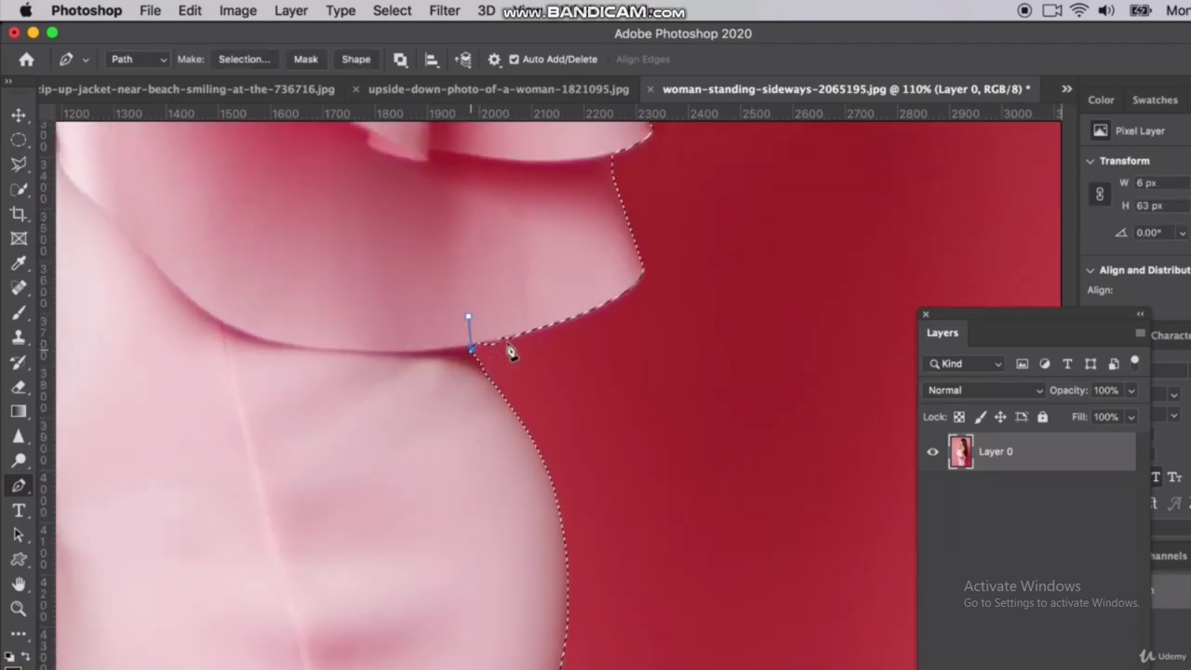
{"action": "key", "text": "Escape"}
{"action": "scroll", "coordinate": [492, 351], "scroll_direction": "down", "scroll_amount": 5}
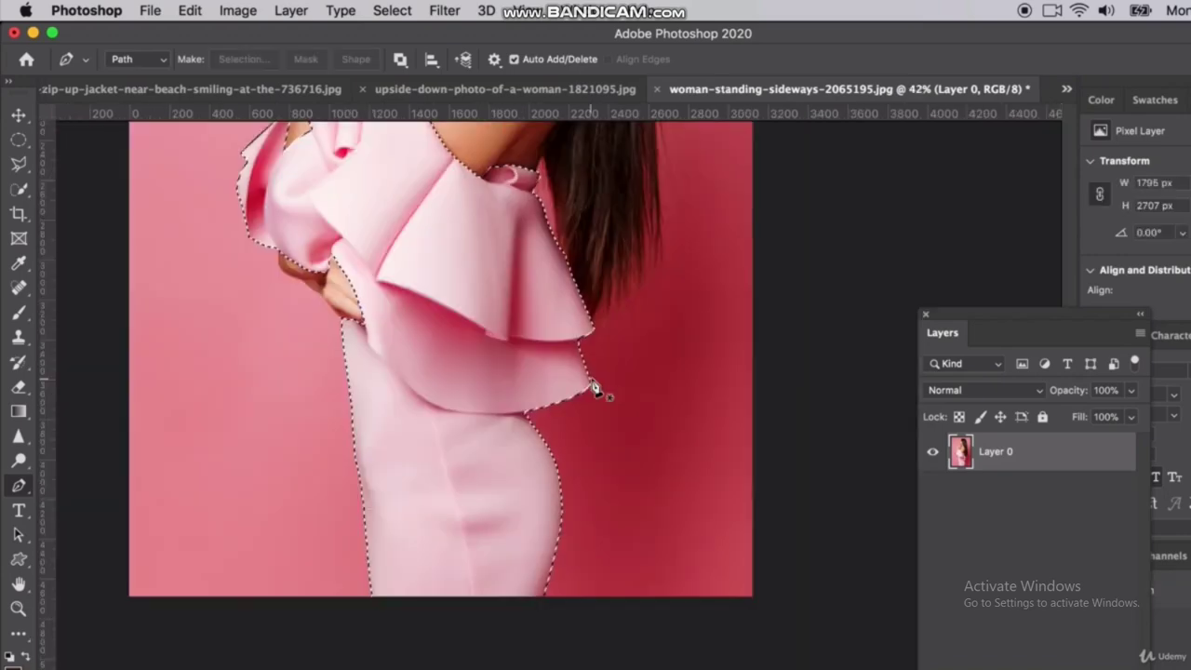
{"action": "scroll", "coordinate": [596, 389], "scroll_direction": "up", "scroll_amount": 3}
{"action": "scroll", "coordinate": [596, 389], "scroll_direction": "down", "scroll_amount": 3}
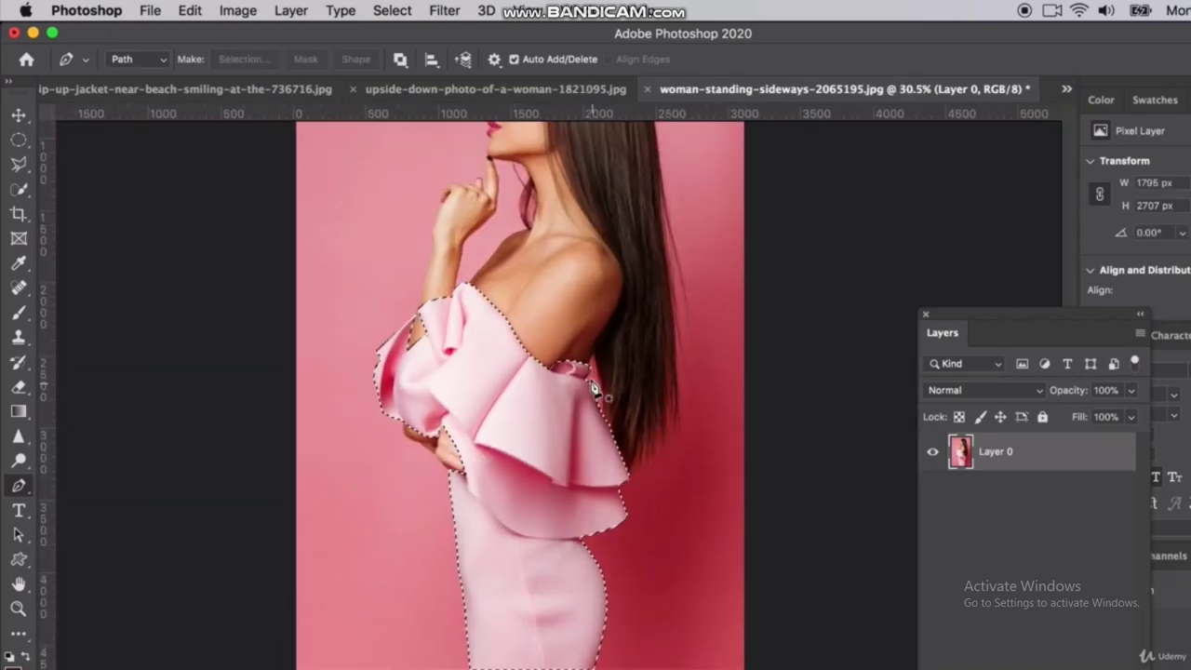
{"action": "scroll", "coordinate": [594, 389], "scroll_direction": "up", "scroll_amount": 2}
{"action": "scroll", "coordinate": [590, 390], "scroll_direction": "up", "scroll_amount": 1}
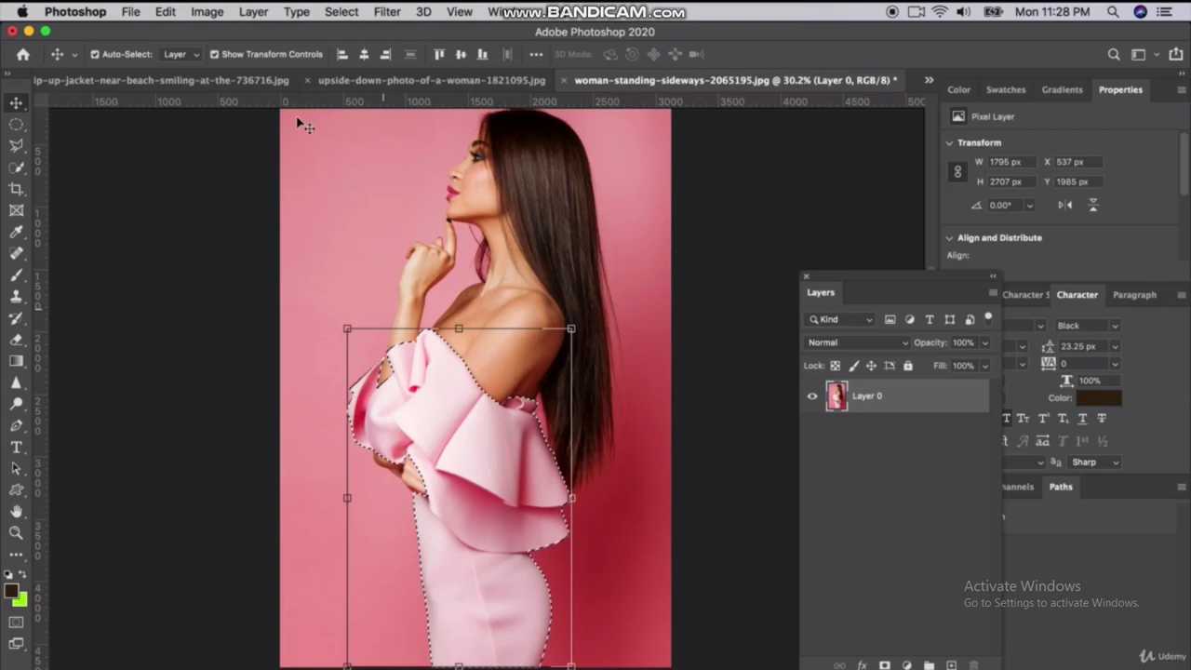
- Trial a Color Balance of Cyan -100 and Blue +100 on the dress, then undo it
{"action": "left_click", "coordinate": [207, 11]}
{"action": "mouse_move", "coordinate": [234, 56]}
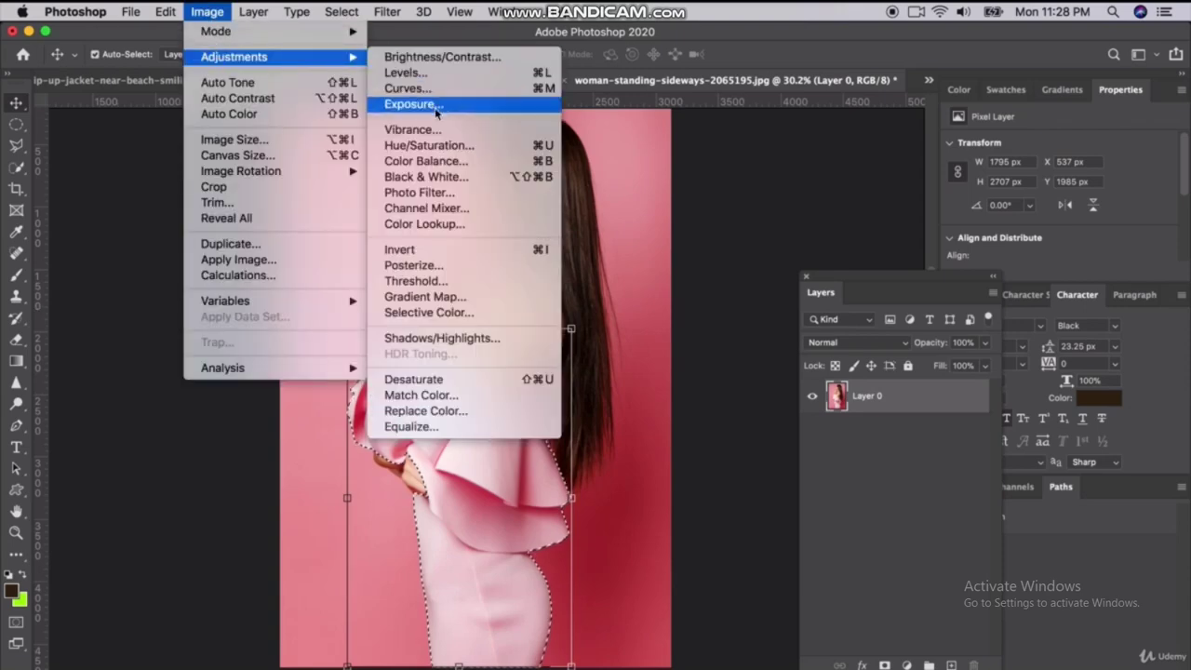
{"action": "left_click", "coordinate": [609, 228]}
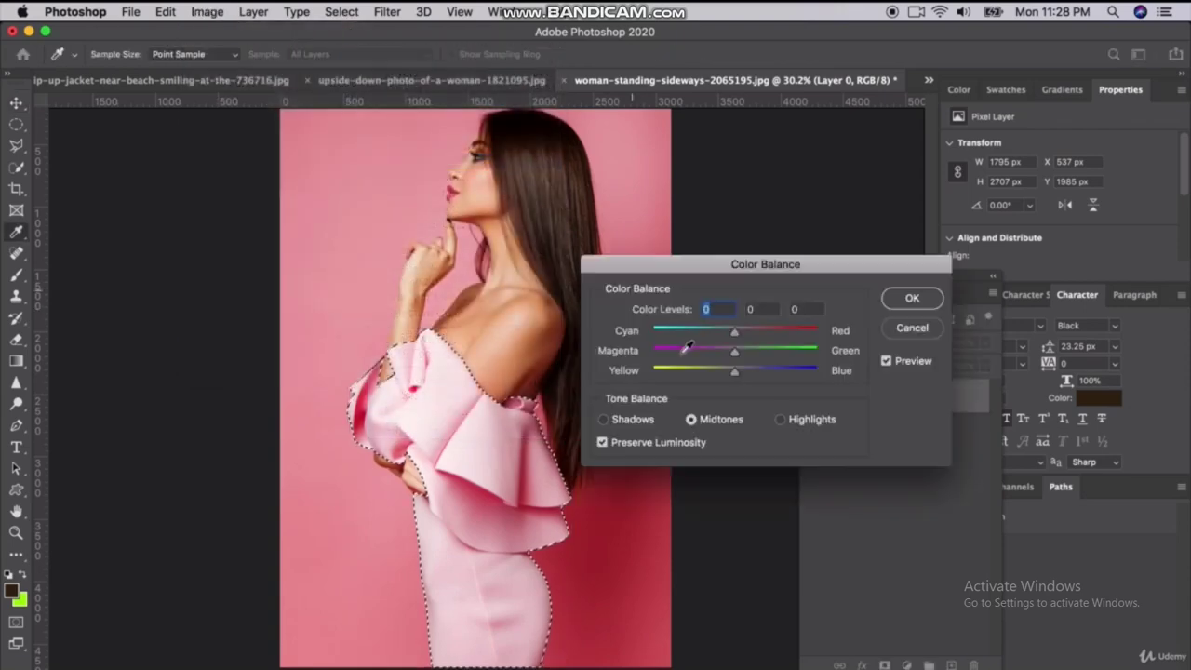
{"action": "left_click_drag", "start_coordinate": [689, 335], "coordinate": [649, 331]}
{"action": "left_click_drag", "start_coordinate": [735, 364], "coordinate": [838, 372]}
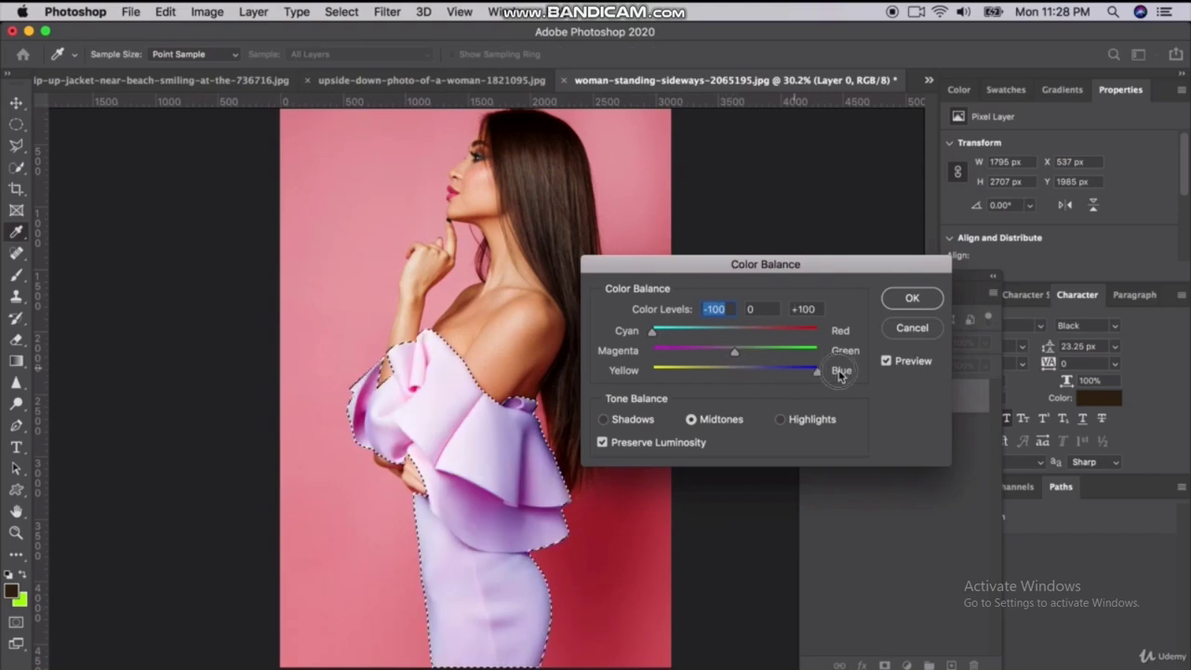
{"action": "left_click", "coordinate": [912, 298]}
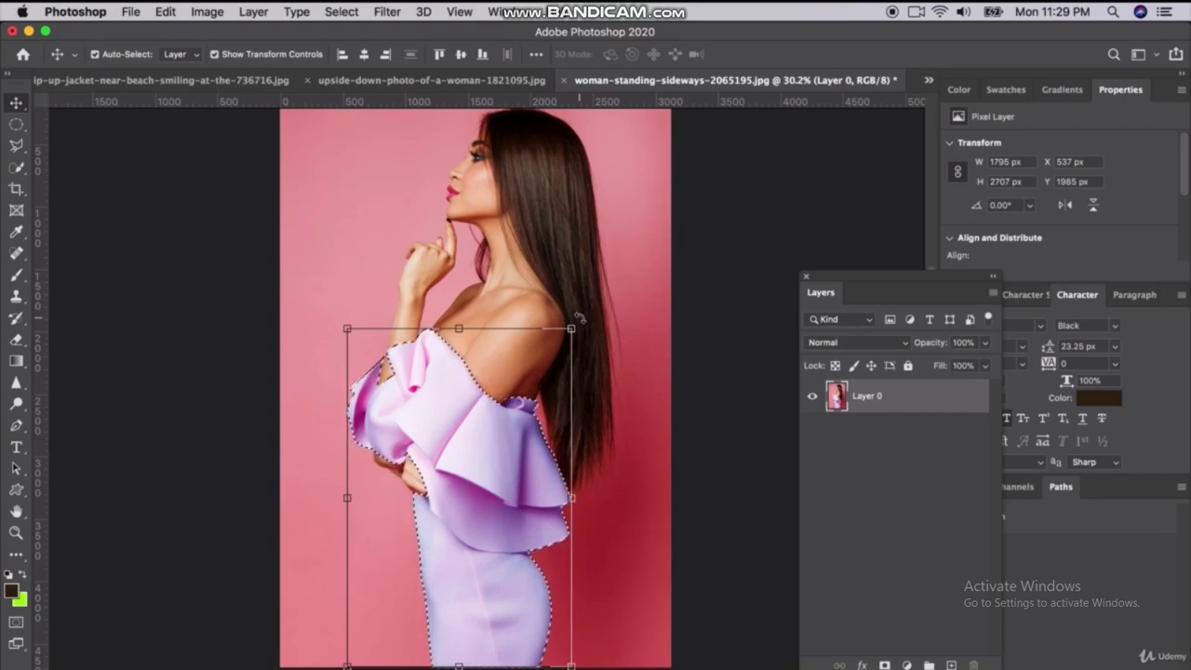
{"action": "key", "text": "super+z"}
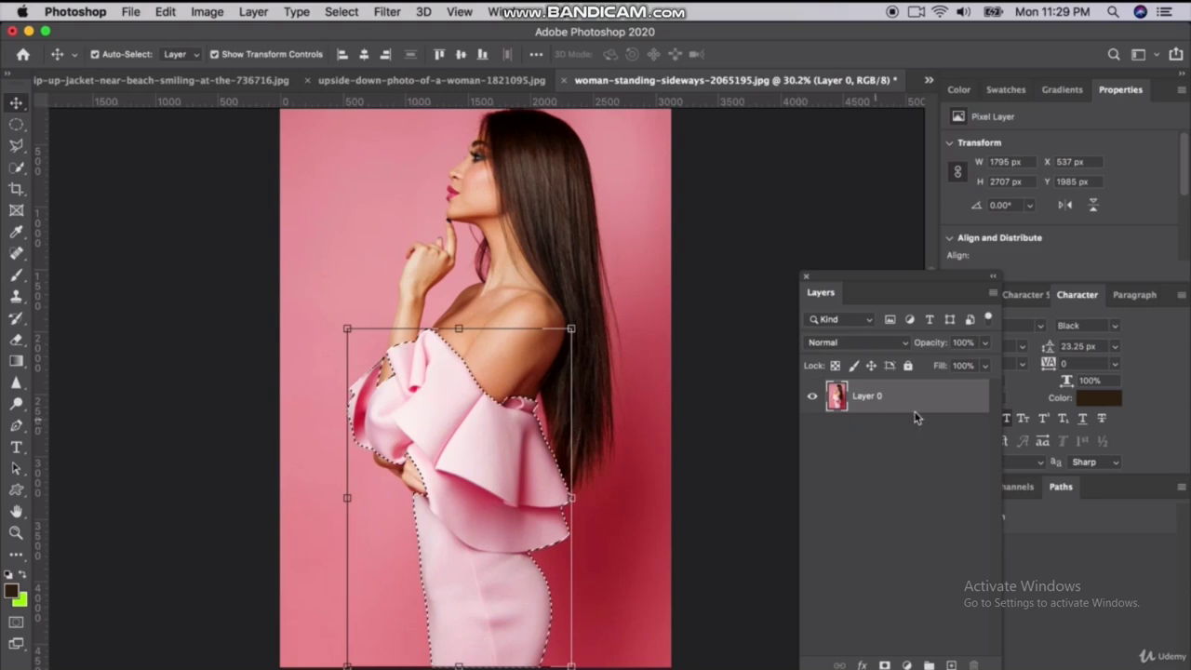
- Duplicate Layer 0 and mask the copy to the dress selection
{"action": "right_click", "coordinate": [917, 395]}
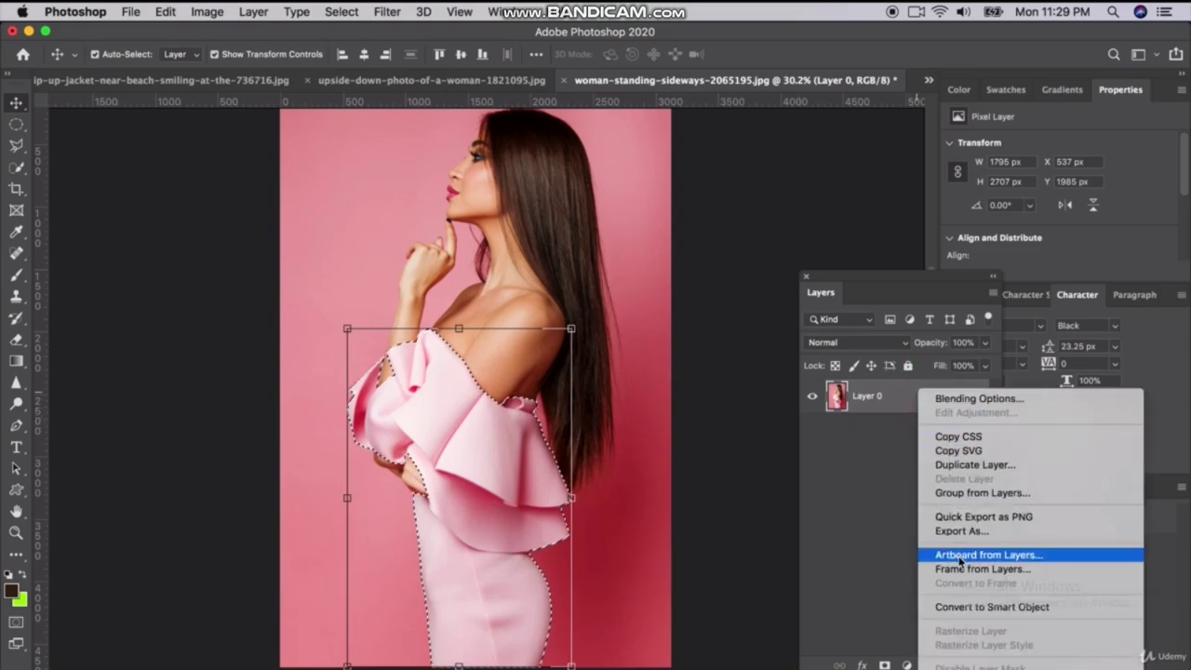
{"action": "left_click", "coordinate": [972, 421]}
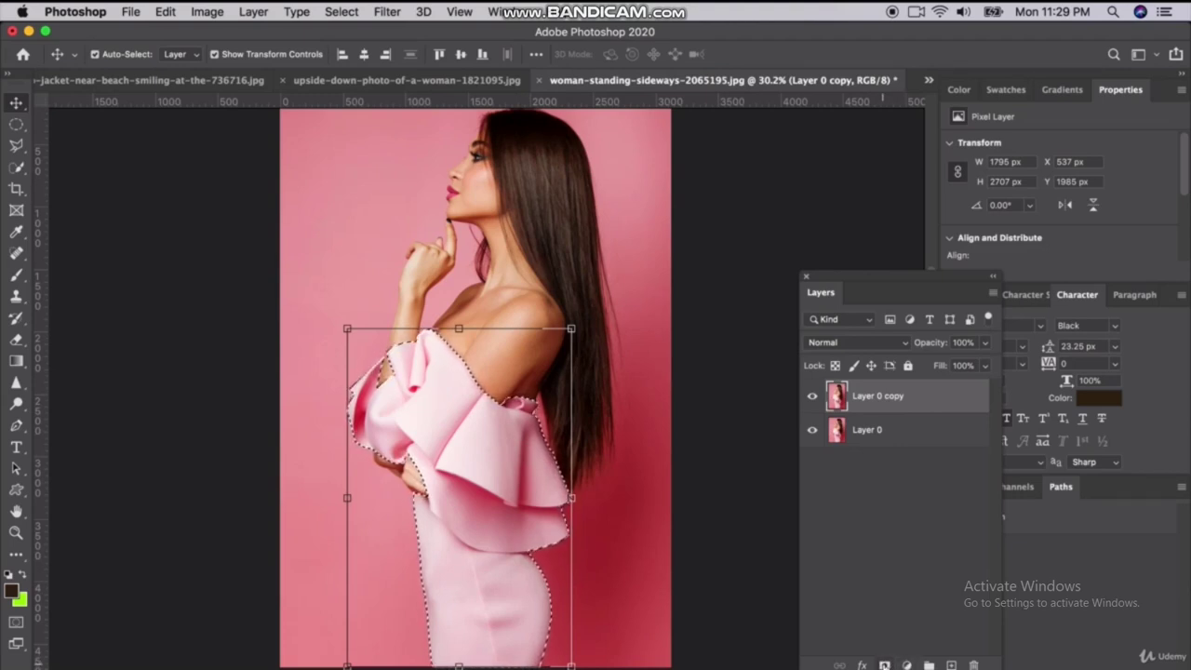
{"action": "left_click", "coordinate": [884, 666]}
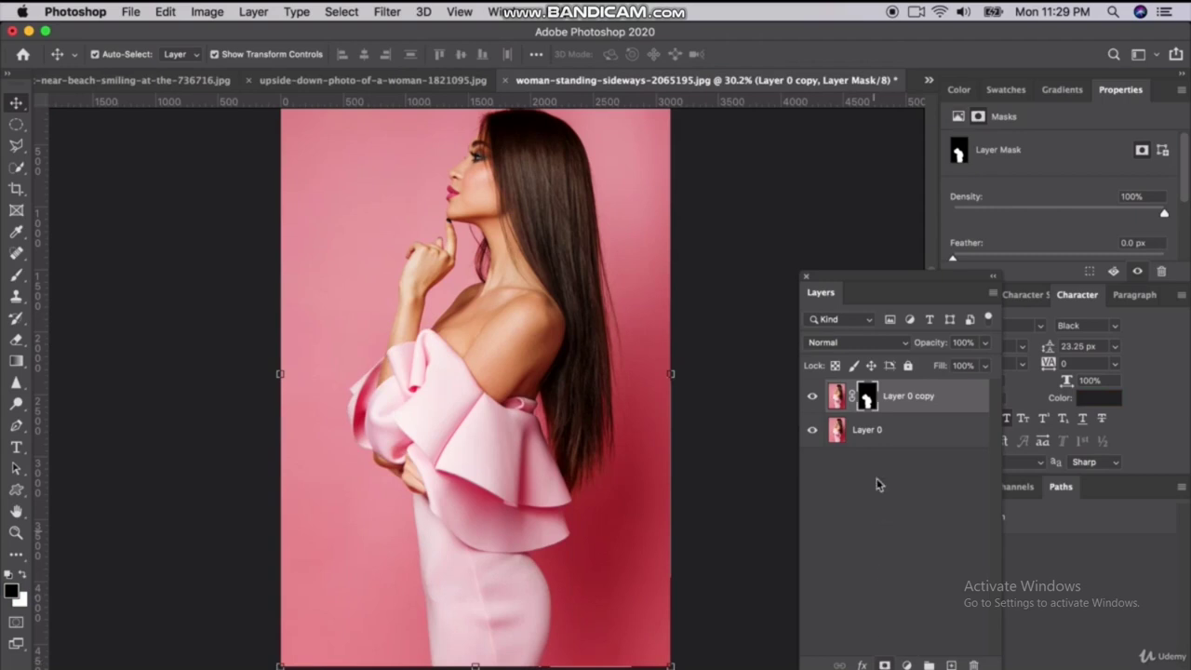
- Toggle the masked copy to compare, then hide the original Layer 0
{"action": "left_click", "coordinate": [813, 396]}
{"action": "left_click", "coordinate": [812, 396]}
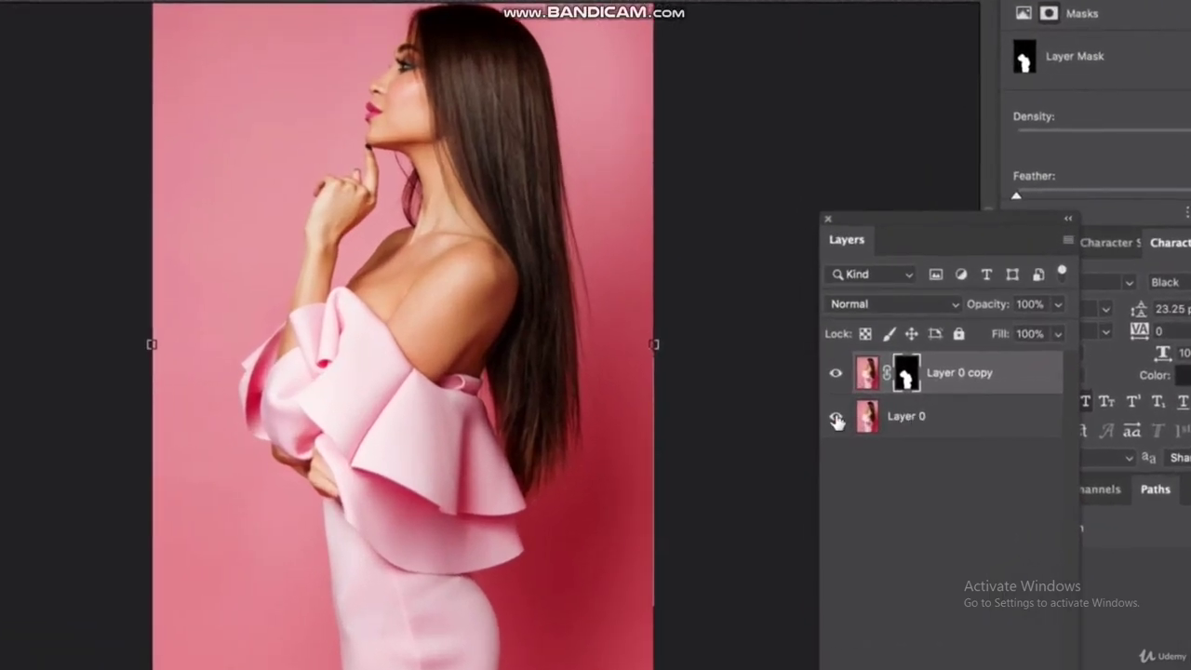
{"action": "left_click", "coordinate": [837, 420]}
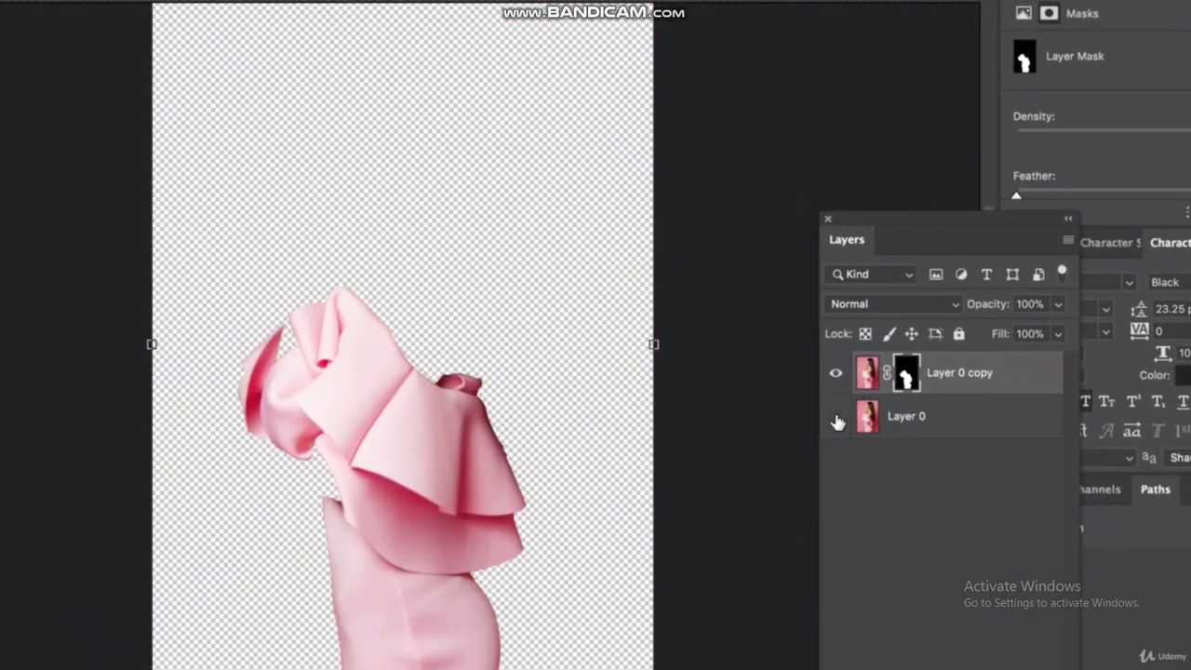
- Make Layer 0 visible again and target the copy layer's image, not its mask
{"action": "left_click", "coordinate": [866, 374]}
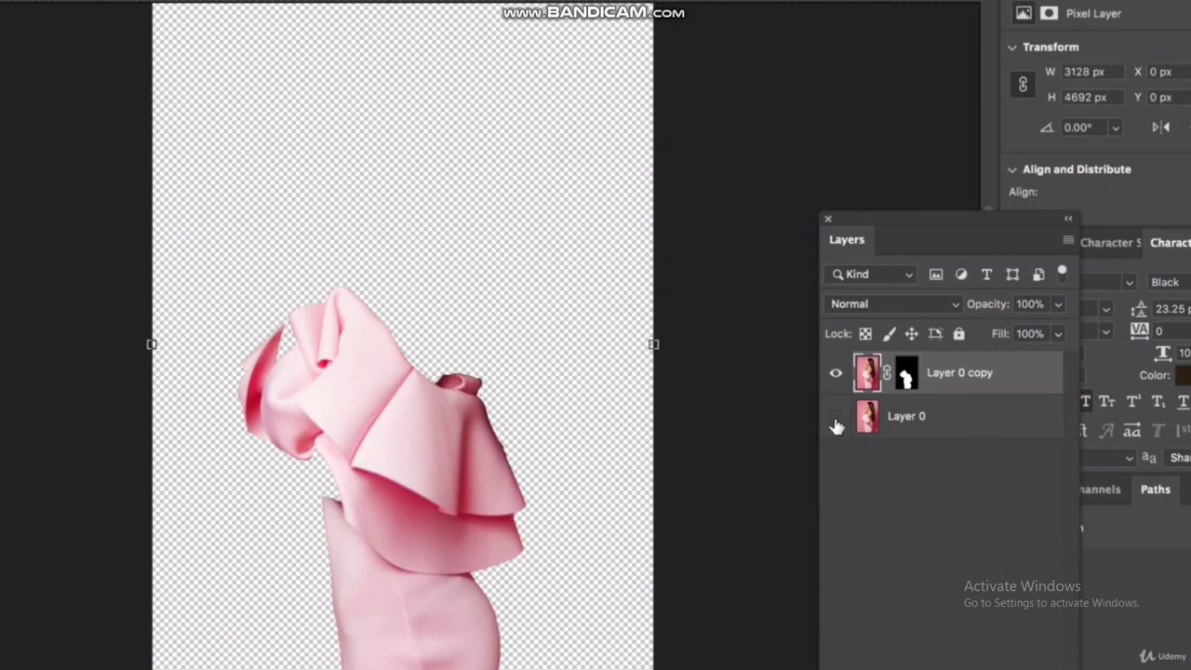
{"action": "left_click", "coordinate": [898, 421]}
{"action": "left_click", "coordinate": [837, 421]}
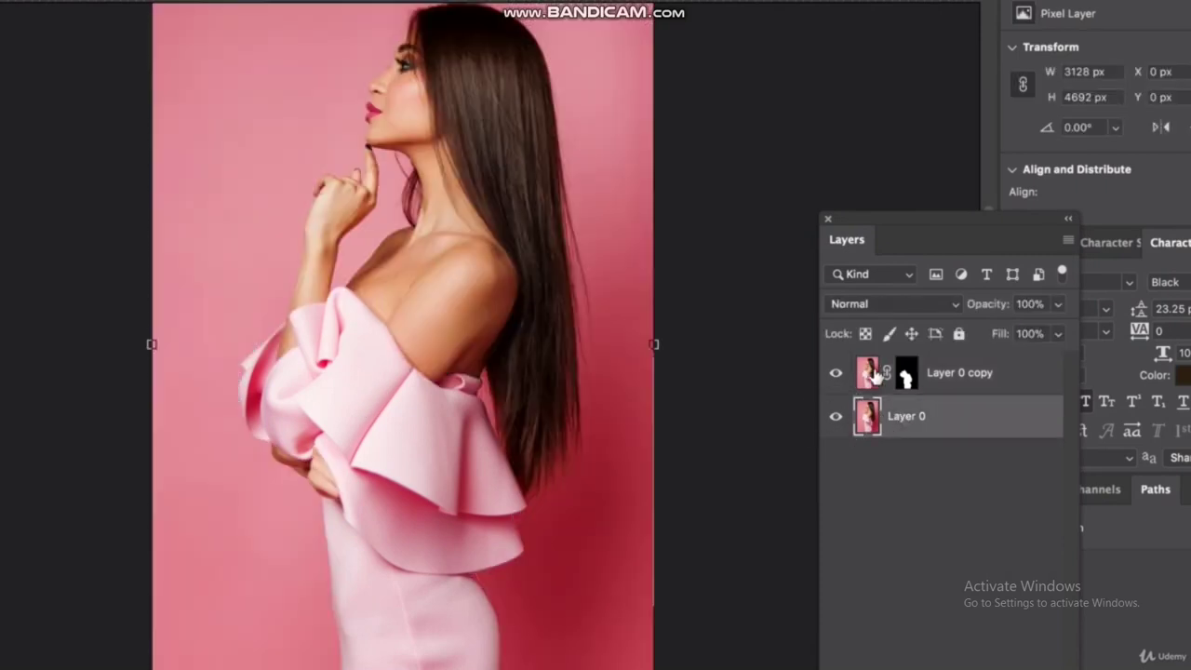
{"action": "left_click", "coordinate": [871, 374]}
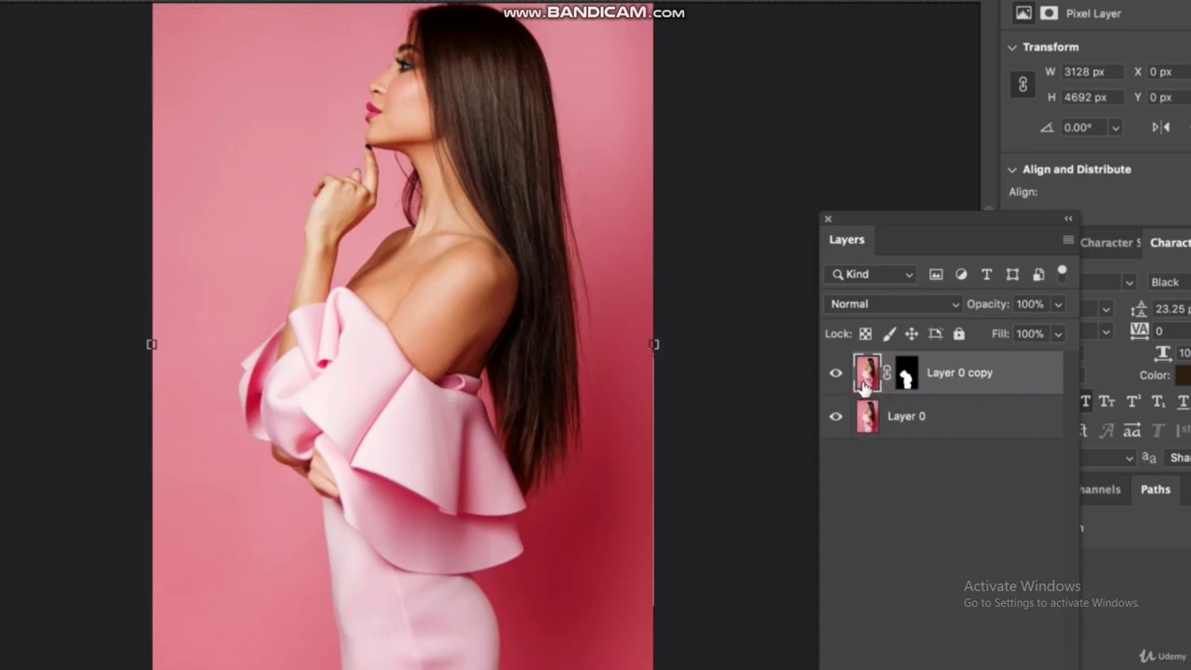
- Toggle the masked dress copy off and on to compare with the original
{"action": "left_click", "coordinate": [838, 373]}
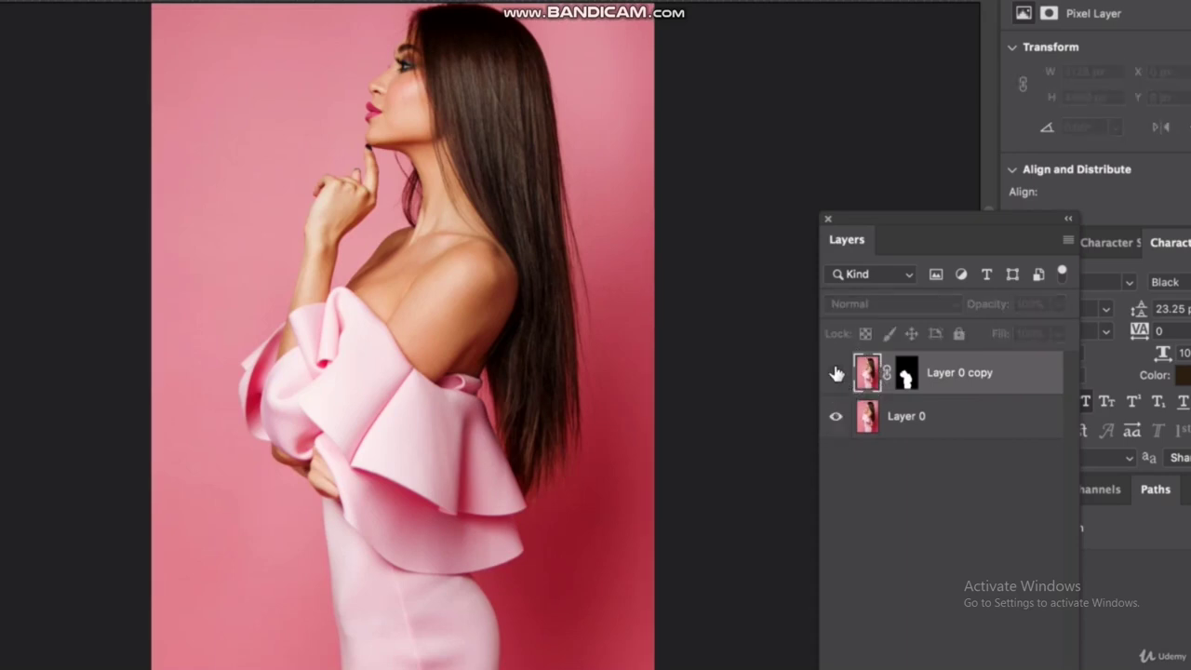
{"action": "left_click", "coordinate": [836, 373]}
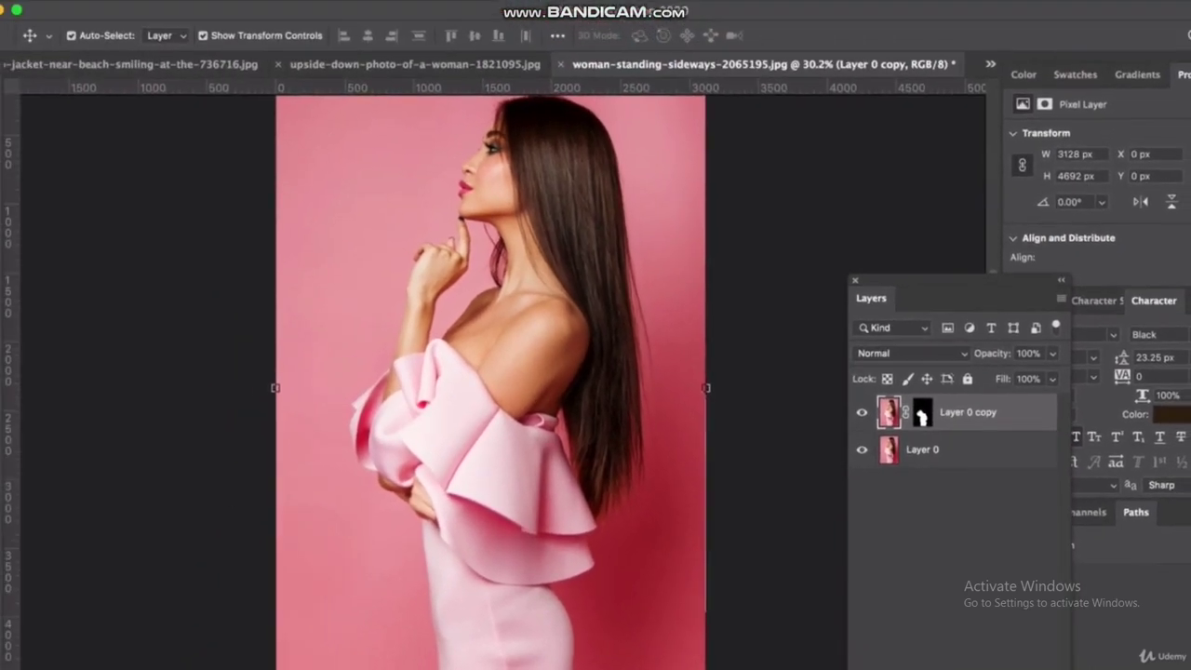
{"action": "left_click", "coordinate": [220, 9]}
{"action": "mouse_move", "coordinate": [250, 58]}
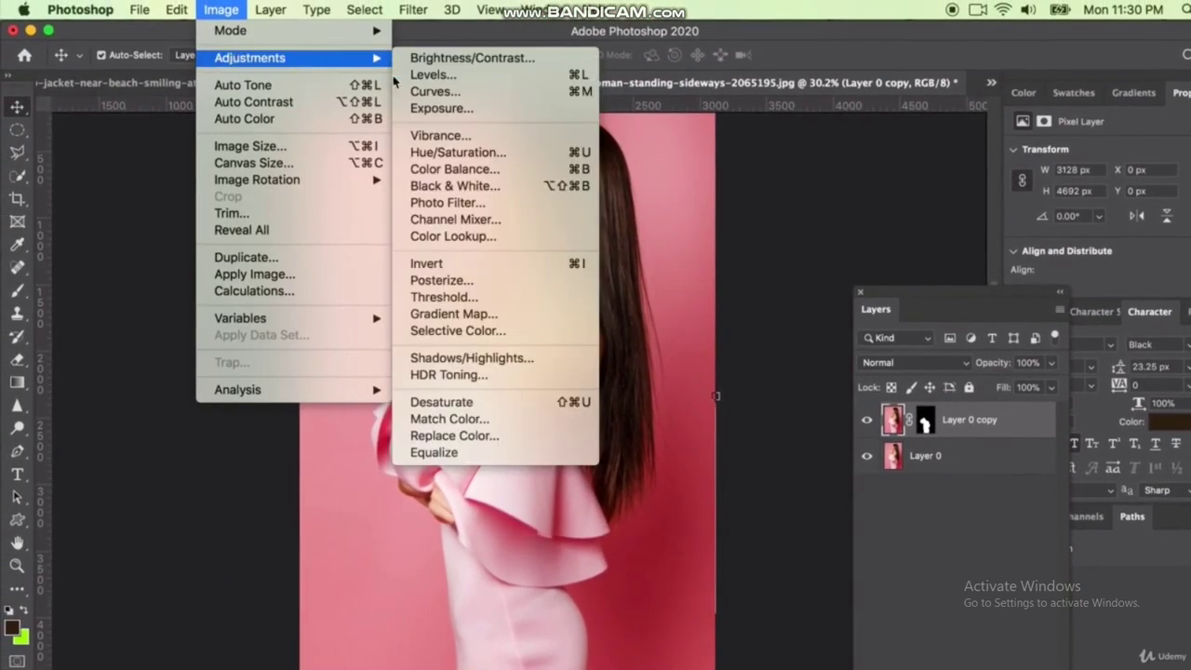
- Desaturate the dress on the masked copy so it turns grey-white
{"action": "left_click", "coordinate": [450, 404]}
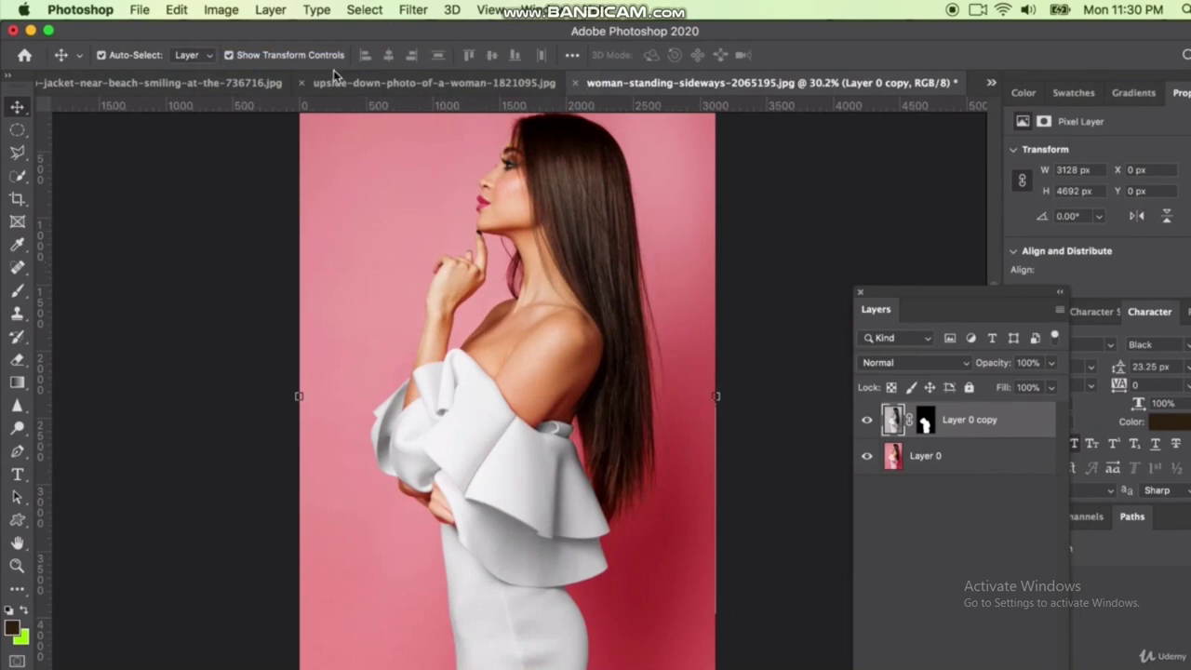
{"action": "left_click", "coordinate": [211, 9]}
{"action": "mouse_move", "coordinate": [249, 58]}
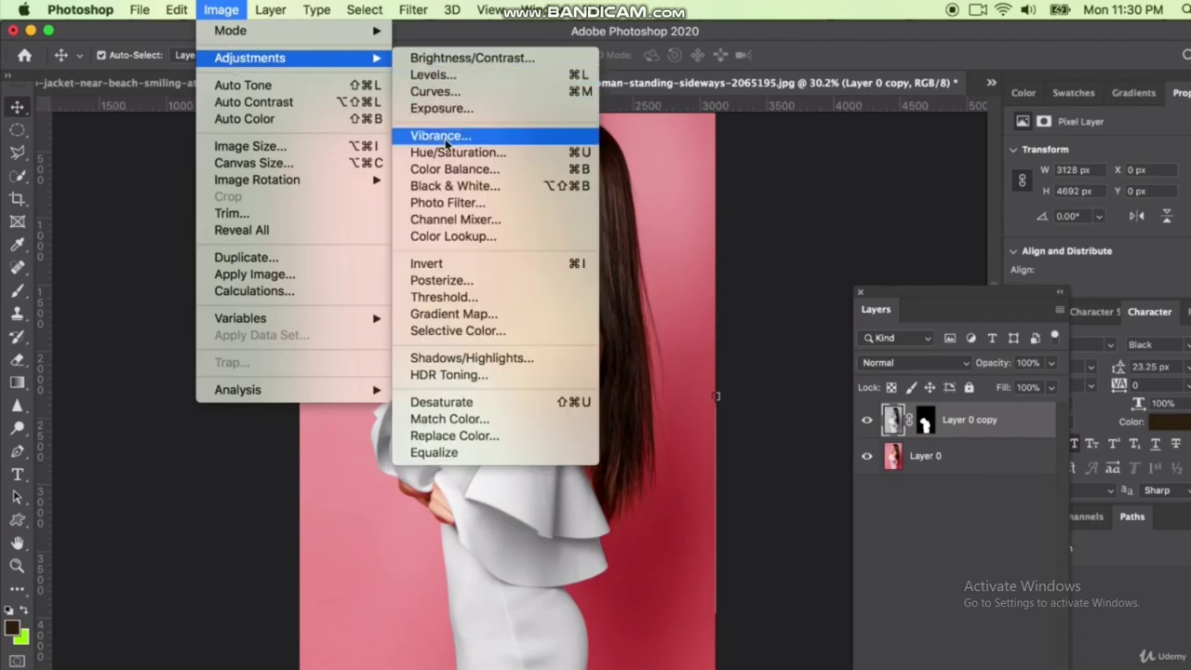
- In Selective Color, nudge the Whites range's Cyan and Magenta (to -5)
{"action": "left_click", "coordinate": [466, 333]}
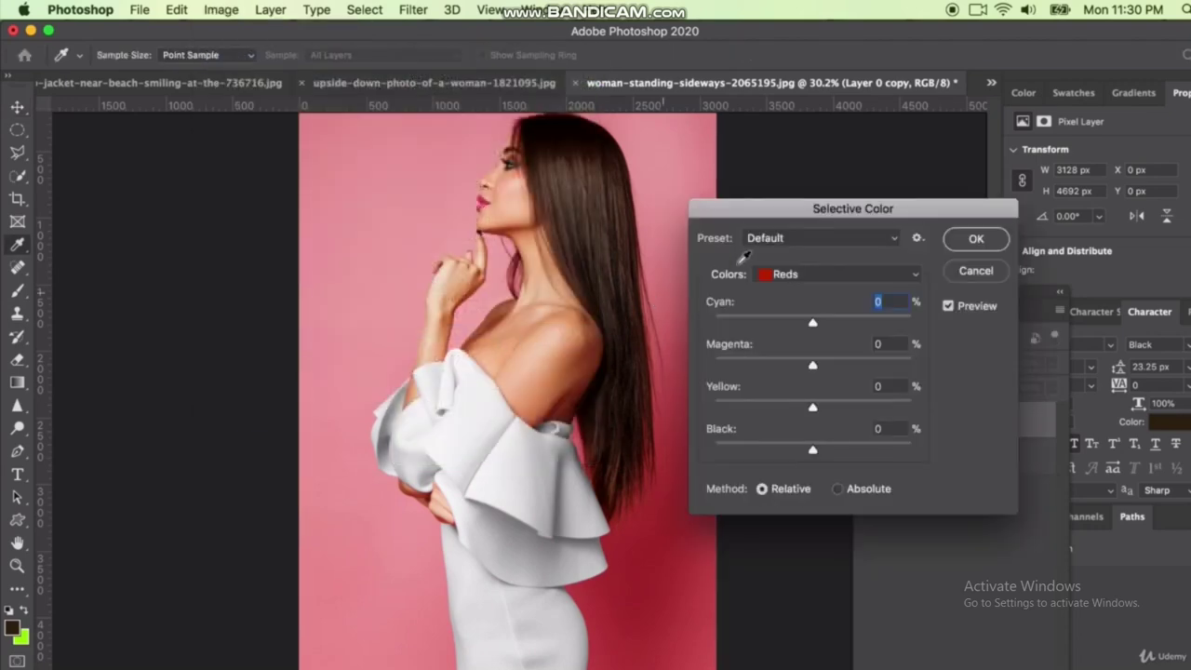
{"action": "left_click", "coordinate": [779, 238]}
{"action": "left_click", "coordinate": [765, 237]}
{"action": "left_click", "coordinate": [763, 273]}
{"action": "left_click", "coordinate": [783, 372]}
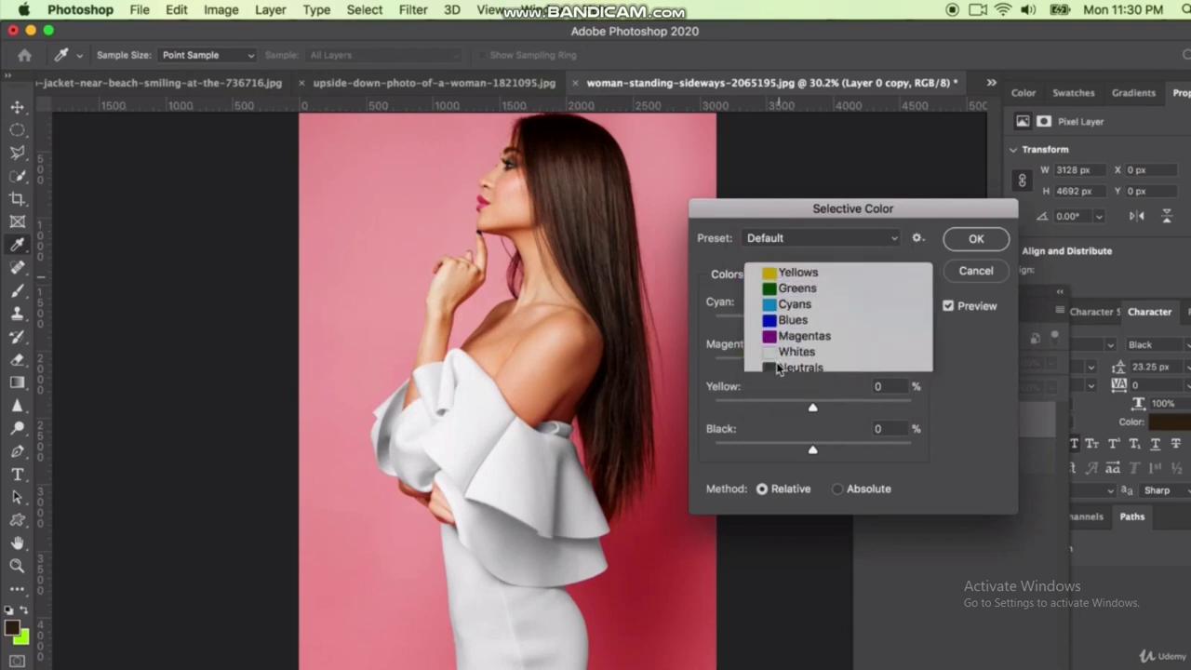
{"action": "left_click", "coordinate": [788, 275]}
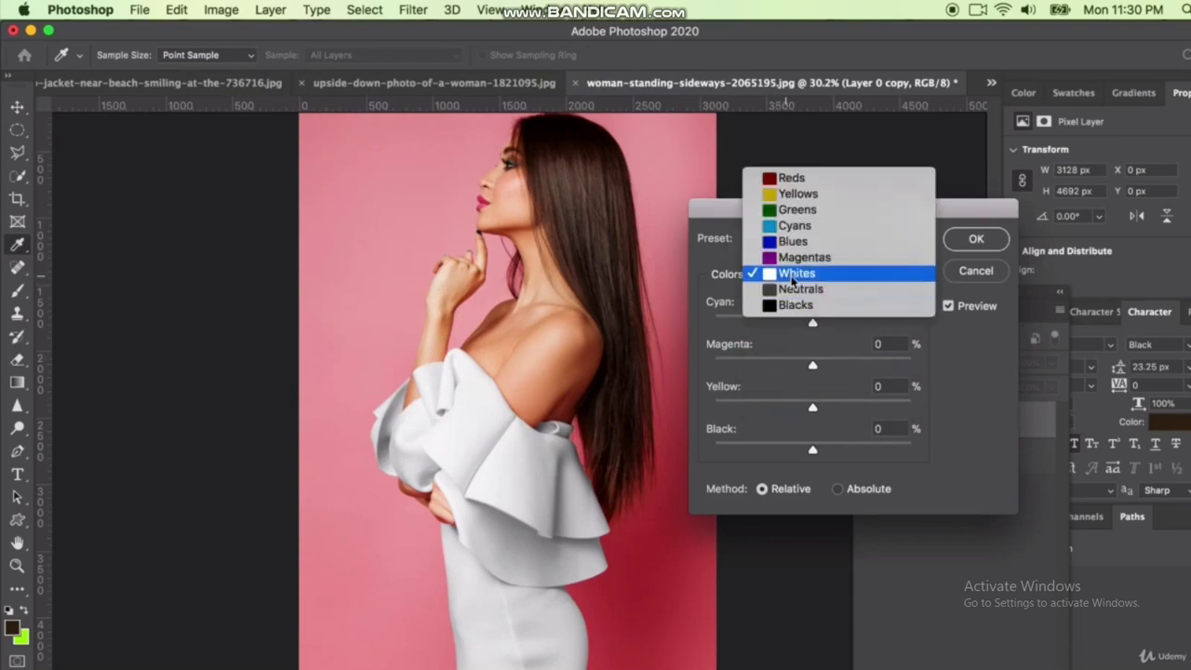
{"action": "left_click", "coordinate": [796, 273]}
{"action": "mouse_move", "coordinate": [813, 322]}
{"action": "left_mouse_down"}
{"action": "mouse_move", "coordinate": [872, 323]}
{"action": "mouse_move", "coordinate": [732, 323]}
{"action": "mouse_move", "coordinate": [819, 323]}
{"action": "left_mouse_up"}
{"action": "mouse_move", "coordinate": [812, 369]}
{"action": "left_mouse_down"}
{"action": "mouse_move", "coordinate": [904, 372]}
{"action": "mouse_move", "coordinate": [771, 372]}
{"action": "mouse_move", "coordinate": [878, 409]}
{"action": "mouse_move", "coordinate": [750, 410]}
{"action": "mouse_move", "coordinate": [806, 413]}
{"action": "left_mouse_up"}
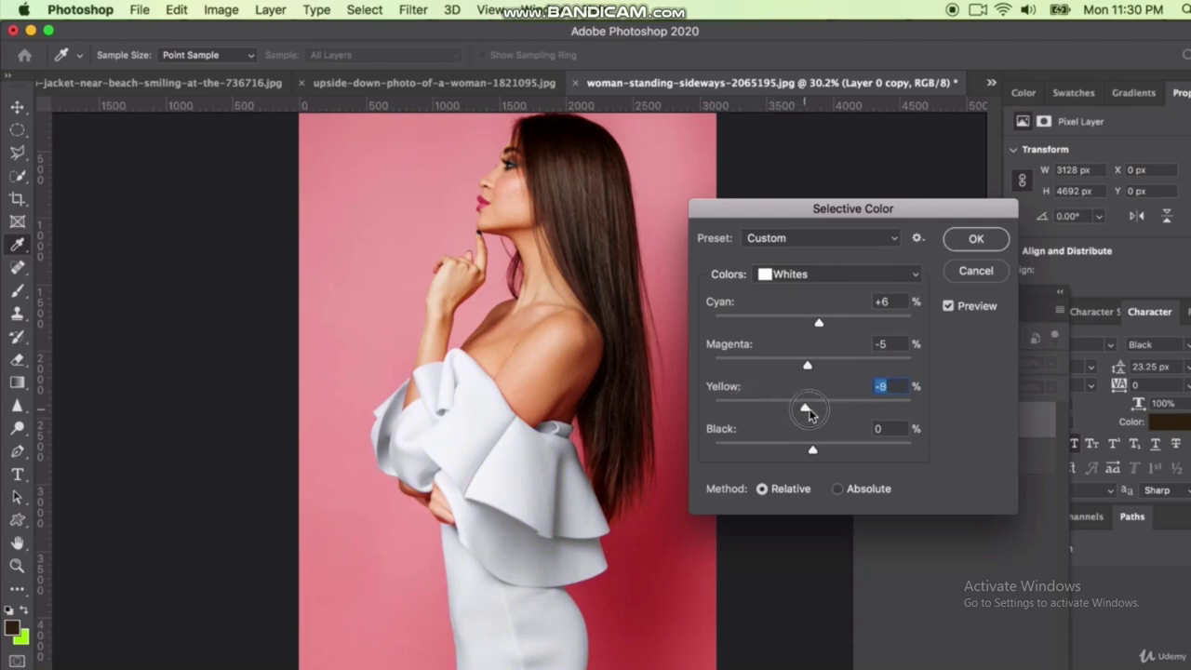
- Set Neutrals to Cyan +83, Magenta +53, Yellow +29, Black +42 and apply
{"action": "left_click", "coordinate": [787, 278]}
{"action": "left_click", "coordinate": [793, 293]}
{"action": "mouse_move", "coordinate": [814, 323]}
{"action": "left_mouse_down"}
{"action": "mouse_move", "coordinate": [877, 324]}
{"action": "mouse_move", "coordinate": [758, 324]}
{"action": "mouse_move", "coordinate": [896, 324]}
{"action": "left_mouse_up"}
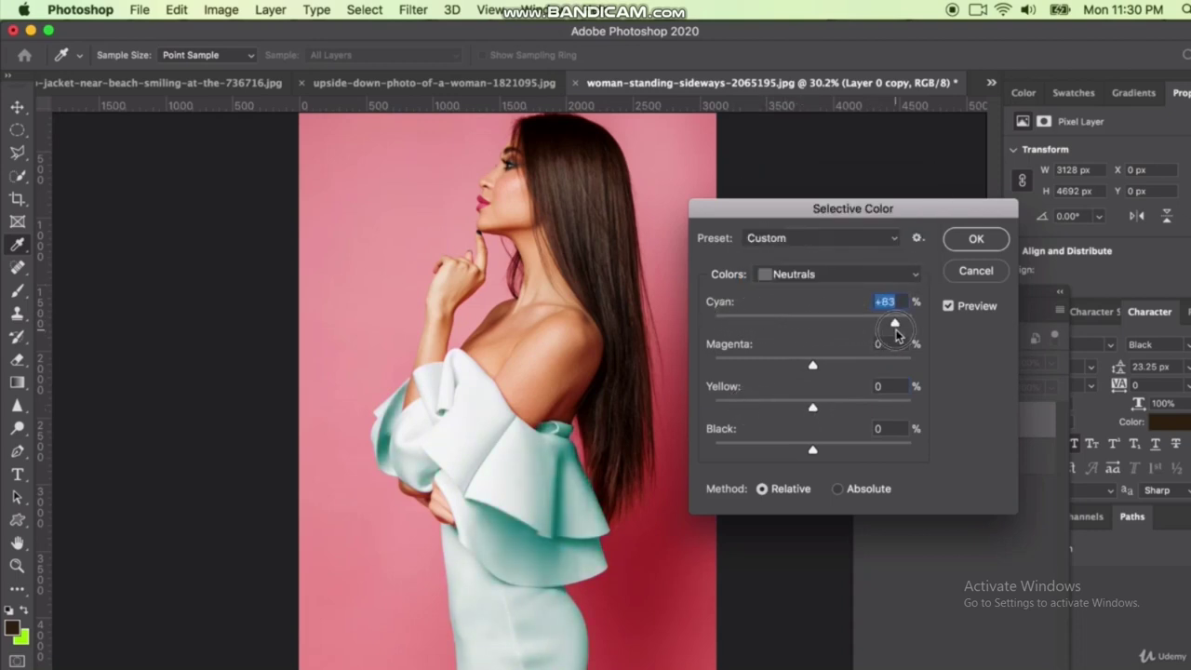
{"action": "mouse_move", "coordinate": [814, 365]}
{"action": "left_mouse_down"}
{"action": "mouse_move", "coordinate": [739, 365]}
{"action": "mouse_move", "coordinate": [864, 365]}
{"action": "left_mouse_up"}
{"action": "mouse_move", "coordinate": [812, 407]}
{"action": "left_mouse_down"}
{"action": "mouse_move", "coordinate": [748, 410]}
{"action": "mouse_move", "coordinate": [852, 410]}
{"action": "mouse_move", "coordinate": [840, 408]}
{"action": "left_mouse_up"}
{"action": "mouse_move", "coordinate": [813, 449]}
{"action": "left_mouse_down"}
{"action": "mouse_move", "coordinate": [756, 454]}
{"action": "mouse_move", "coordinate": [869, 452]}
{"action": "mouse_move", "coordinate": [854, 453]}
{"action": "left_mouse_up"}
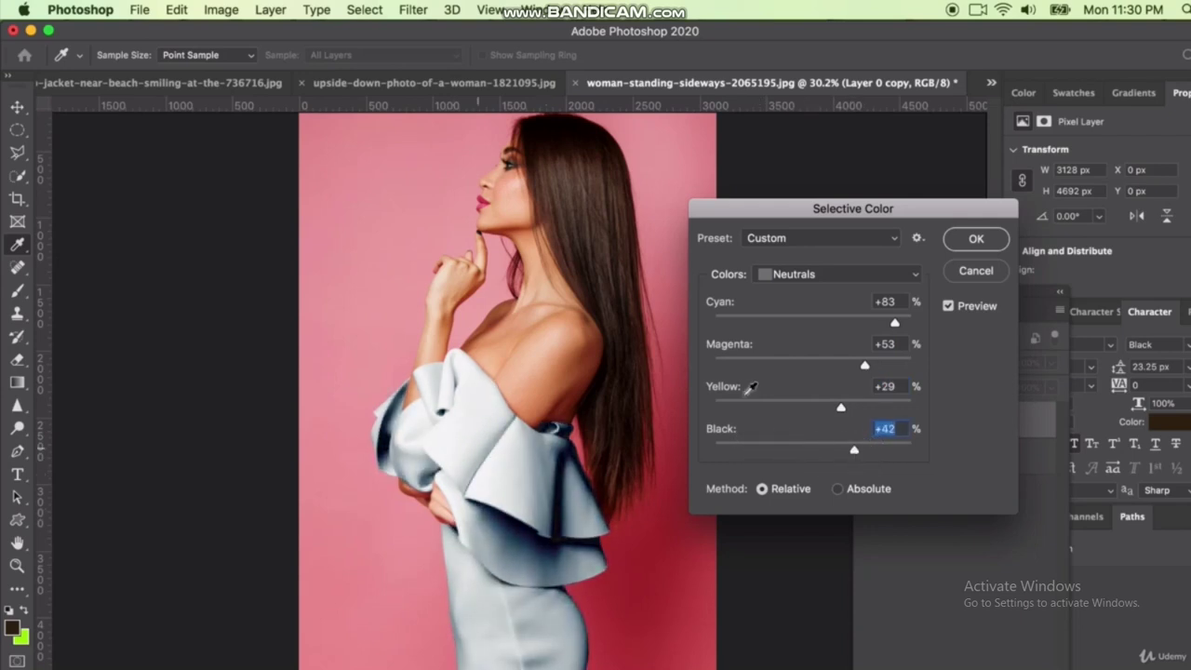
{"action": "left_click", "coordinate": [982, 244]}
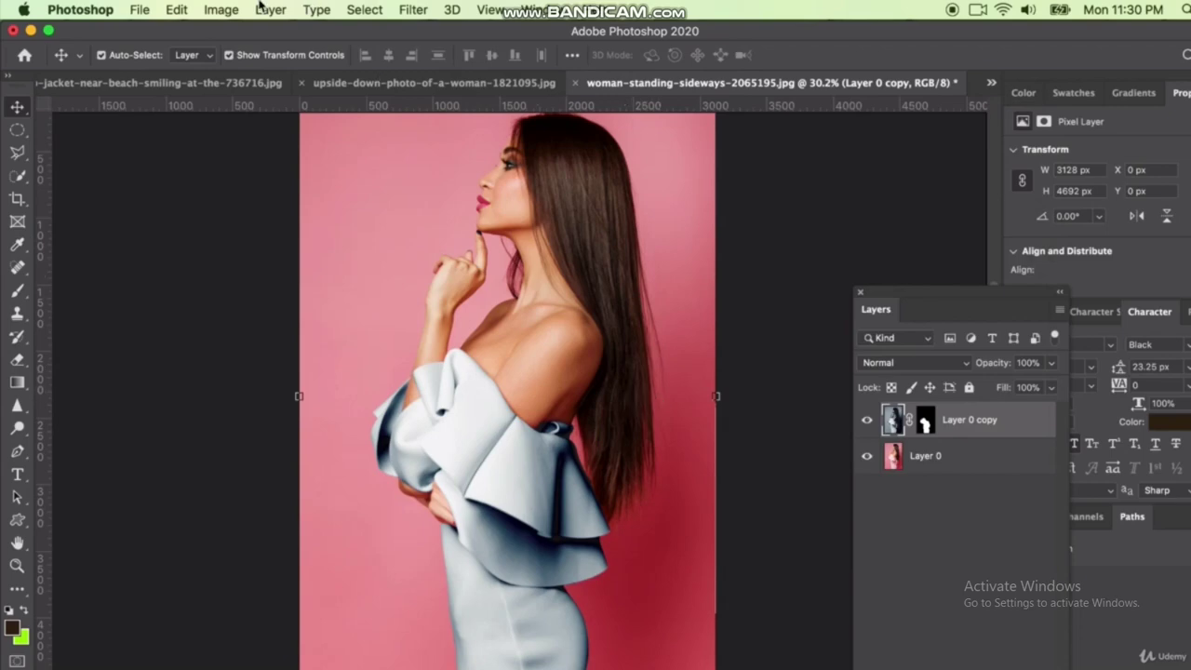
{"action": "left_click", "coordinate": [220, 10]}
- Balance dress midtones toward cyan and blue, highlights toward blue, then hide the layer to compare
{"action": "left_click", "coordinate": [445, 164]}
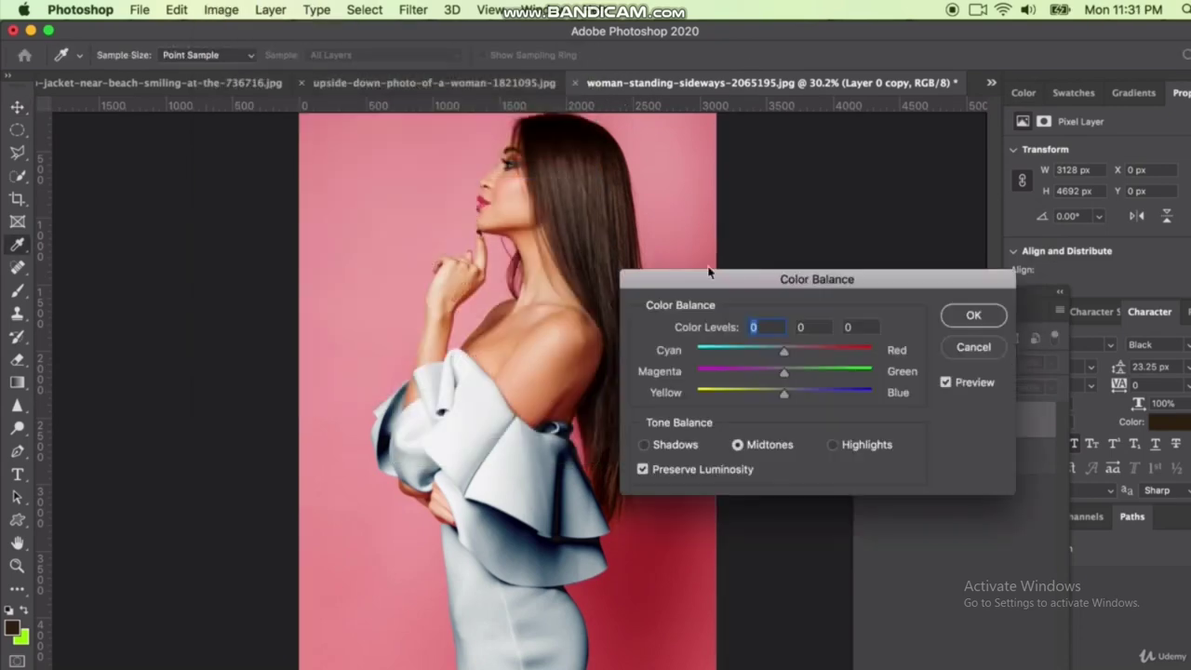
{"action": "left_click_drag", "start_coordinate": [784, 351], "coordinate": [732, 351]}
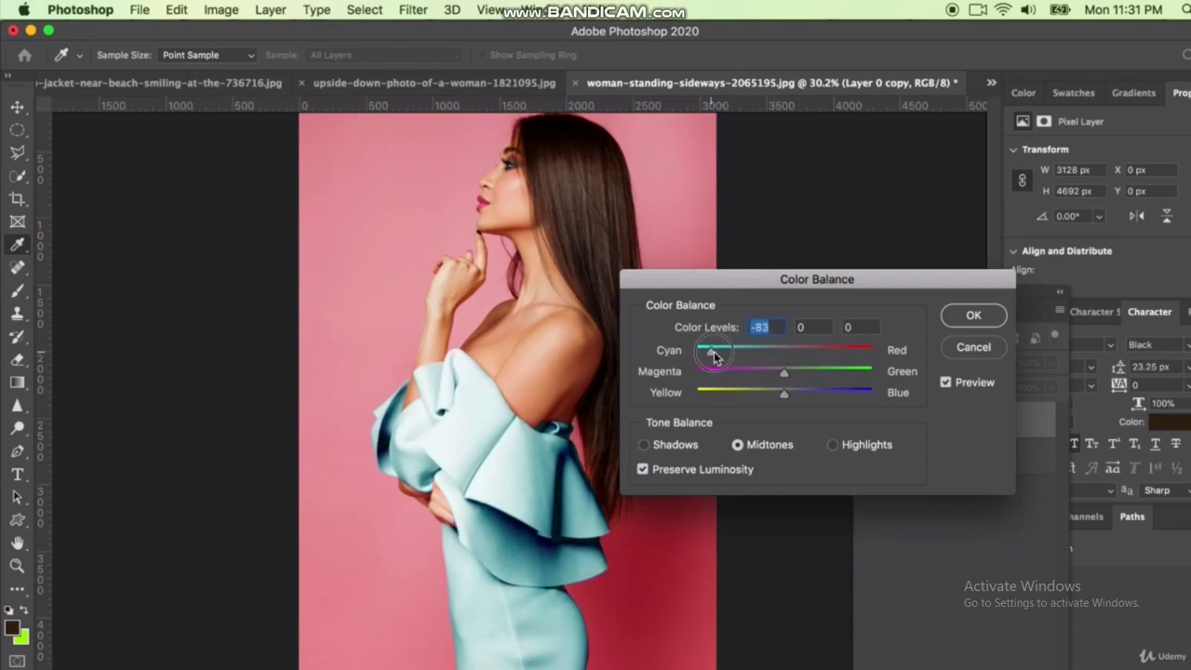
{"action": "left_click_drag", "start_coordinate": [784, 391], "coordinate": [872, 392]}
{"action": "left_click", "coordinate": [833, 445]}
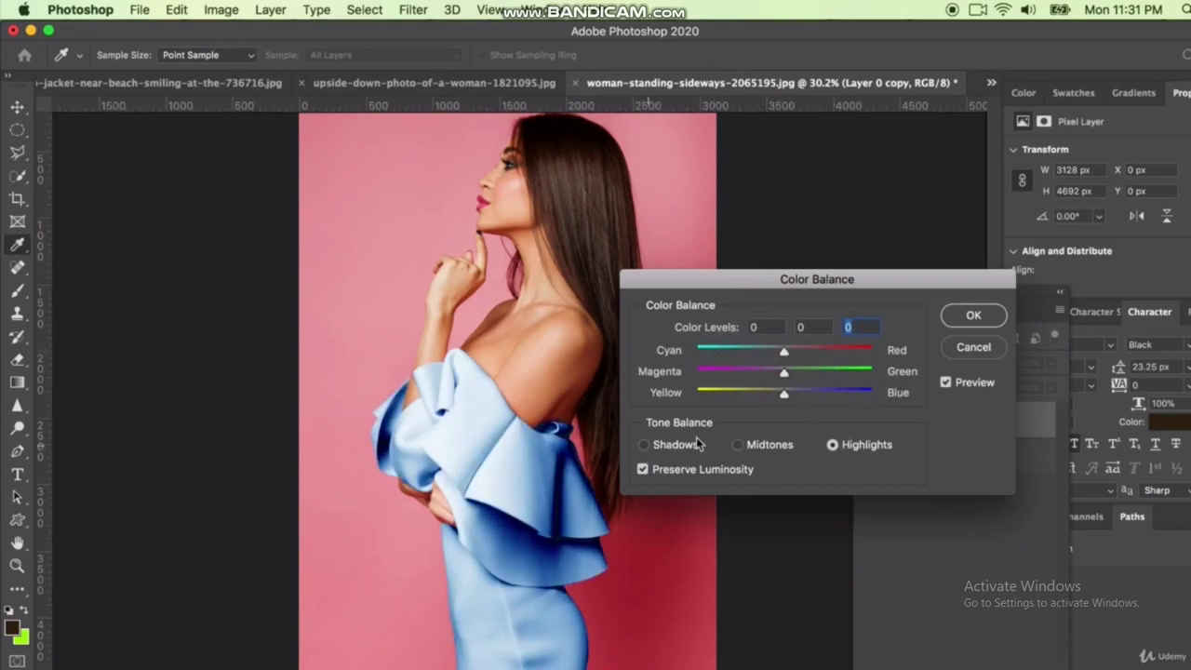
{"action": "mouse_move", "coordinate": [784, 391]}
{"action": "left_mouse_down"}
{"action": "mouse_move", "coordinate": [856, 392]}
{"action": "mouse_move", "coordinate": [841, 391]}
{"action": "left_mouse_up"}
{"action": "mouse_move", "coordinate": [784, 355]}
{"action": "left_mouse_down"}
{"action": "mouse_move", "coordinate": [720, 352]}
{"action": "mouse_move", "coordinate": [814, 352]}
{"action": "mouse_move", "coordinate": [784, 354]}
{"action": "left_mouse_up"}
{"action": "left_click", "coordinate": [651, 444]}
{"action": "key", "text": "Return"}
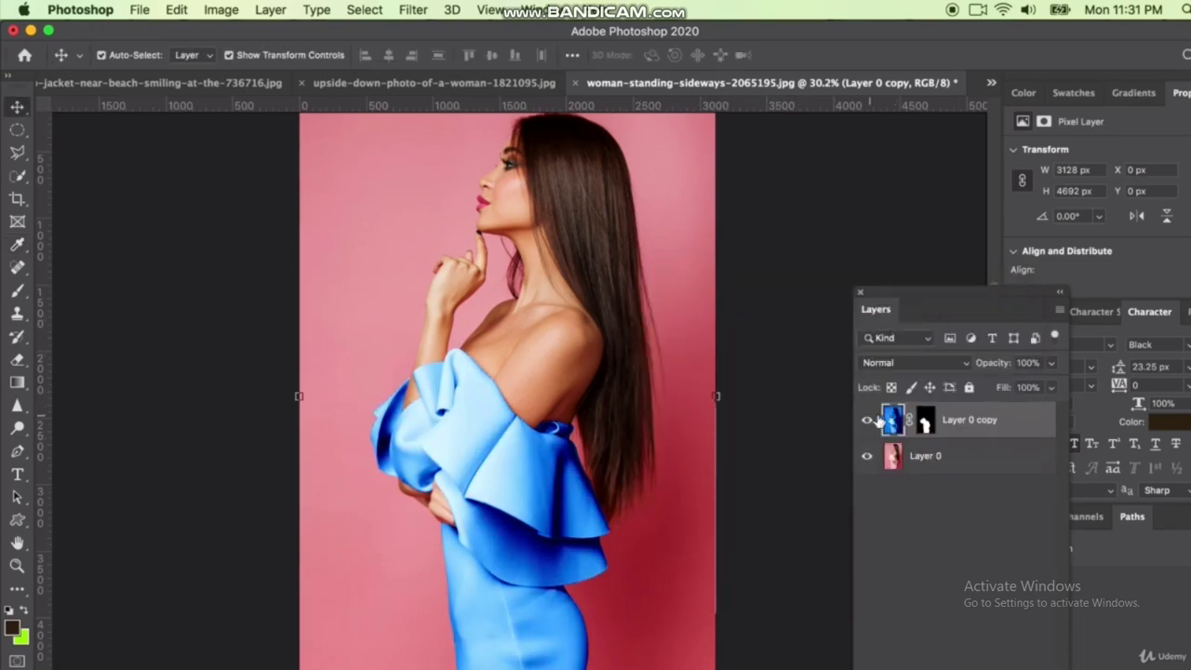
{"action": "left_click", "coordinate": [868, 424]}
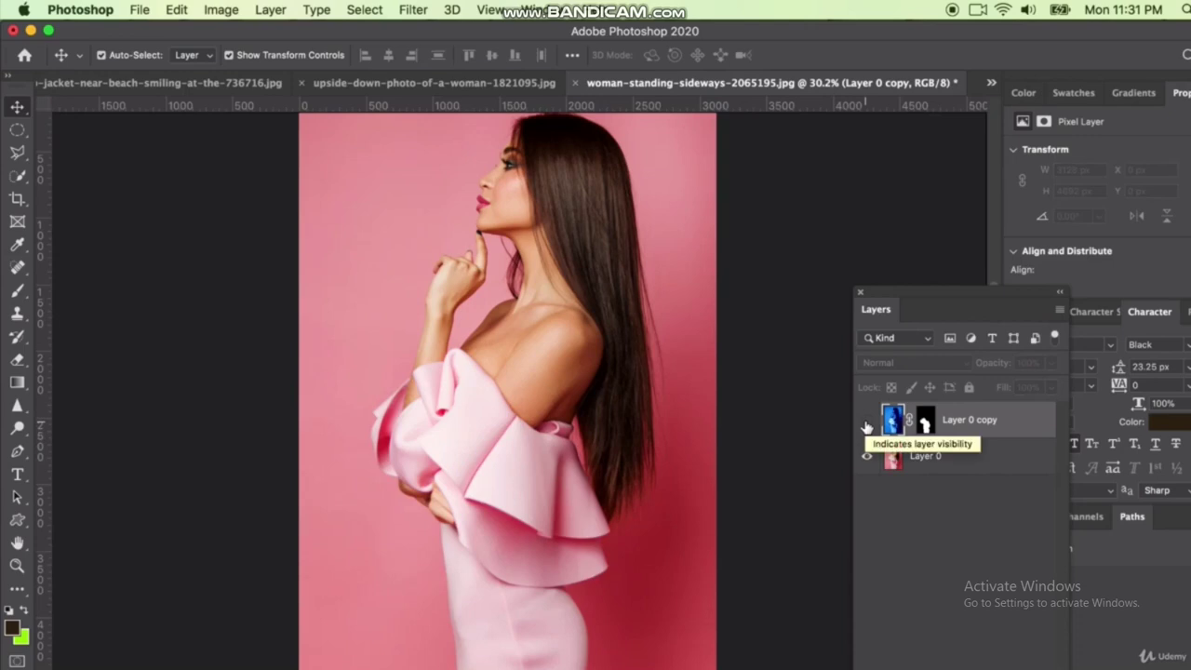
- Show the blue dress layer again and duplicate it as Layer 0 copy 2
{"action": "left_click", "coordinate": [867, 425]}
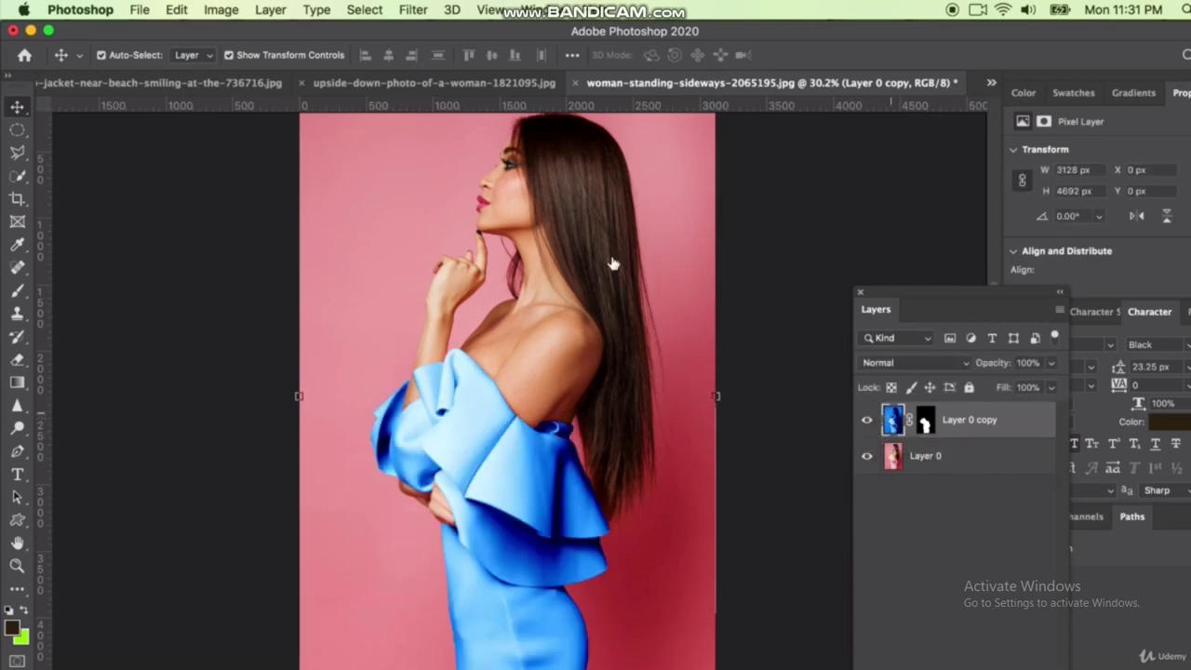
{"action": "left_click", "coordinate": [271, 9]}
{"action": "left_click", "coordinate": [298, 83]}
{"action": "key", "text": "Return"}
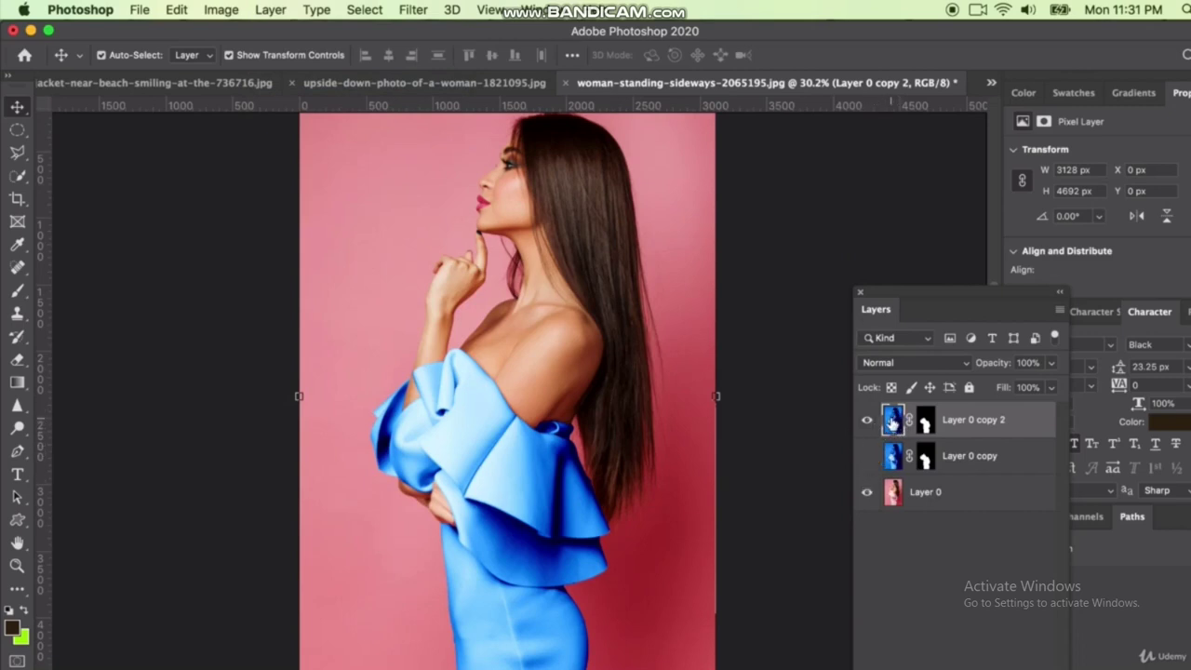
- Apply Hue/Saturation with Hue +62 and Lightness +2 to Layer 0 copy 2, then hide it
{"action": "left_click", "coordinate": [219, 10]}
{"action": "mouse_move", "coordinate": [250, 57]}
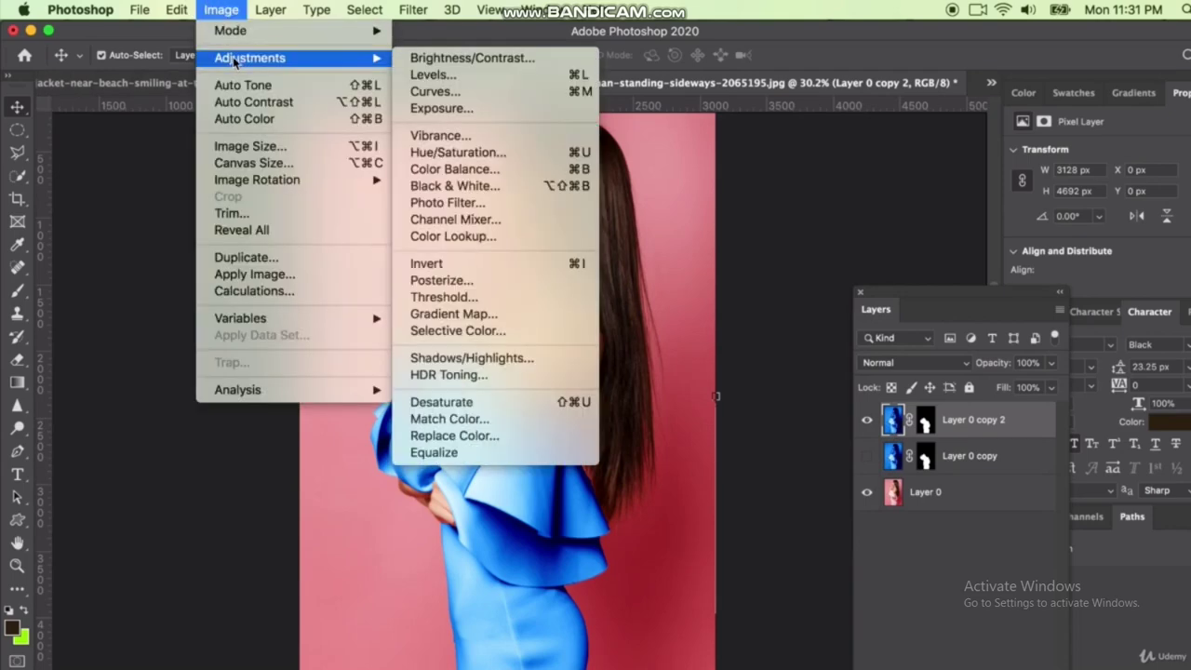
{"action": "left_click", "coordinate": [473, 153]}
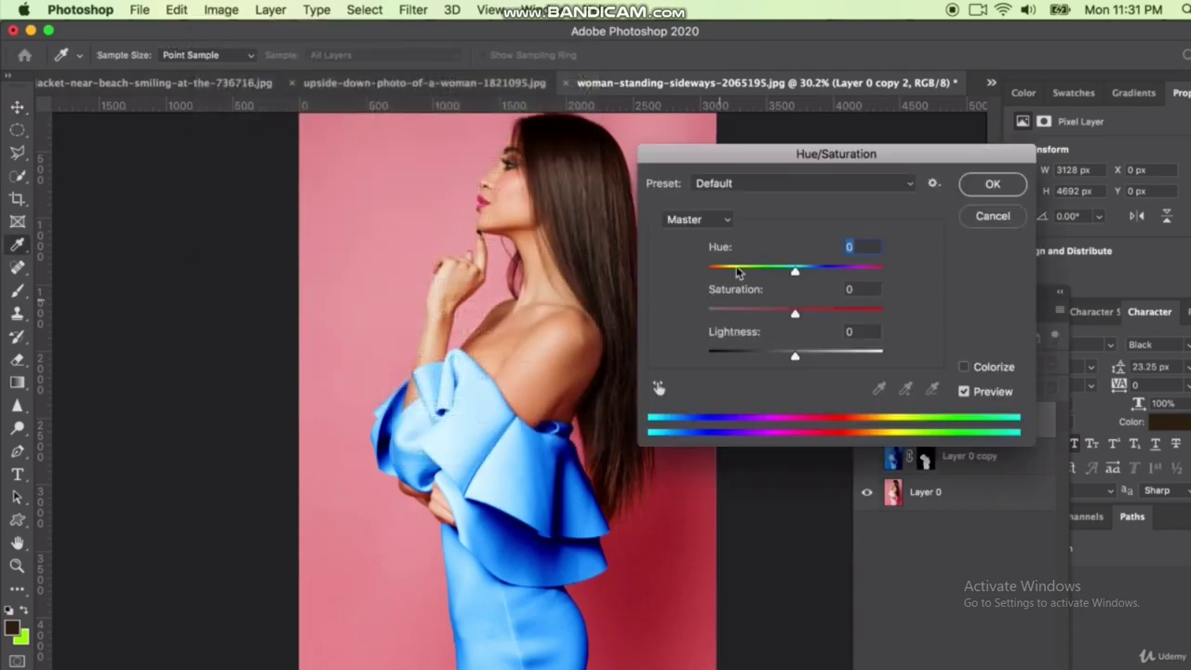
{"action": "mouse_move", "coordinate": [792, 271]}
{"action": "left_mouse_down"}
{"action": "mouse_move", "coordinate": [779, 274]}
{"action": "mouse_move", "coordinate": [809, 271]}
{"action": "left_mouse_up"}
{"action": "left_click_drag", "start_coordinate": [794, 314], "coordinate": [849, 316]}
{"action": "mouse_move", "coordinate": [809, 271]}
{"action": "left_mouse_down"}
{"action": "mouse_move", "coordinate": [857, 266]}
{"action": "mouse_move", "coordinate": [803, 313]}
{"action": "left_mouse_up"}
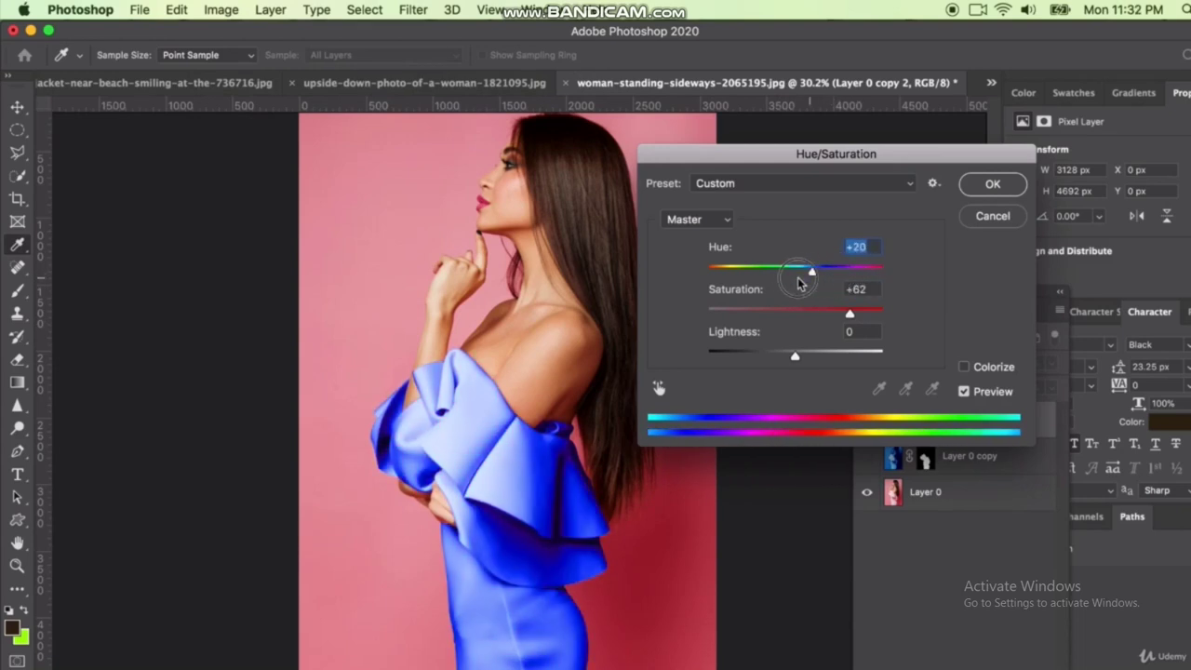
{"action": "left_click_drag", "start_coordinate": [851, 272], "coordinate": [843, 282]}
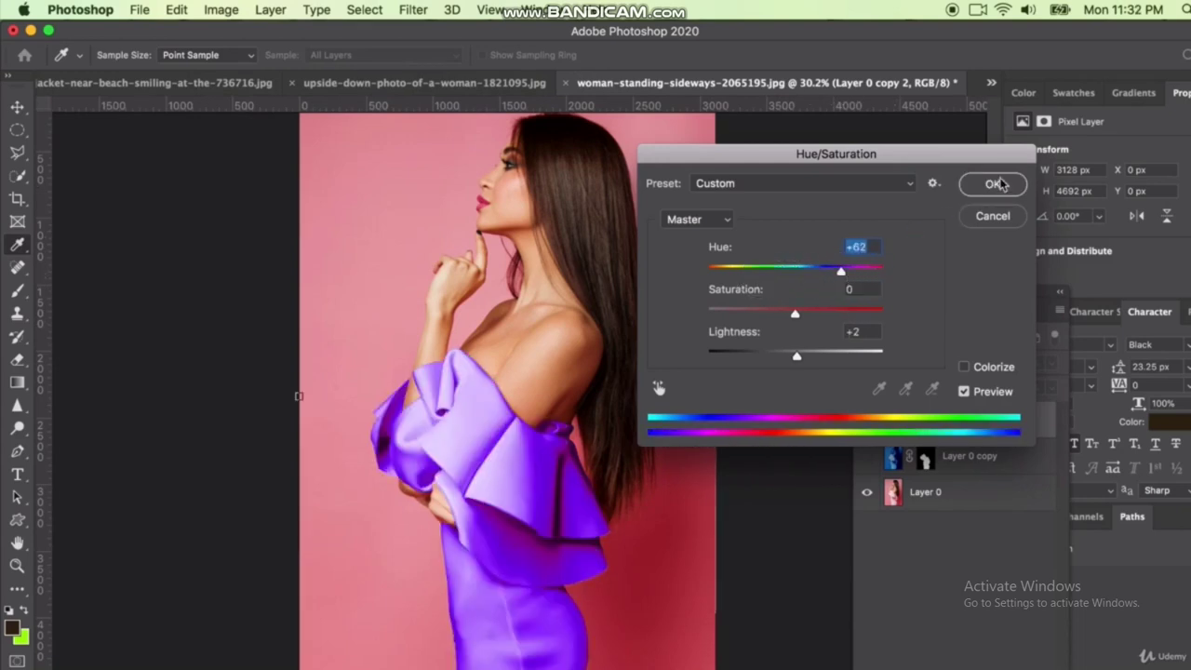
{"action": "left_click", "coordinate": [993, 183]}
{"action": "left_click", "coordinate": [866, 420]}
- Toggle the blue and purple dress layers to compare, ending with both visible, purple on top
{"action": "left_click", "coordinate": [866, 456]}
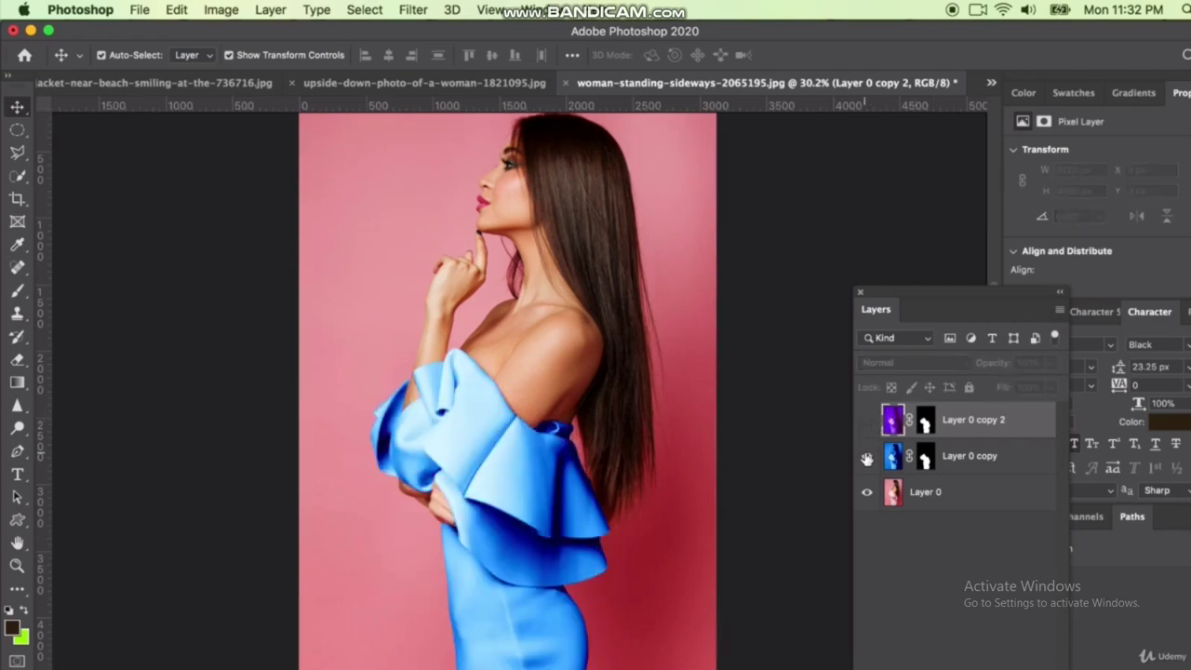
{"action": "left_click", "coordinate": [867, 457]}
{"action": "left_click", "coordinate": [866, 420]}
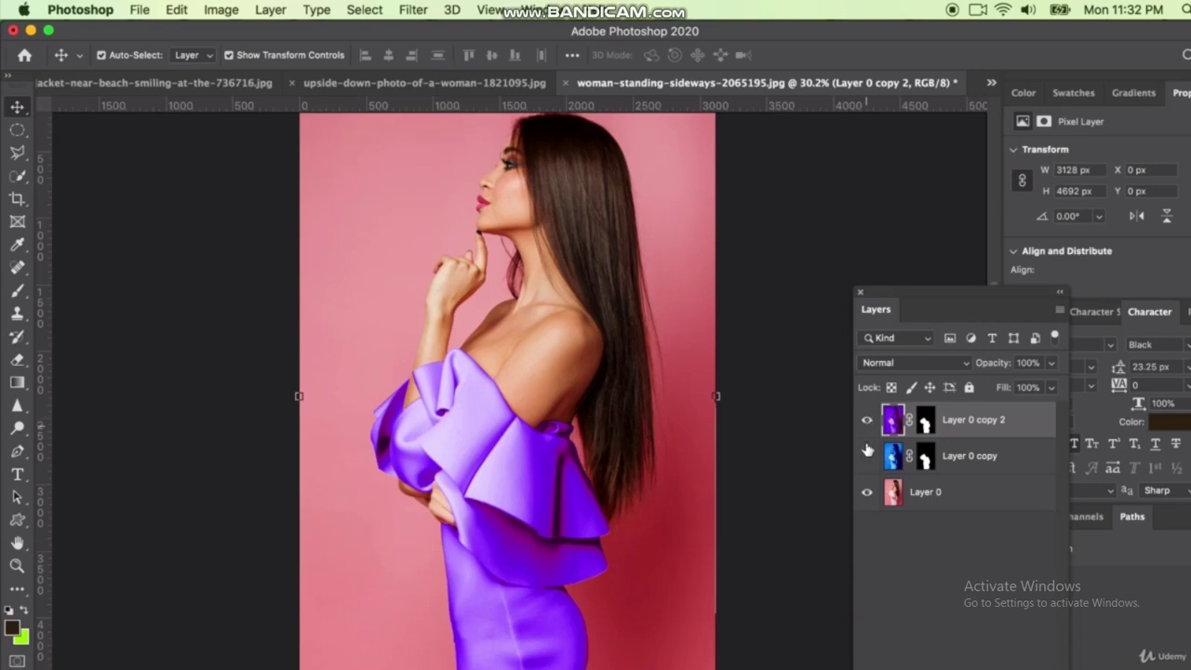
{"action": "left_click", "coordinate": [866, 423]}
{"action": "left_click", "coordinate": [866, 456]}
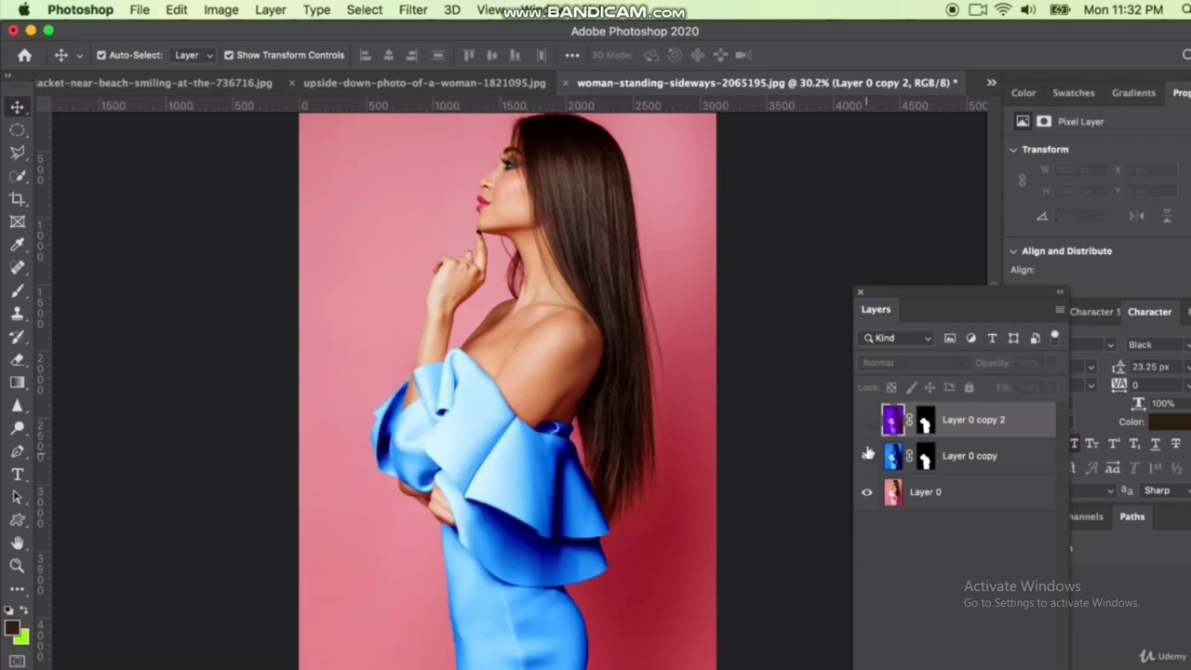
{"action": "left_click", "coordinate": [865, 420]}
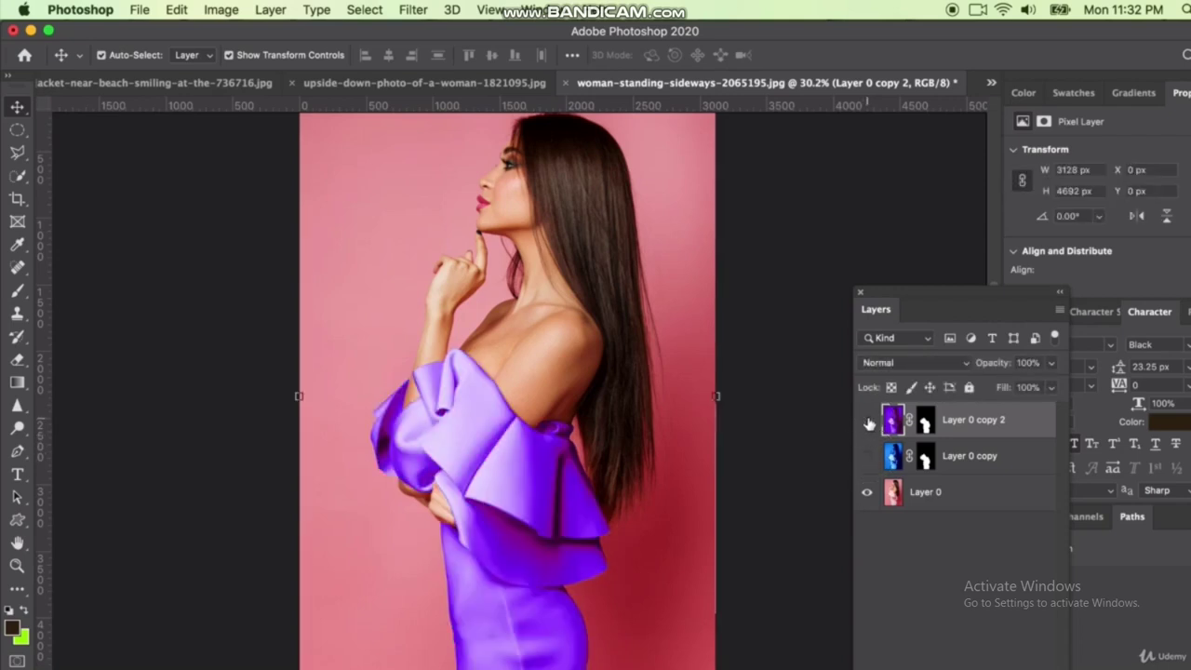
{"action": "left_click", "coordinate": [866, 420]}
{"action": "left_click", "coordinate": [867, 456]}
{"action": "left_click", "coordinate": [866, 424]}
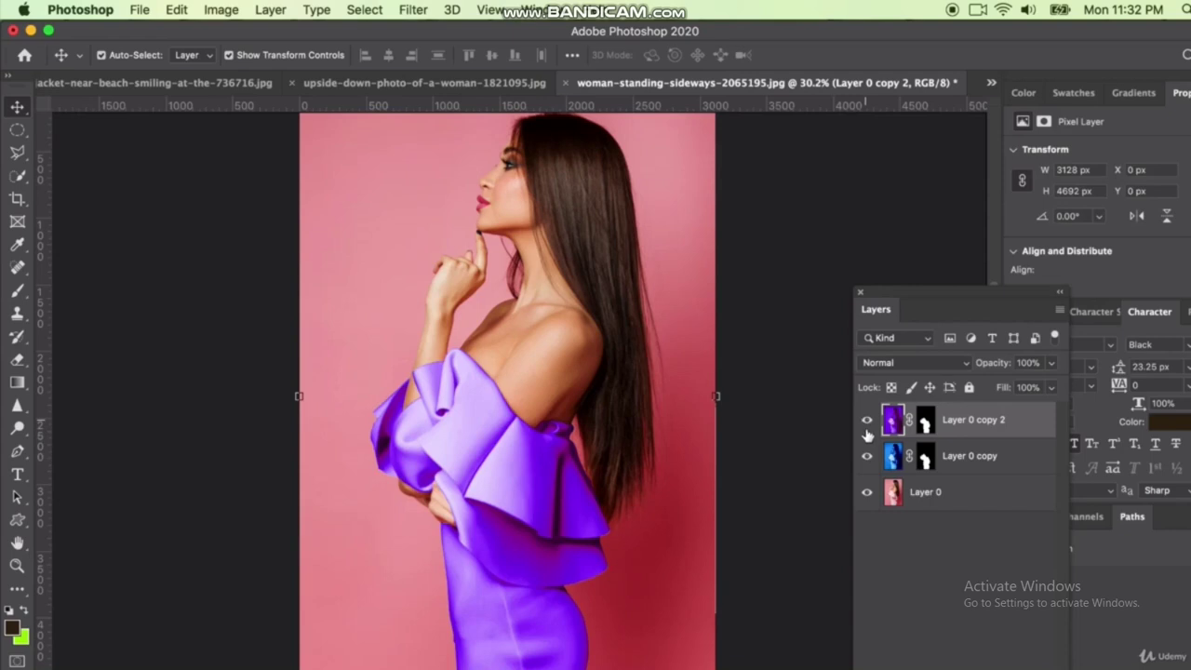